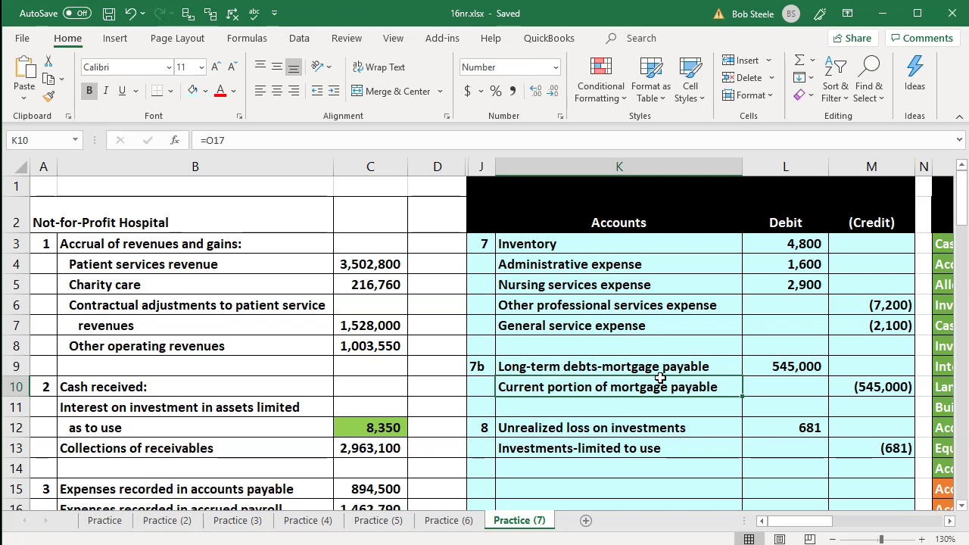
Review the adjusted trial balance in columns O to R and the closing trial balance below it
{"action": "key", "text": "Right"}
{"action": "key", "text": "Right"}
{"action": "key", "text": "Right"}
{"action": "key", "text": "Right"}
{"action": "key", "text": "Right"}
{"action": "key", "text": "Right"}
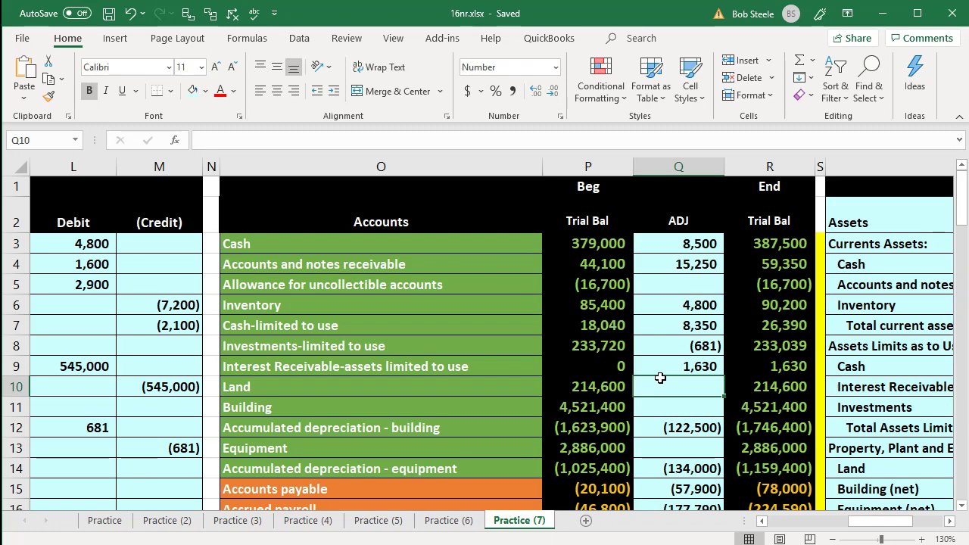
{"action": "scroll", "coordinate": [660, 377], "scroll_direction": "down", "scroll_amount": 12}
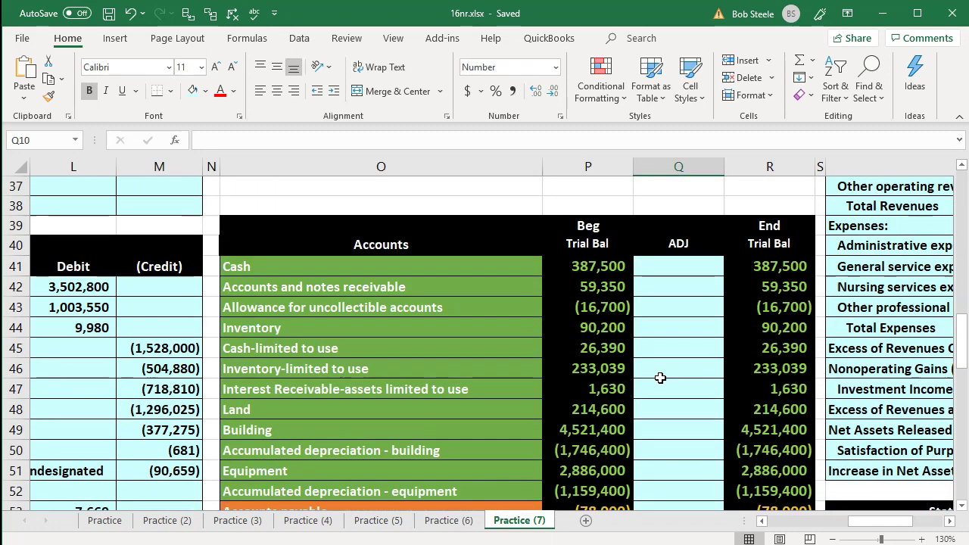
{"action": "left_click", "coordinate": [660, 378]}
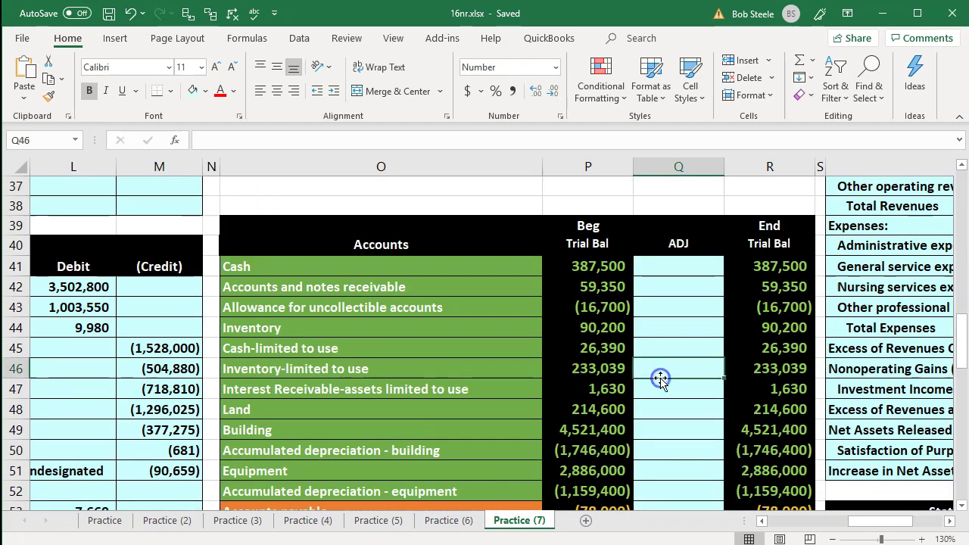
{"action": "scroll", "coordinate": [661, 378], "scroll_direction": "down", "scroll_amount": 5}
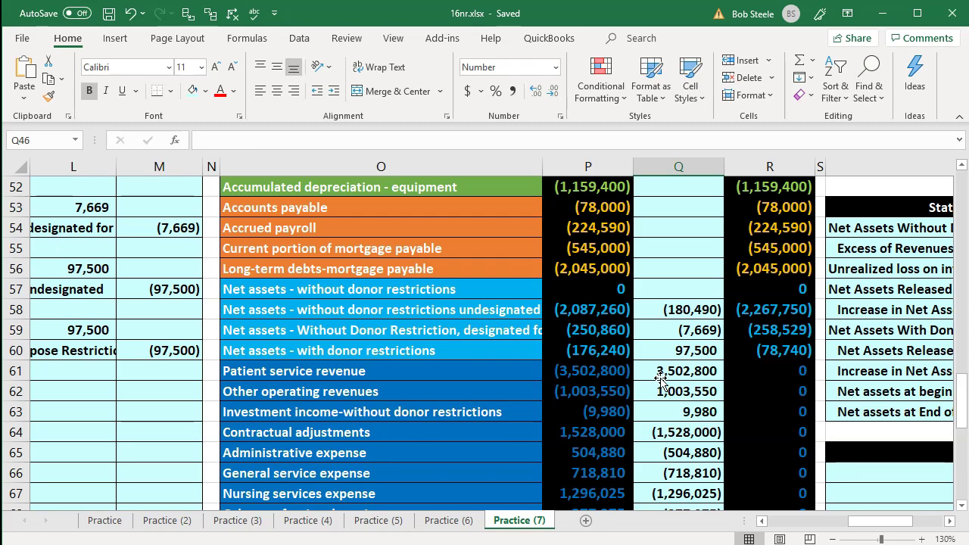
{"action": "scroll", "coordinate": [661, 378], "scroll_direction": "up", "scroll_amount": 17}
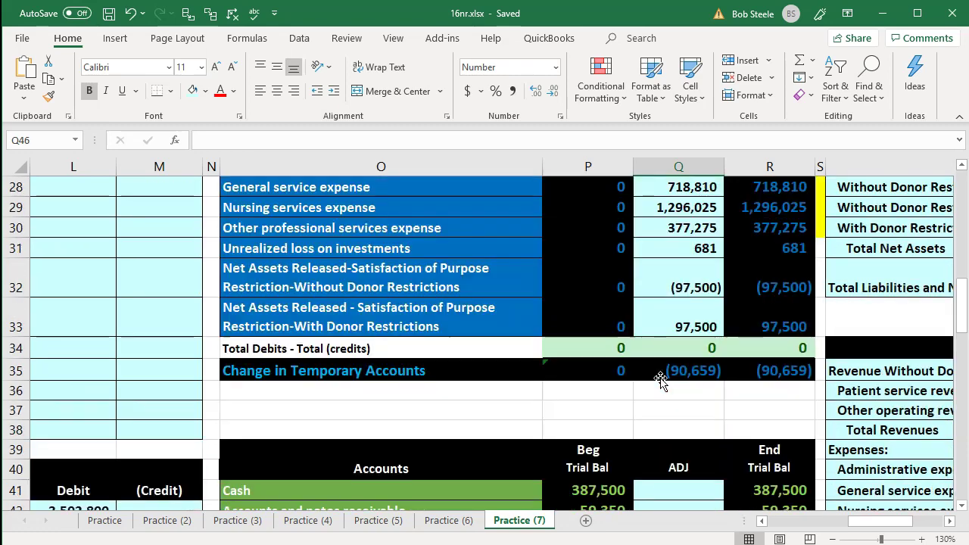
Review the balance sheet, Statement of Operations and Statement of Changes in Net Assets, down to the empty Statement of Cash Flows
{"action": "left_click", "coordinate": [731, 327]}
{"action": "key", "text": "Right"}
{"action": "key", "text": "Right"}
{"action": "key", "text": "Right"}
{"action": "key", "text": "Right"}
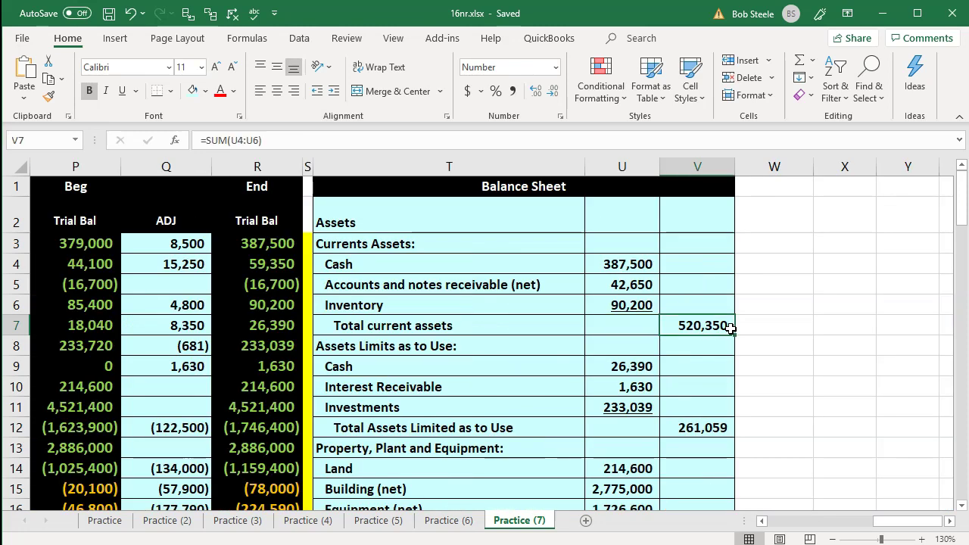
{"action": "scroll", "coordinate": [730, 327], "scroll_direction": "down", "scroll_amount": 6}
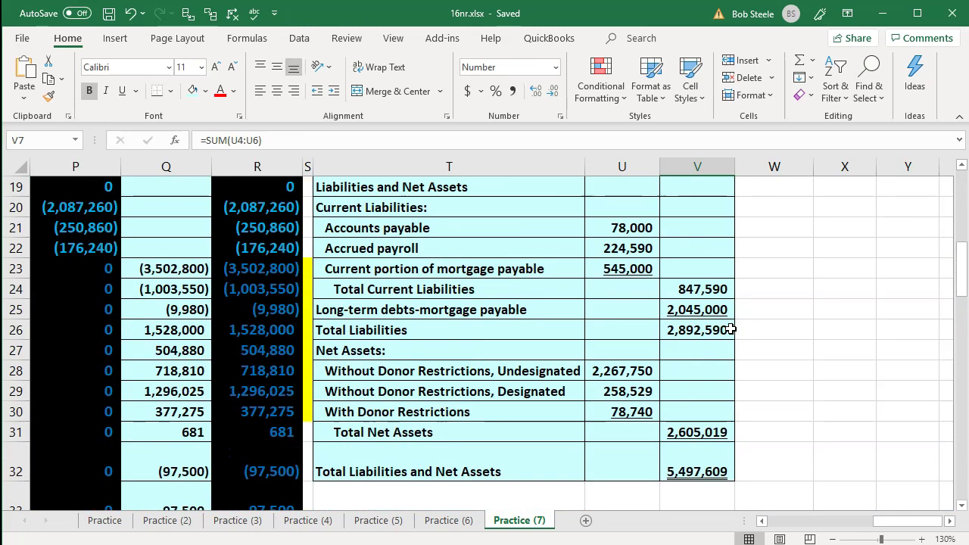
{"action": "scroll", "coordinate": [731, 329], "scroll_direction": "down", "scroll_amount": 4}
{"action": "scroll", "coordinate": [731, 328], "scroll_direction": "down", "scroll_amount": 5}
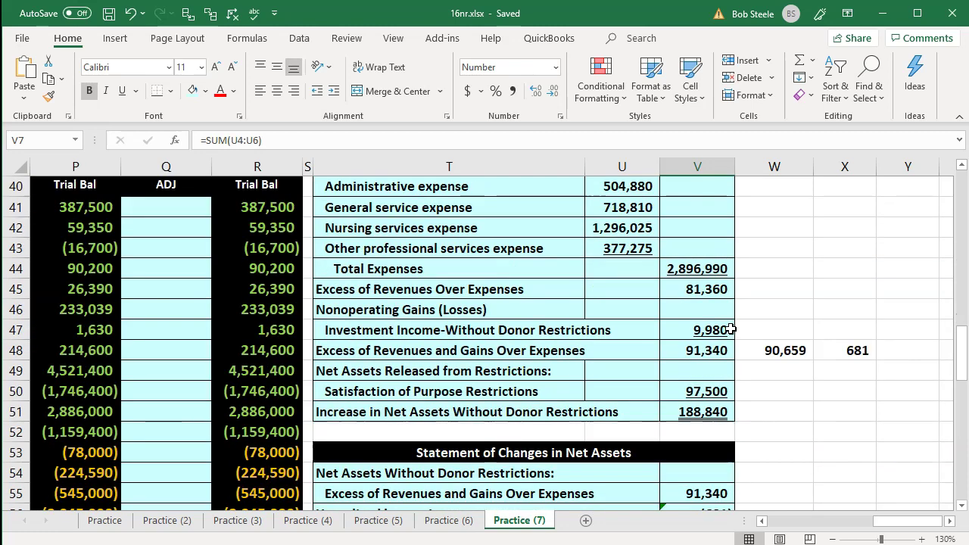
{"action": "scroll", "coordinate": [731, 329], "scroll_direction": "down", "scroll_amount": 4}
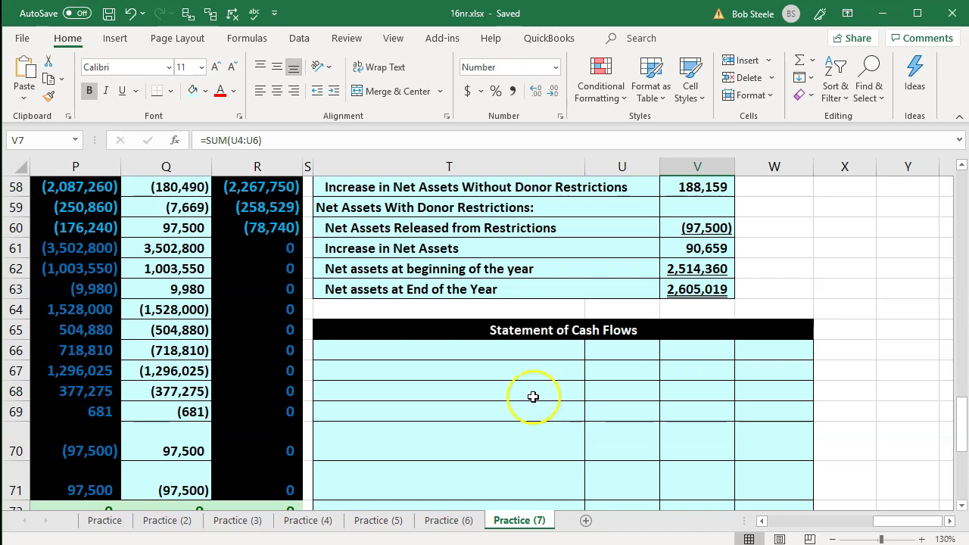
Enter the heading "Cash Flow from Operating Activities:" in T66 and the line "Change in Net Assets" in T67
{"action": "left_click", "coordinate": [461, 345]}
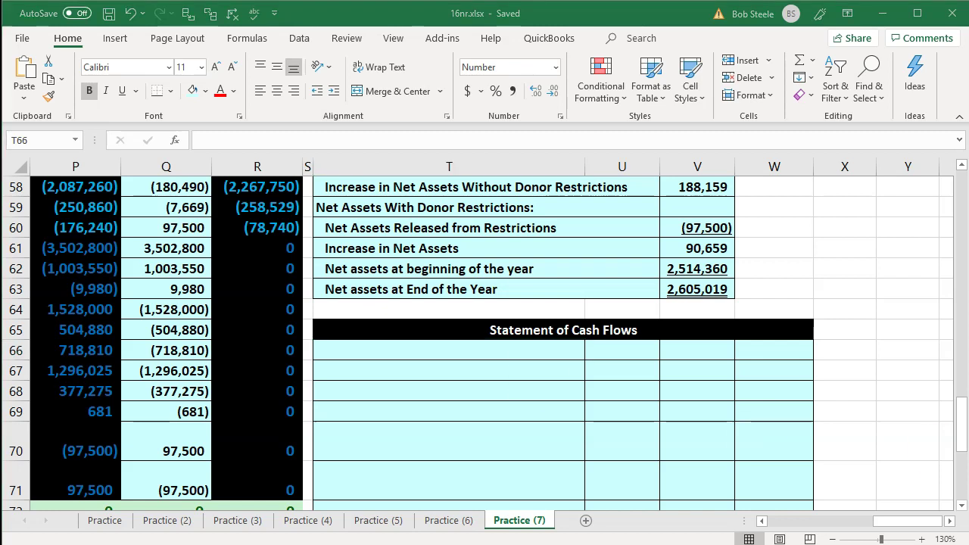
{"action": "left_click", "coordinate": [461, 351]}
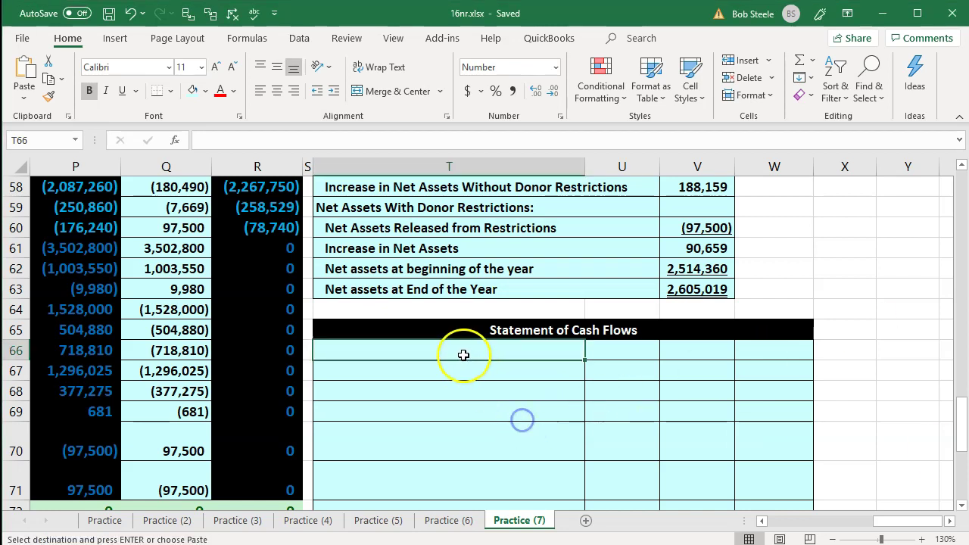
{"action": "type", "text": "Cash Flow from Operating Activities:"}
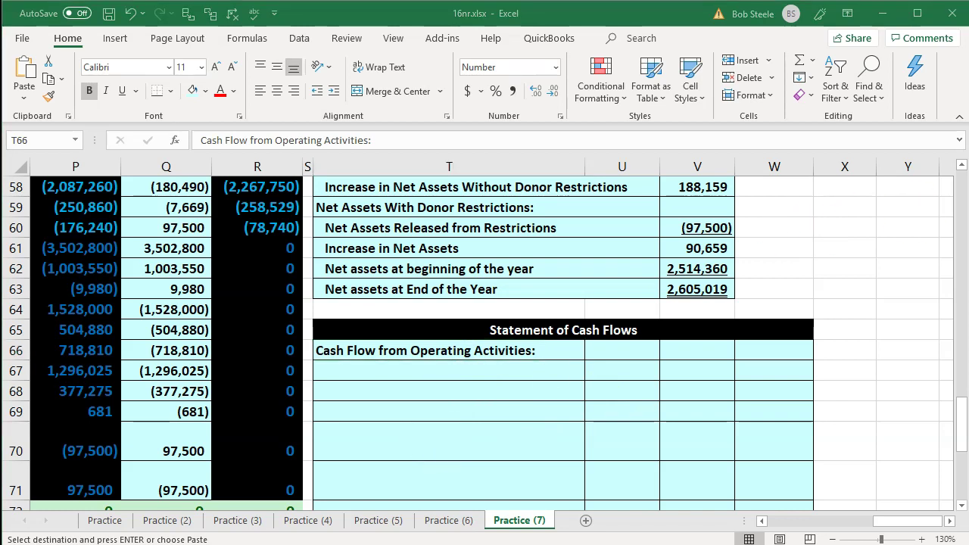
{"action": "left_click", "coordinate": [450, 376]}
{"action": "type", "text": "Change in Net Assets"}
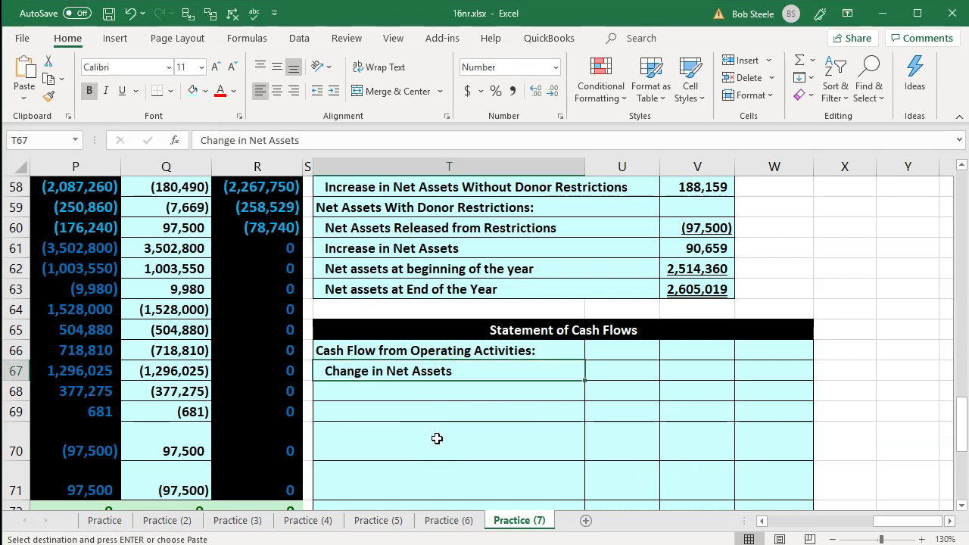
{"action": "key", "text": "Right"}
{"action": "key", "text": "Right"}
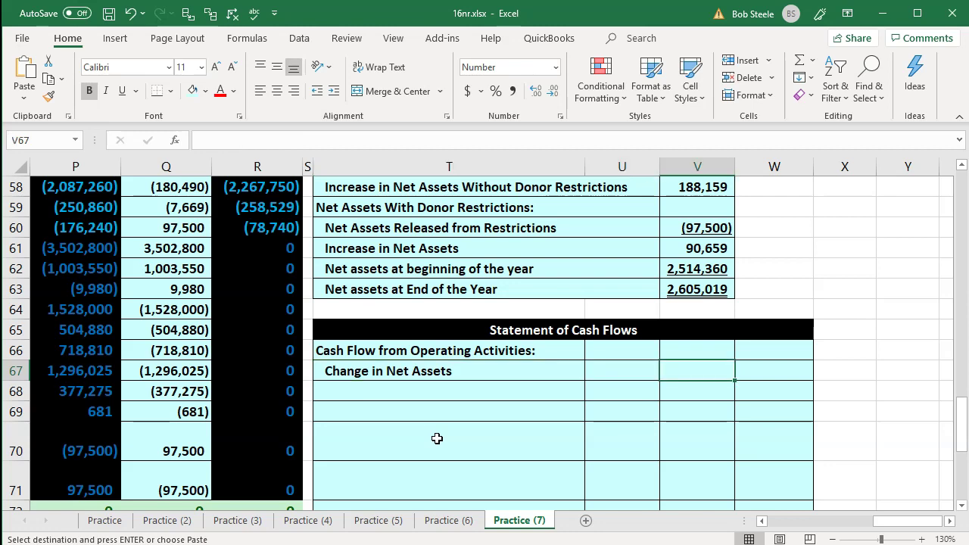
Examine the Statement of Operations and Statement of Changes in Net Assets for the figure that represents the change in net assets
{"action": "left_click", "coordinate": [436, 439]}
{"action": "scroll", "coordinate": [437, 438], "scroll_direction": "up", "scroll_amount": 8}
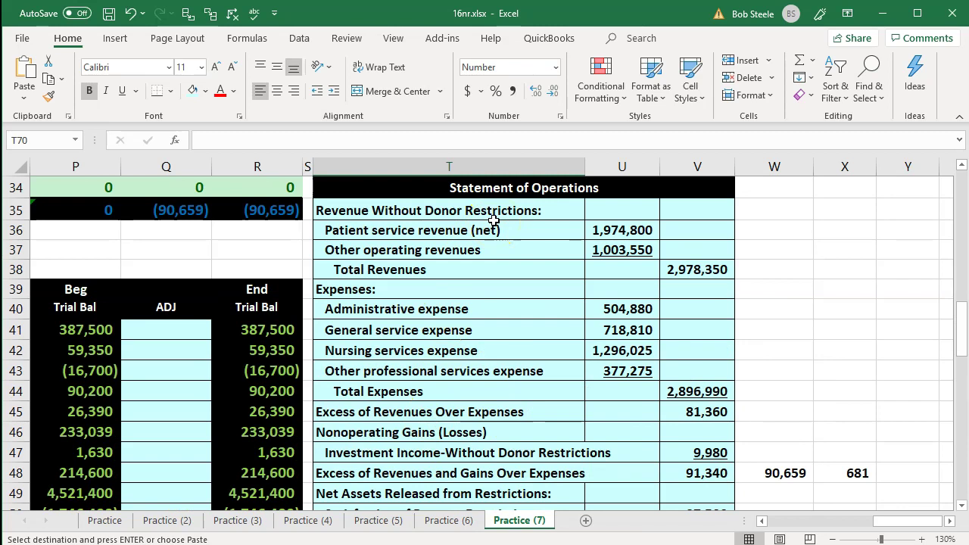
{"action": "scroll", "coordinate": [493, 220], "scroll_direction": "down", "scroll_amount": 2}
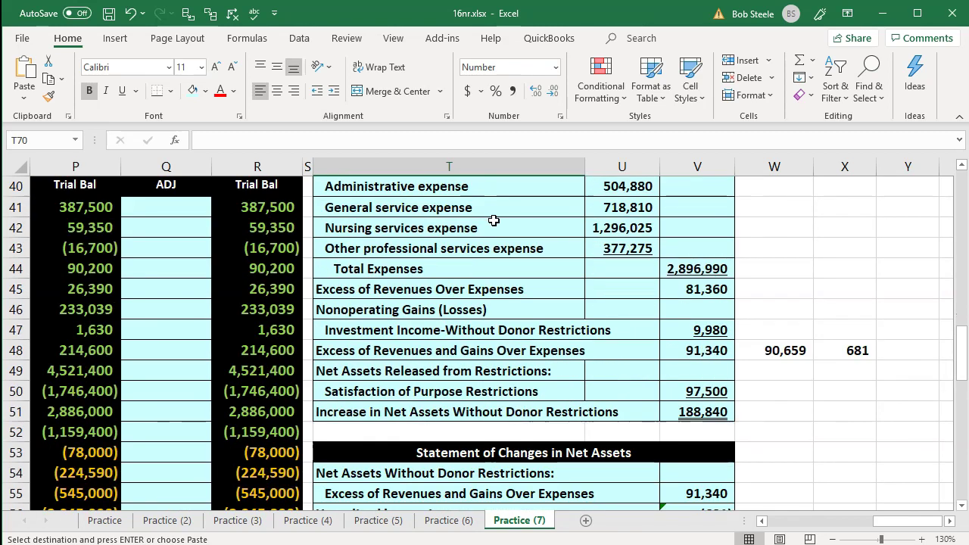
{"action": "left_click", "coordinate": [687, 350]}
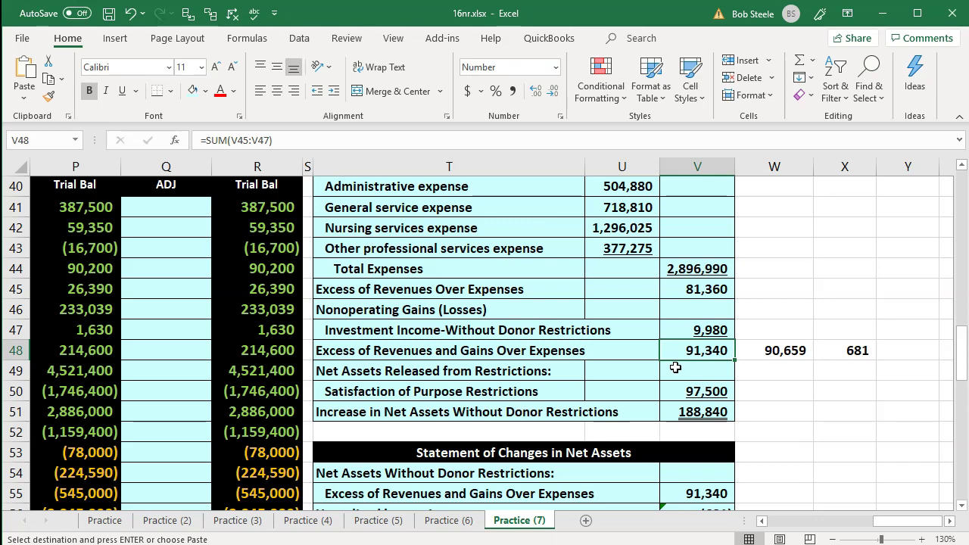
{"action": "scroll", "coordinate": [676, 368], "scroll_direction": "down", "scroll_amount": 2}
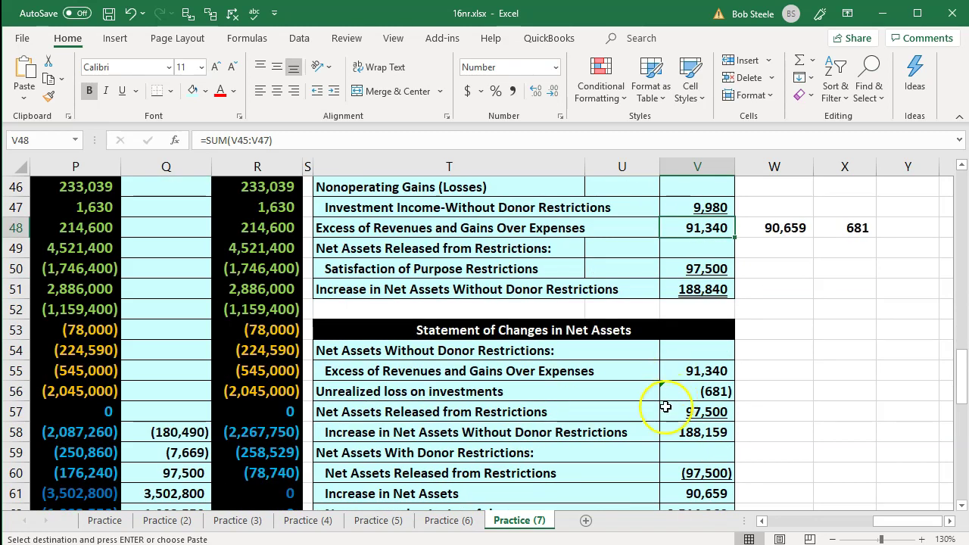
{"action": "left_click", "coordinate": [700, 392]}
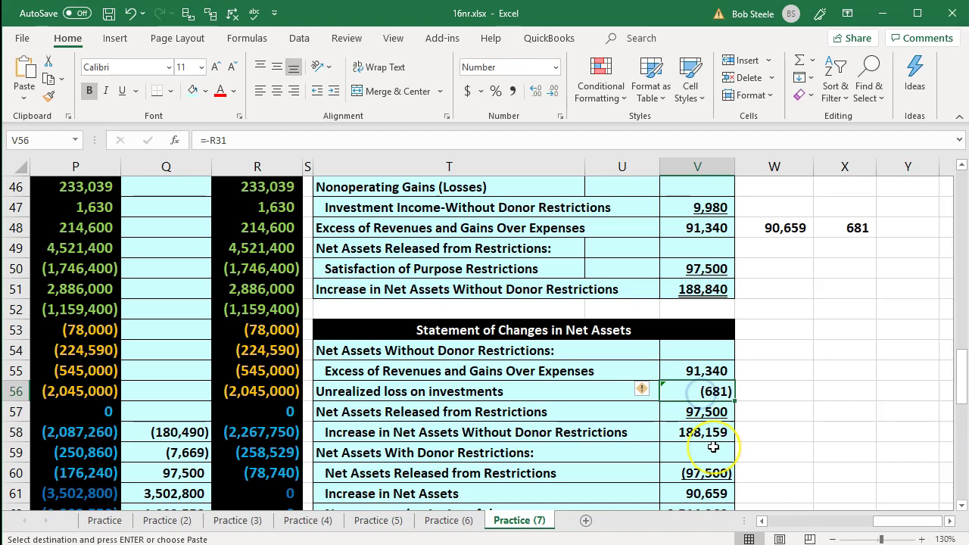
{"action": "scroll", "coordinate": [713, 448], "scroll_direction": "down", "scroll_amount": 1}
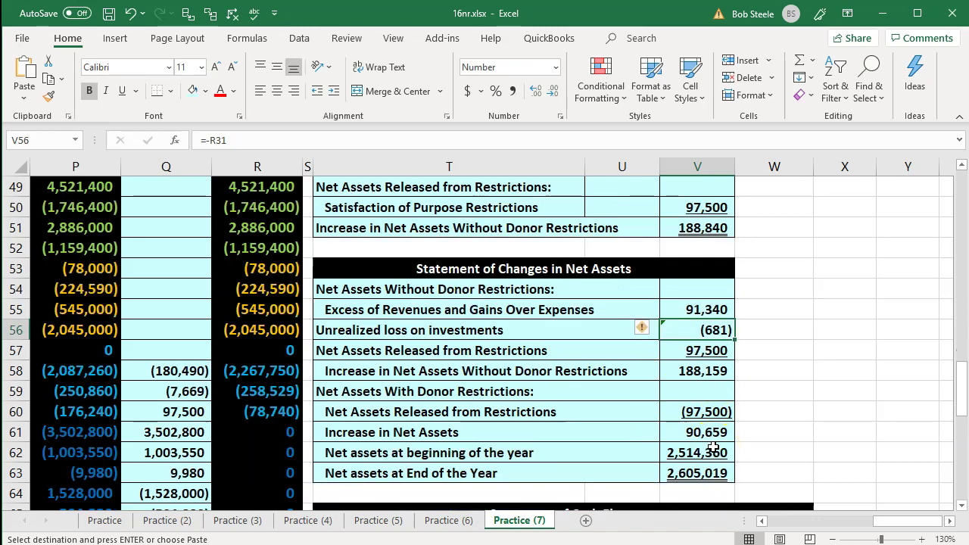
{"action": "scroll", "coordinate": [713, 448], "scroll_direction": "down", "scroll_amount": 3}
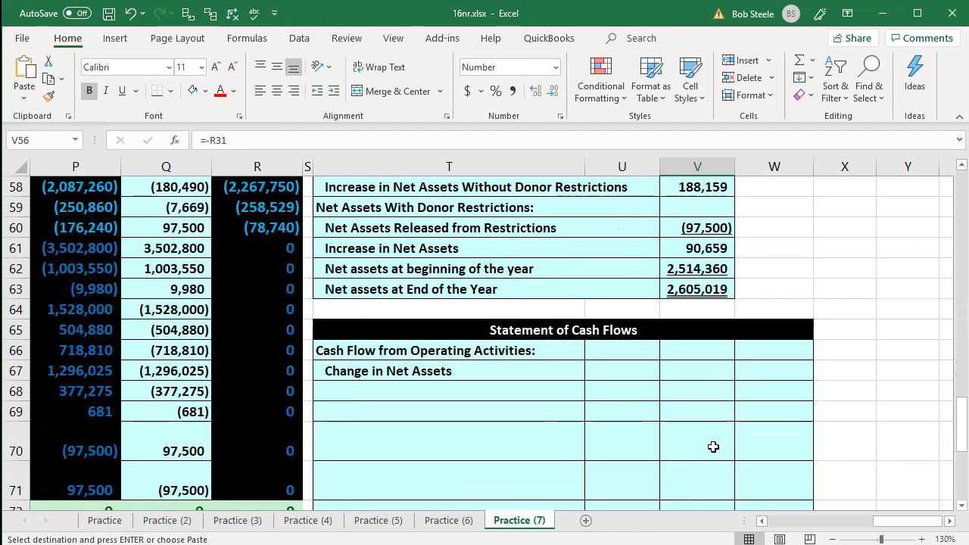
{"action": "scroll", "coordinate": [713, 447], "scroll_direction": "up", "scroll_amount": 1}
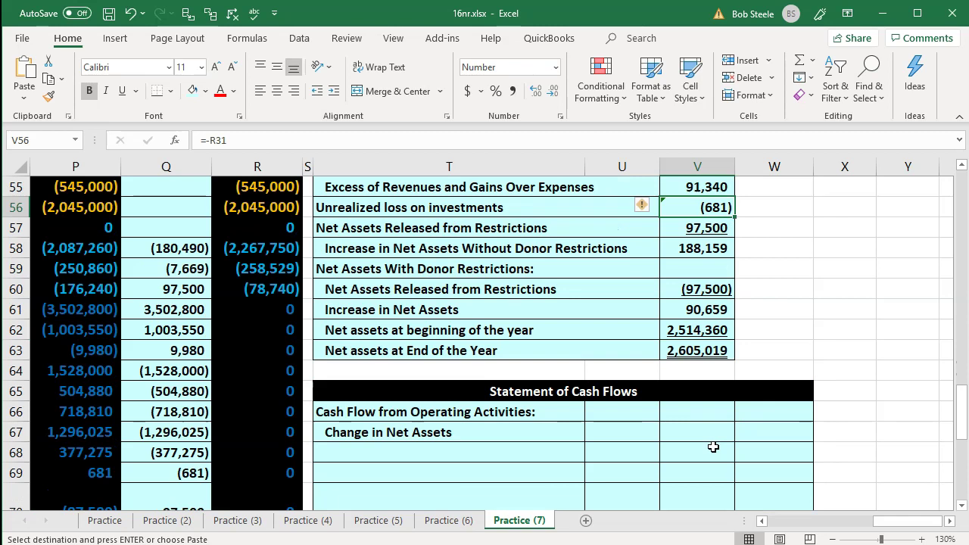
{"action": "left_click", "coordinate": [450, 312]}
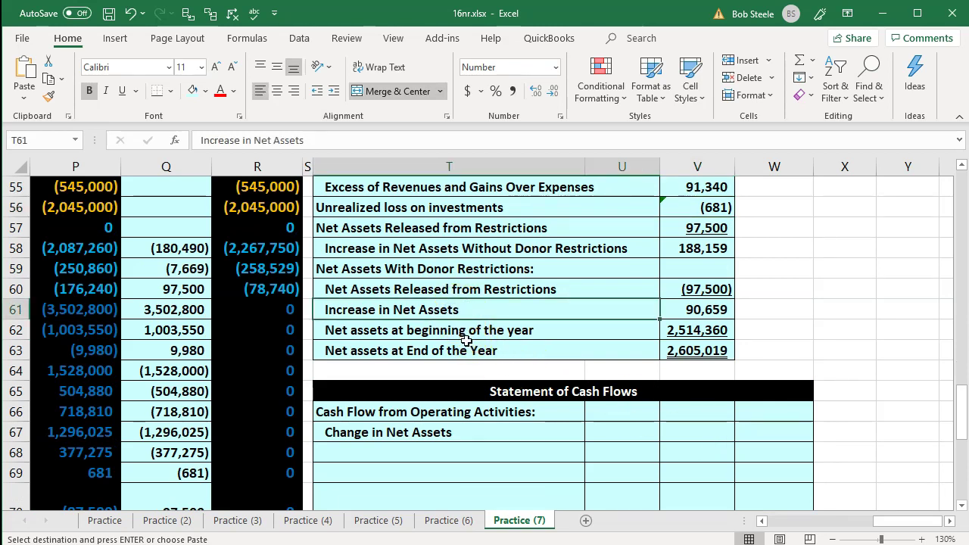
{"action": "scroll", "coordinate": [466, 341], "scroll_direction": "up", "scroll_amount": 1}
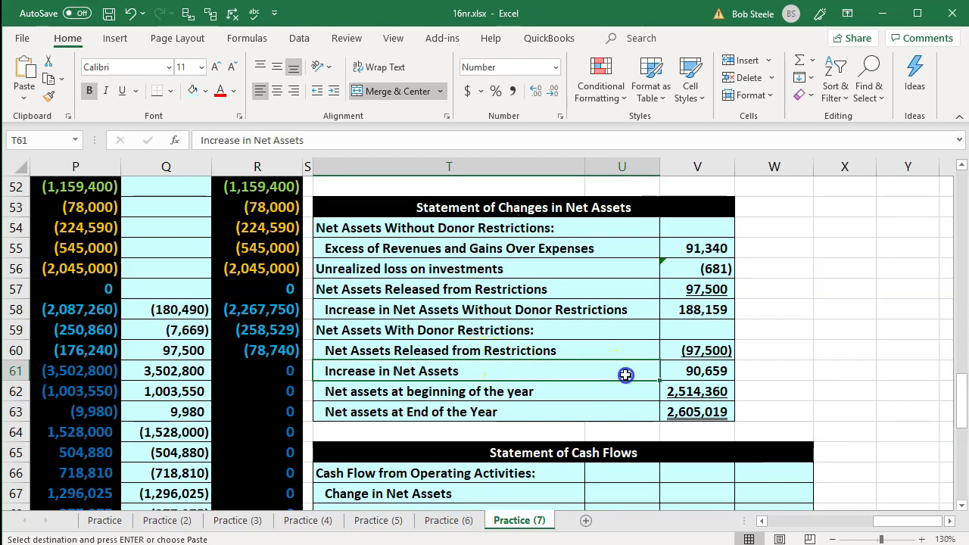
{"action": "scroll", "coordinate": [625, 375], "scroll_direction": "down", "scroll_amount": 1}
Link the Change in Net Assets amount in V67 to the Increase in Net Assets figure with =V61
{"action": "left_click", "coordinate": [693, 435]}
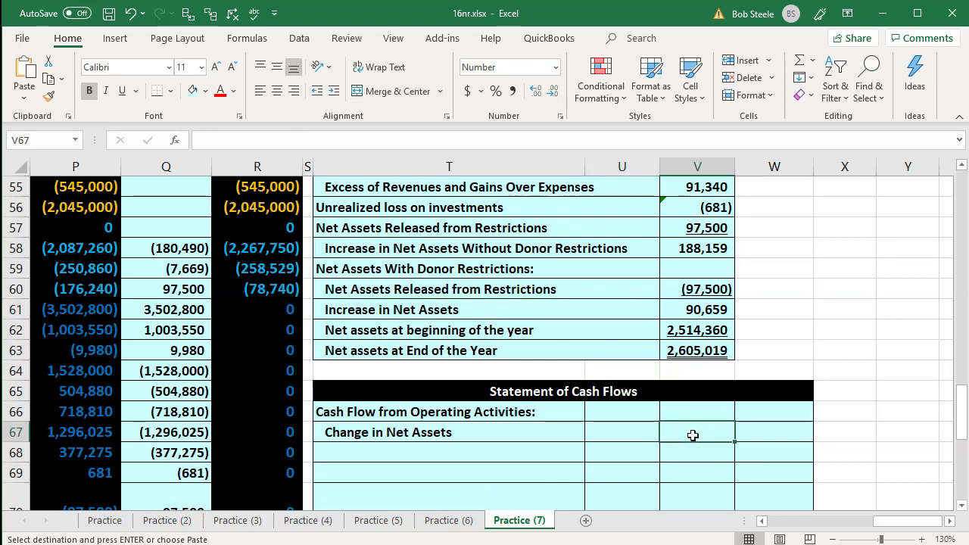
{"action": "type", "text": "="}
{"action": "key", "text": "Up"}
{"action": "key", "text": "Up"}
{"action": "key", "text": "Up"}
{"action": "key", "text": "Up"}
{"action": "key", "text": "Up"}
{"action": "key", "text": "Up"}
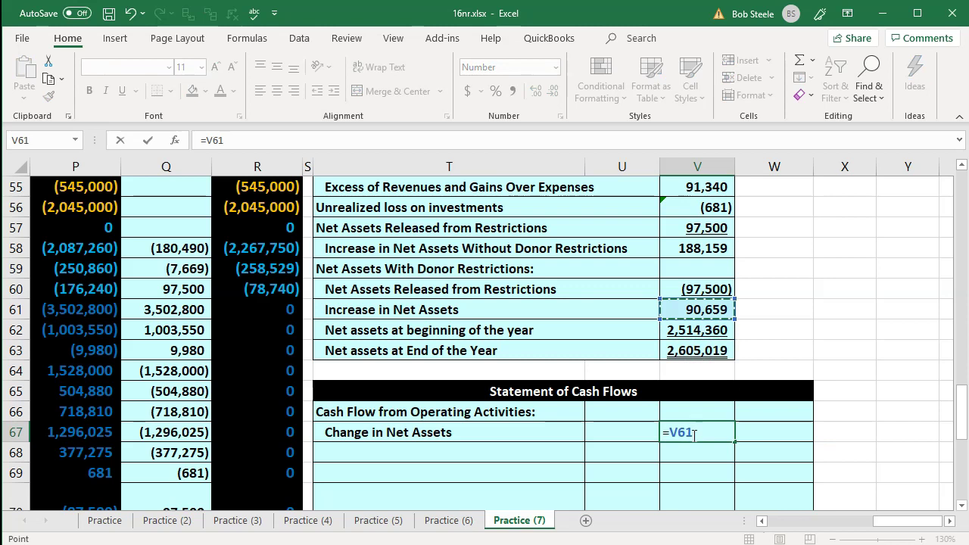
{"action": "key", "text": "Return"}
Check the sum of the ending temporary accounts R23:R33 against Change in Temporary Accounts in R35, and review the trial balance accounts above
{"action": "key", "text": "Left"}
{"action": "key", "text": "Left"}
{"action": "key", "text": "Left"}
{"action": "key", "text": "Left"}
{"action": "key", "text": "Left"}
{"action": "key", "text": "Left"}
{"action": "key", "text": "Left"}
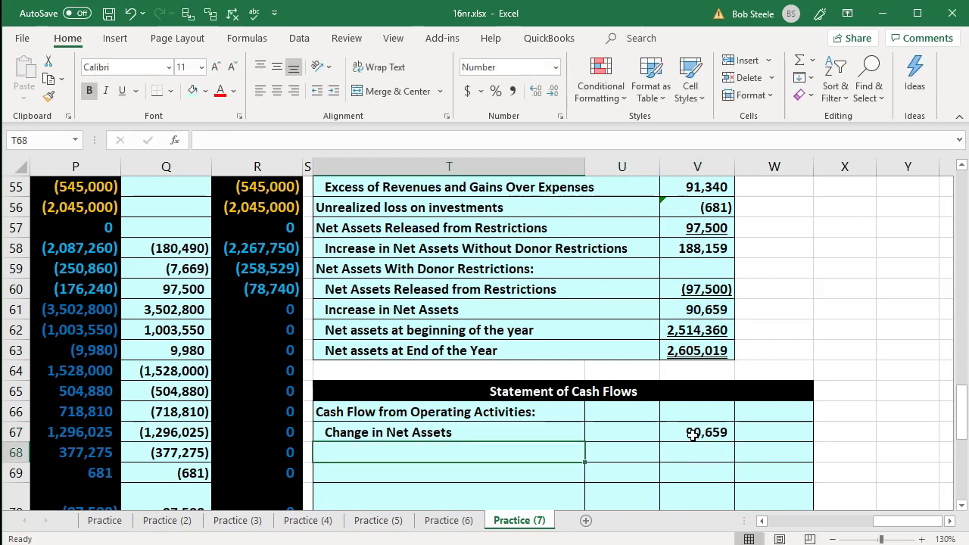
{"action": "scroll", "coordinate": [504, 380], "scroll_direction": "up", "scroll_amount": 10}
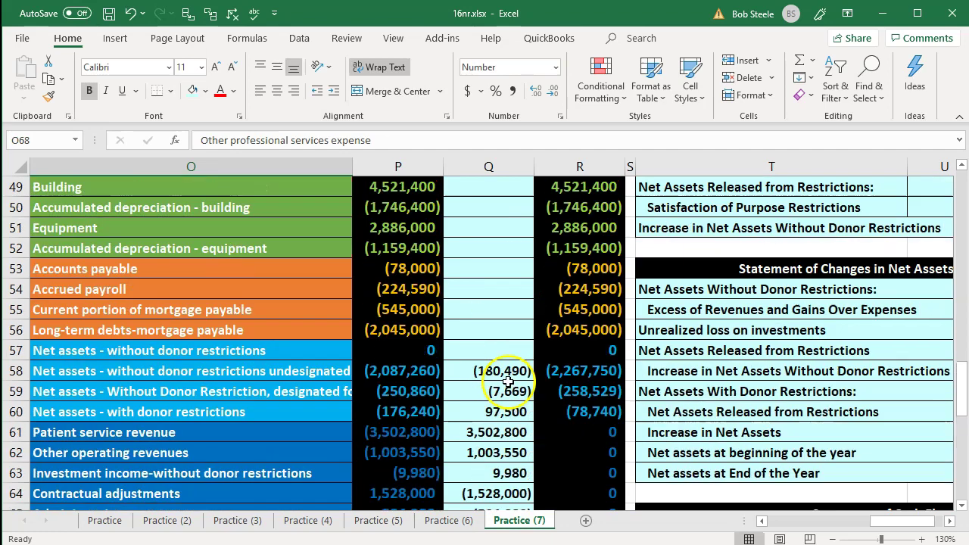
{"action": "scroll", "coordinate": [506, 380], "scroll_direction": "up", "scroll_amount": 2}
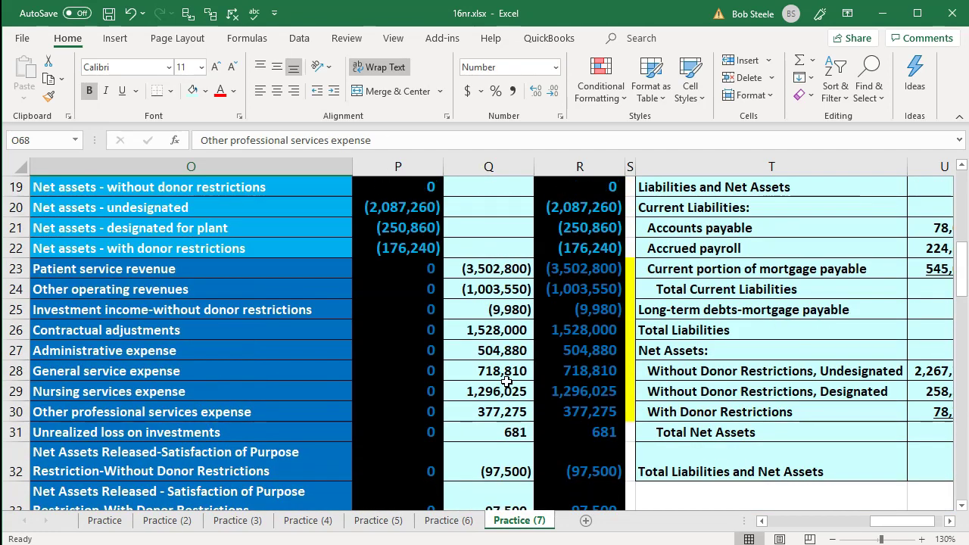
{"action": "left_click_drag", "start_coordinate": [600, 265], "coordinate": [580, 452]}
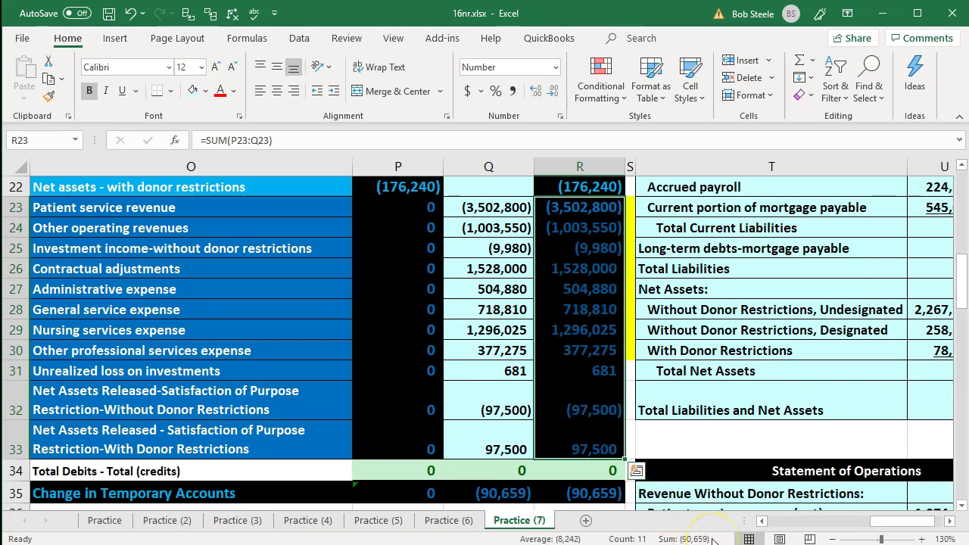
{"action": "left_click", "coordinate": [594, 494]}
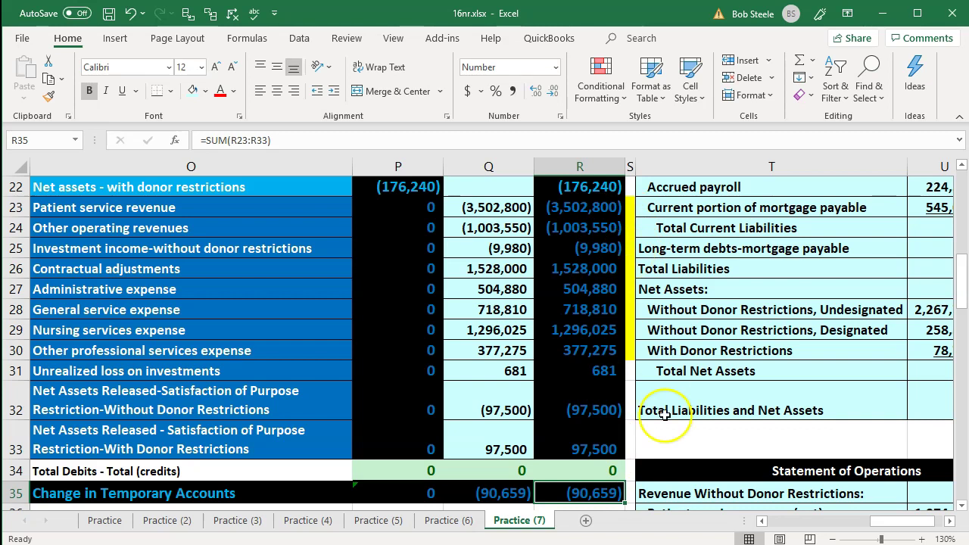
{"action": "left_click", "coordinate": [646, 487]}
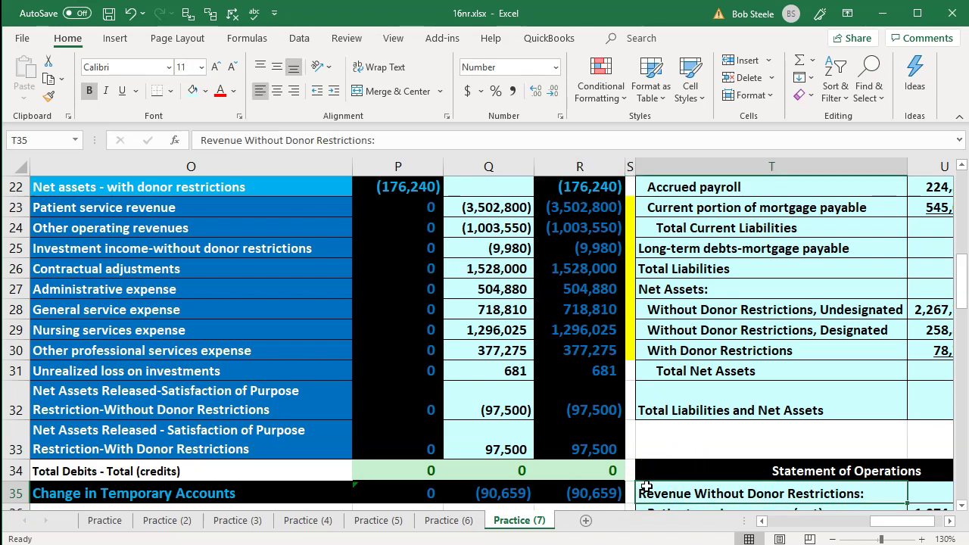
{"action": "scroll", "coordinate": [586, 433], "scroll_direction": "up", "scroll_amount": 5}
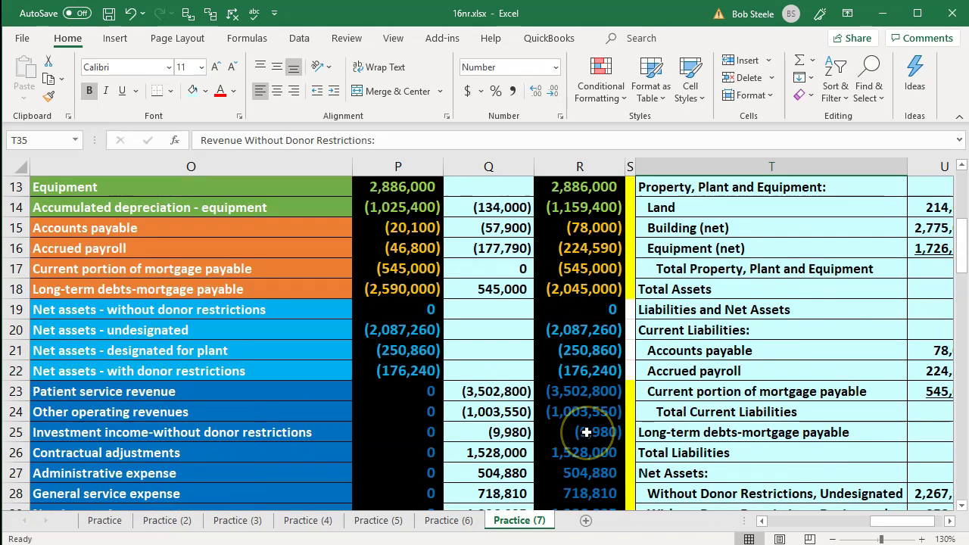
{"action": "scroll", "coordinate": [587, 433], "scroll_direction": "up", "scroll_amount": 2}
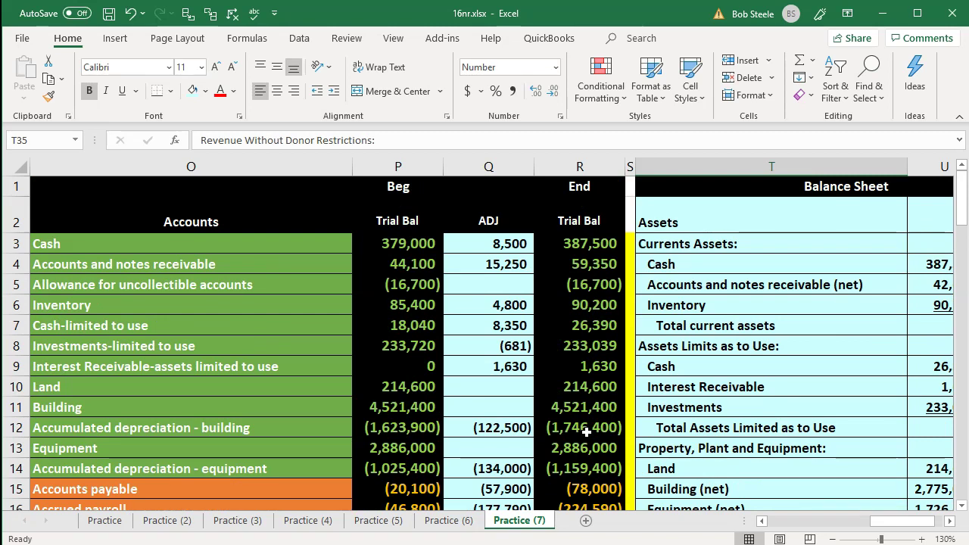
{"action": "key", "text": "Right"}
{"action": "key", "text": "Right"}
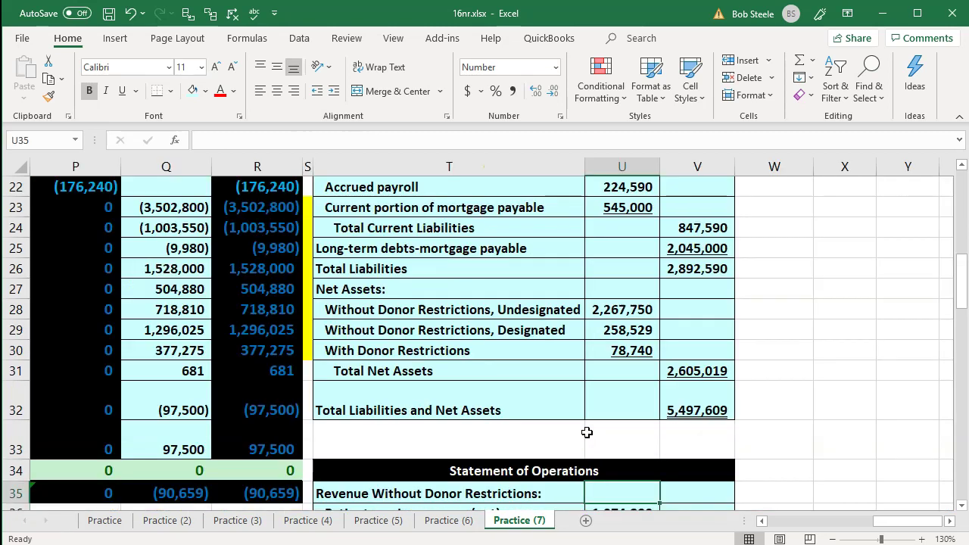
Enter the heading "Adjustments to Reconcile Change in Net Assets to Net Cash" in T68 and "Provided by Operating Activities:" in T69
{"action": "scroll", "coordinate": [587, 432], "scroll_direction": "down", "scroll_amount": 8}
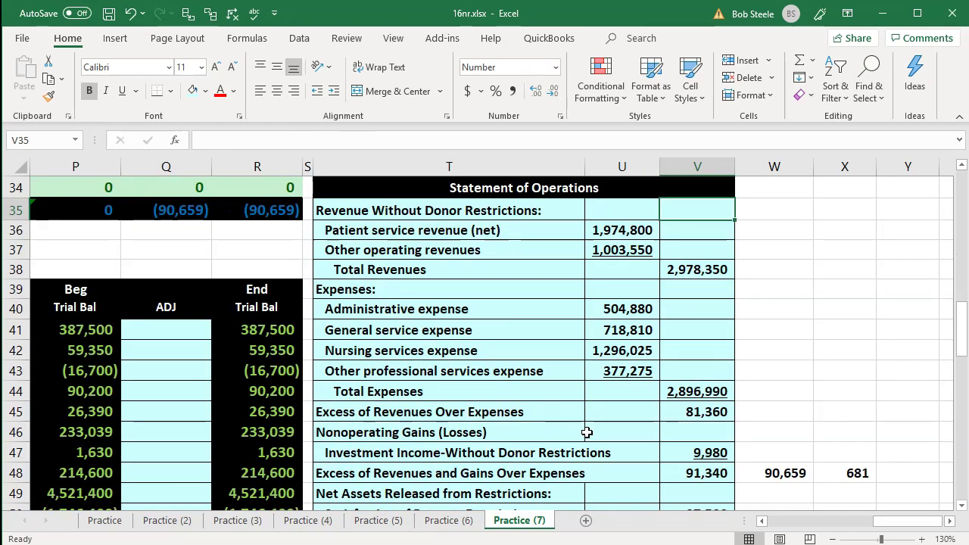
{"action": "scroll", "coordinate": [587, 432], "scroll_direction": "down", "scroll_amount": 2}
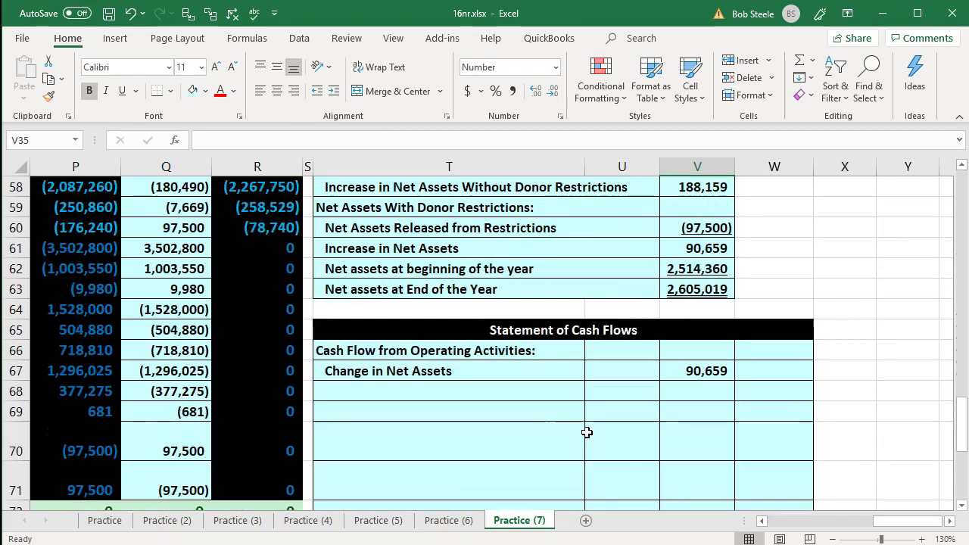
{"action": "left_click", "coordinate": [462, 339]}
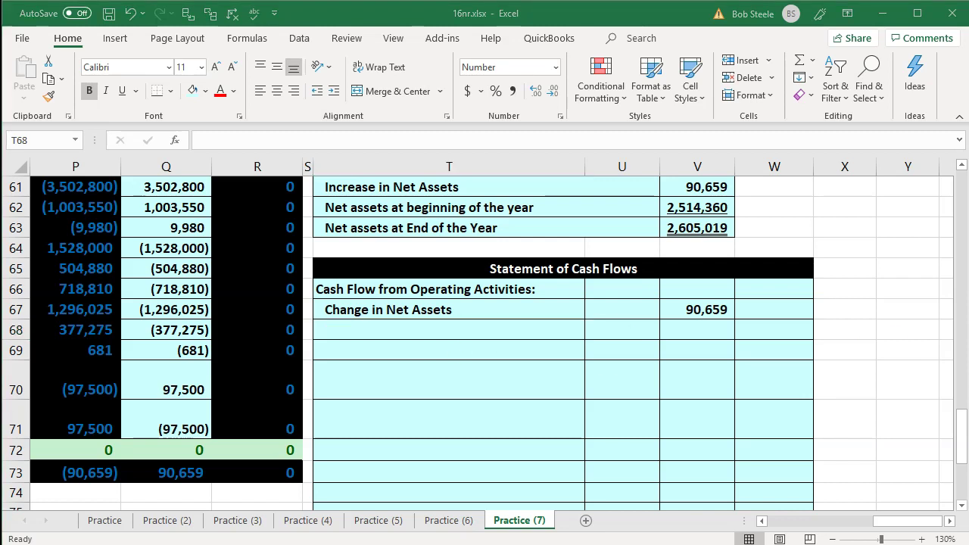
{"action": "left_click", "coordinate": [534, 327]}
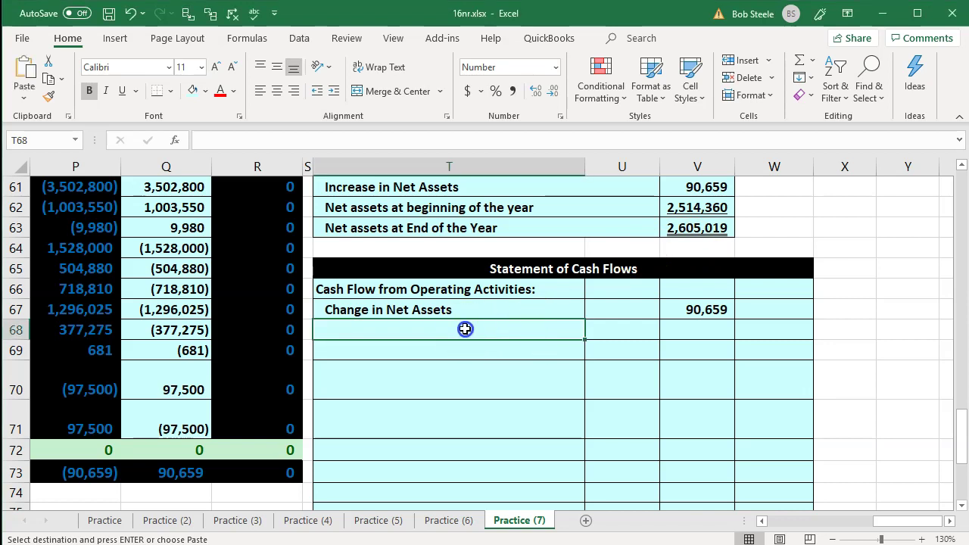
{"action": "type", "text": "Adjustments to Reconcile Change in Net Assets to Net Cash Provided by Operating Activities:"}
Enter the line "Increase in Accounts Receivable (net)" in T70, under the operating activities adjustments heading
{"action": "left_click", "coordinate": [461, 422]}
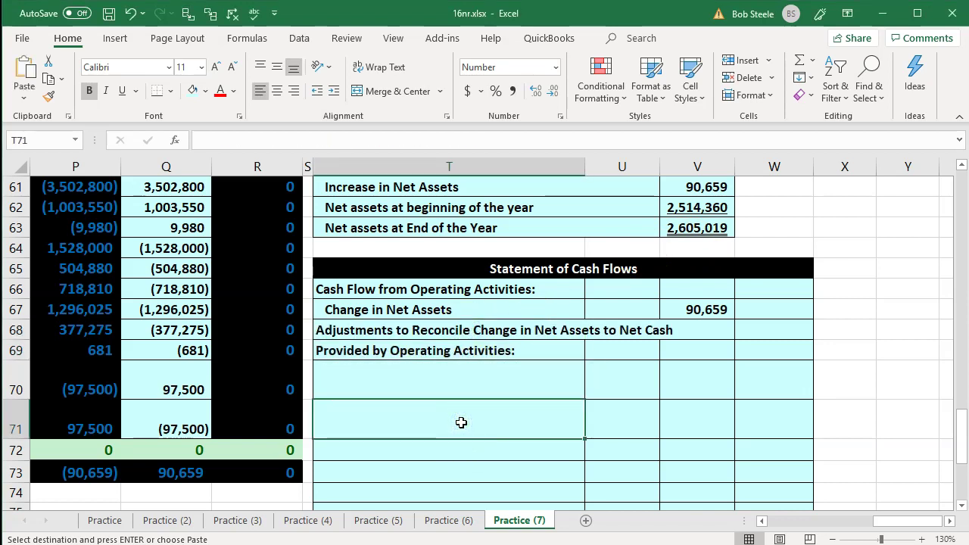
{"action": "left_click", "coordinate": [460, 421]}
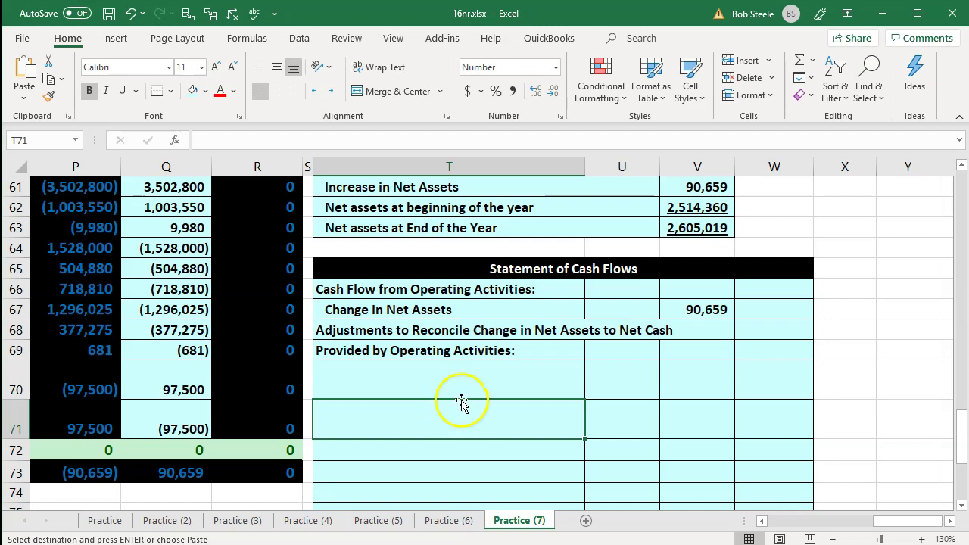
{"action": "left_click", "coordinate": [465, 372]}
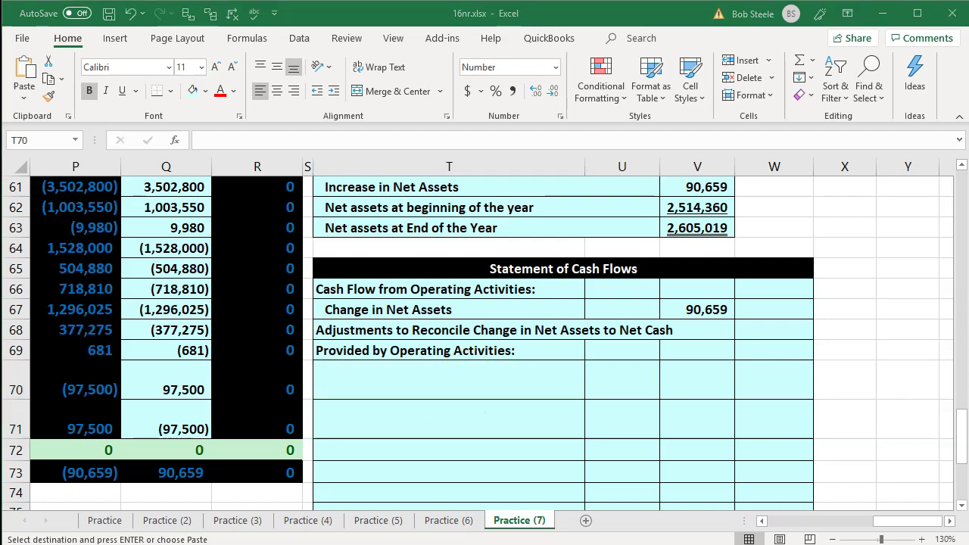
{"action": "left_click", "coordinate": [510, 381]}
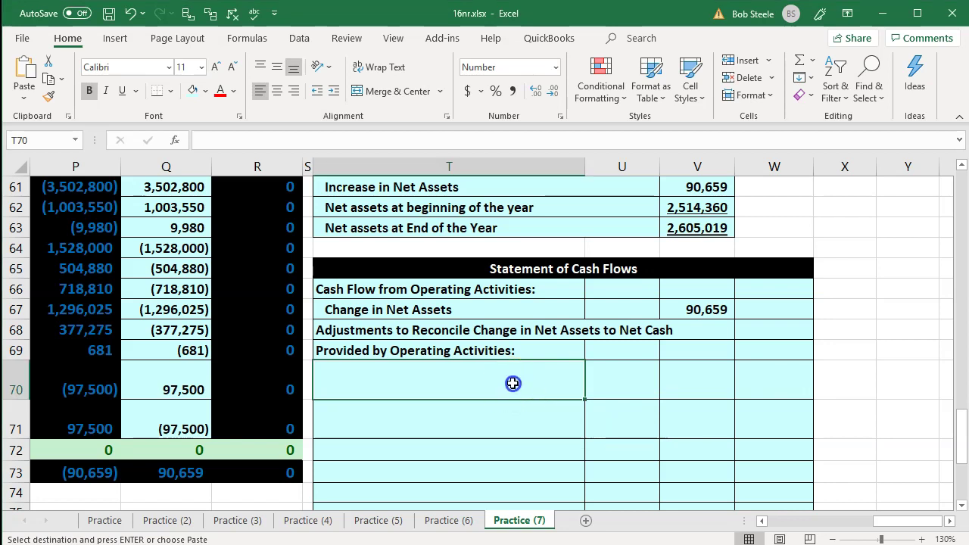
{"action": "type", "text": "Increase in Accounts Receivable (net)"}
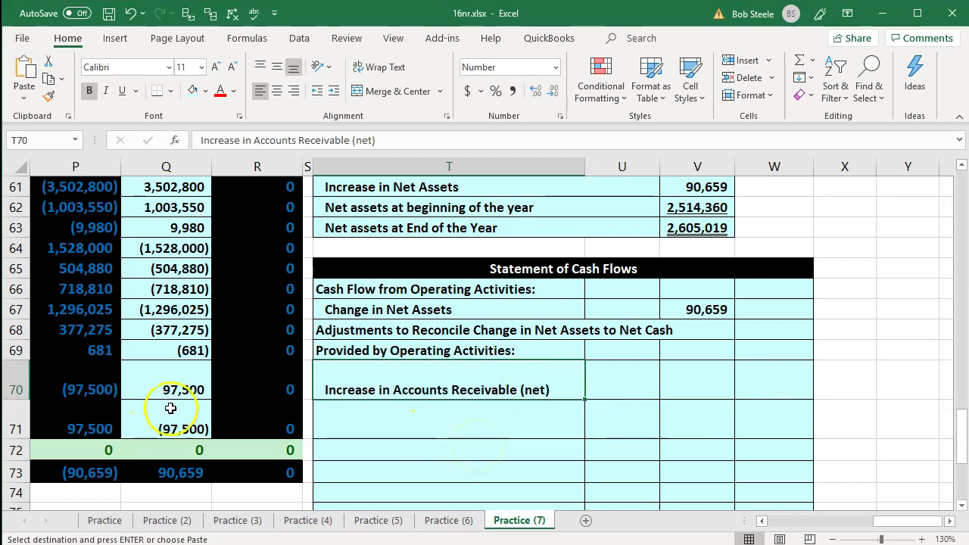
Examine the beginning balance, adjustment and ending balance columns of the trial balance, starting from the cash and receivable accounts
{"action": "scroll", "coordinate": [171, 407], "scroll_direction": "up", "scroll_amount": 6}
{"action": "scroll", "coordinate": [171, 409], "scroll_direction": "up", "scroll_amount": 14}
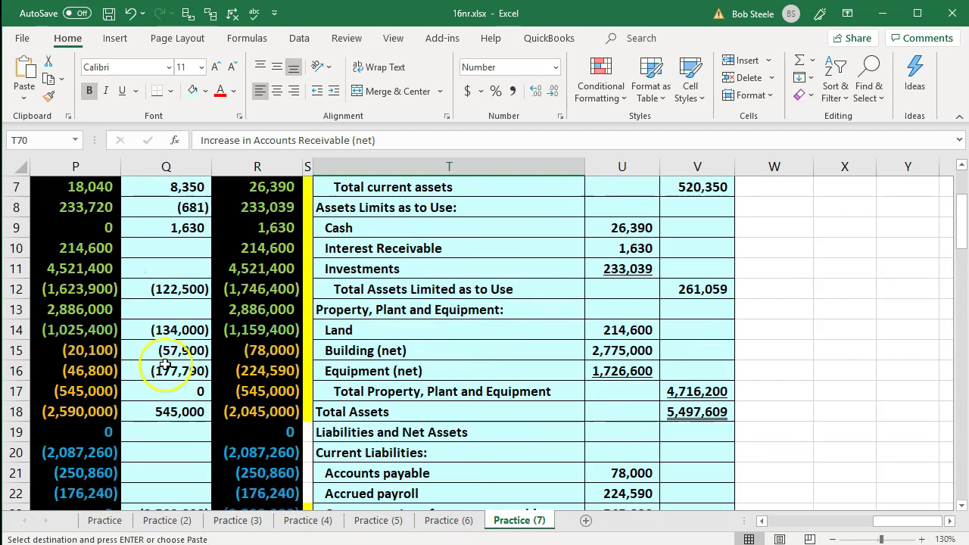
{"action": "left_click", "coordinate": [175, 236]}
{"action": "key", "text": "Left"}
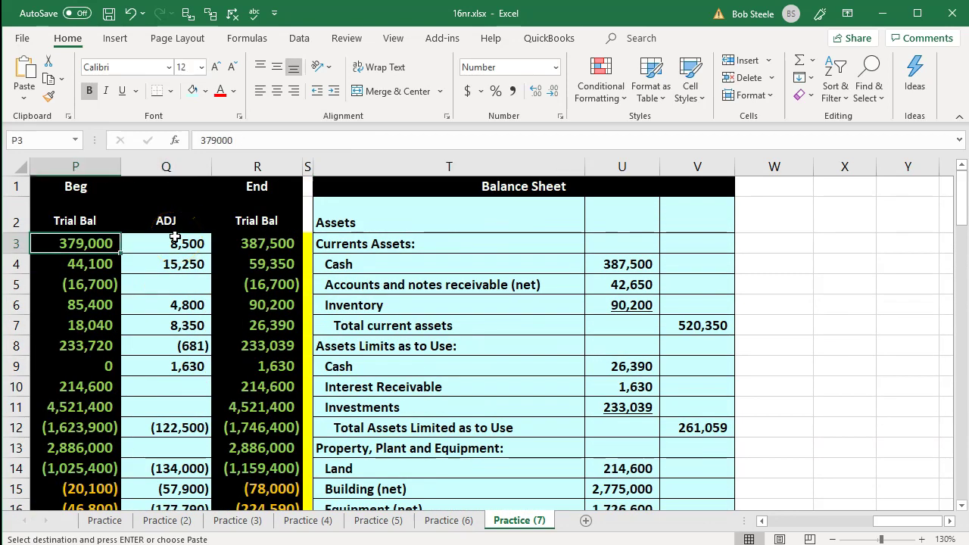
{"action": "key", "text": "Left"}
{"action": "key", "text": "Left"}
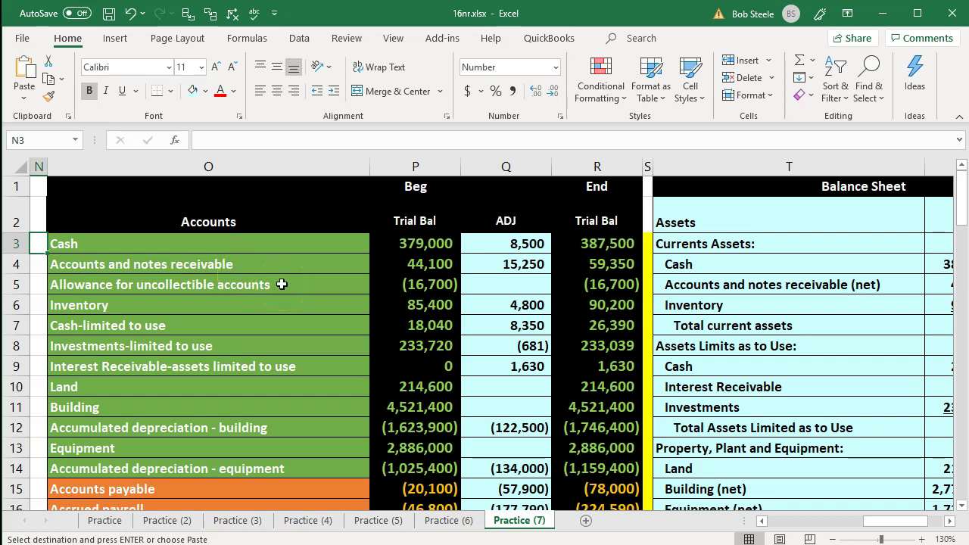
{"action": "left_click_drag", "start_coordinate": [424, 186], "coordinate": [421, 212]}
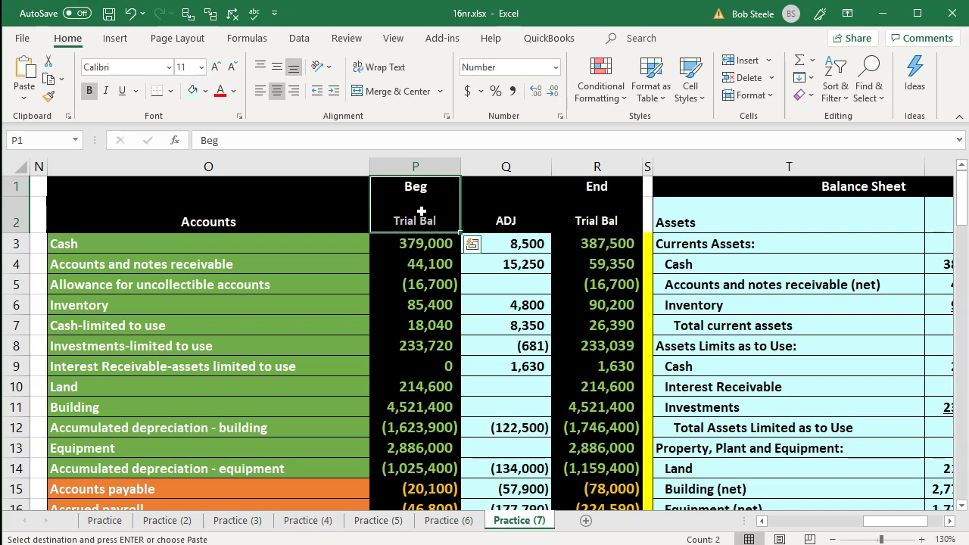
{"action": "left_click", "coordinate": [393, 220]}
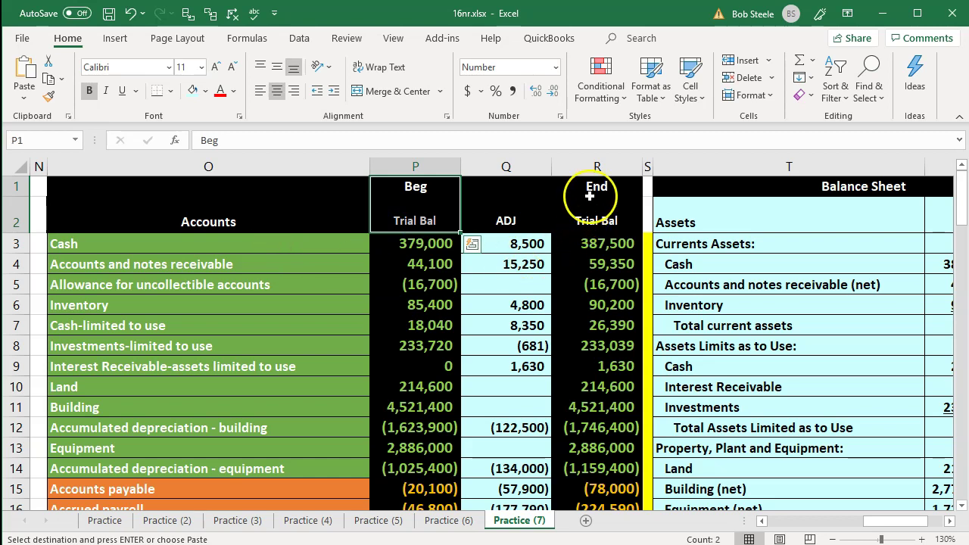
{"action": "left_click_drag", "start_coordinate": [595, 185], "coordinate": [593, 208]}
{"action": "key", "text": "ctrl+v"}
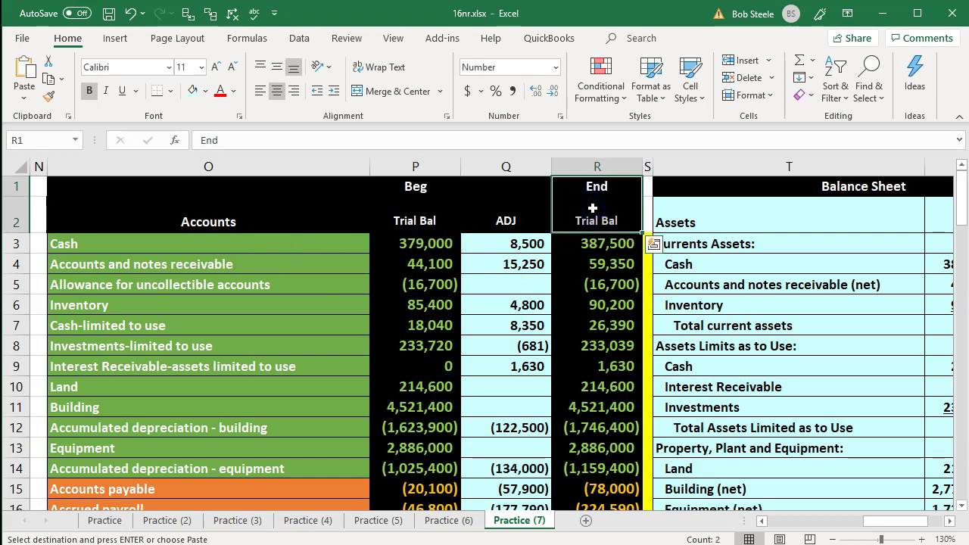
{"action": "left_click_drag", "start_coordinate": [525, 244], "coordinate": [520, 284]}
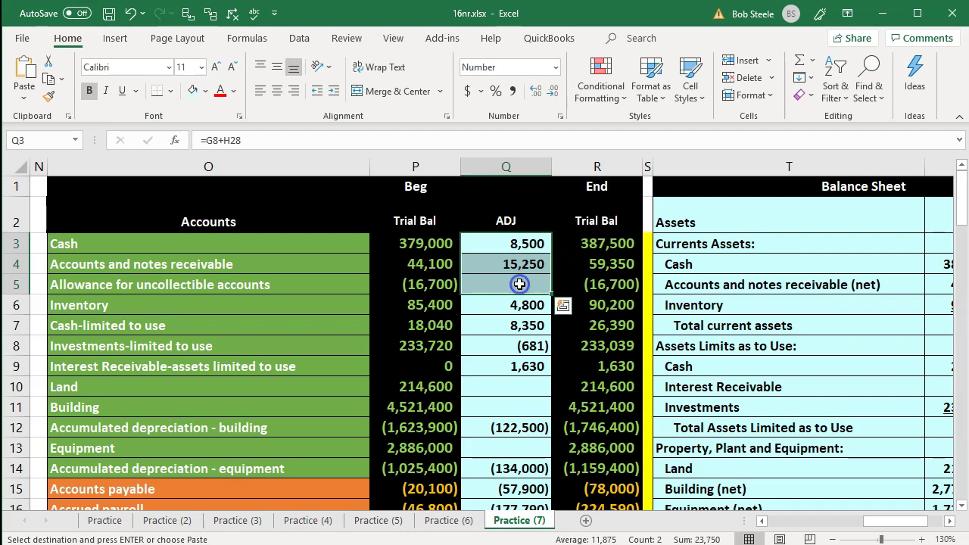
{"action": "left_click", "coordinate": [624, 241]}
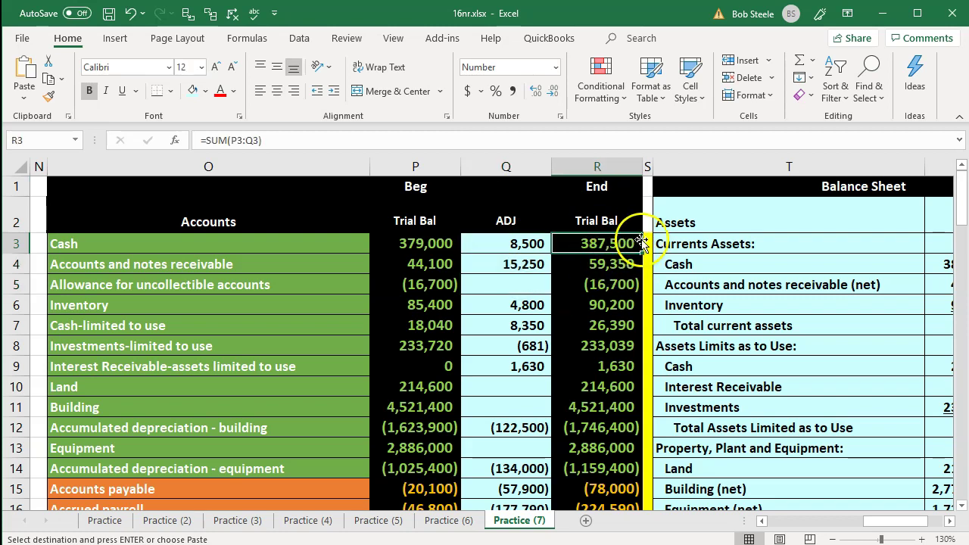
Remove the yellow fill from the marker cells S3:S33 beside the trial balance
{"action": "left_click_drag", "start_coordinate": [647, 237], "coordinate": [645, 401]}
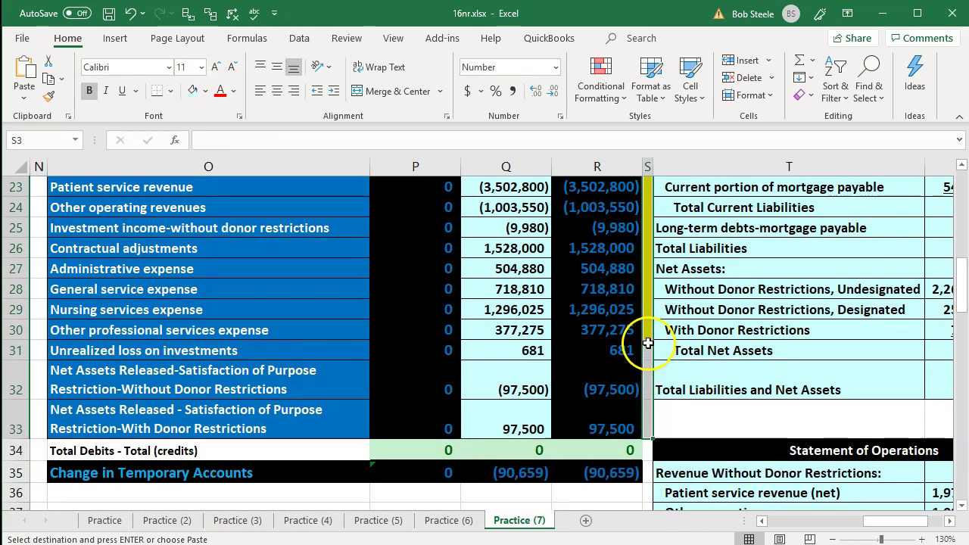
{"action": "right_click", "coordinate": [649, 345]}
{"action": "left_click", "coordinate": [722, 385]}
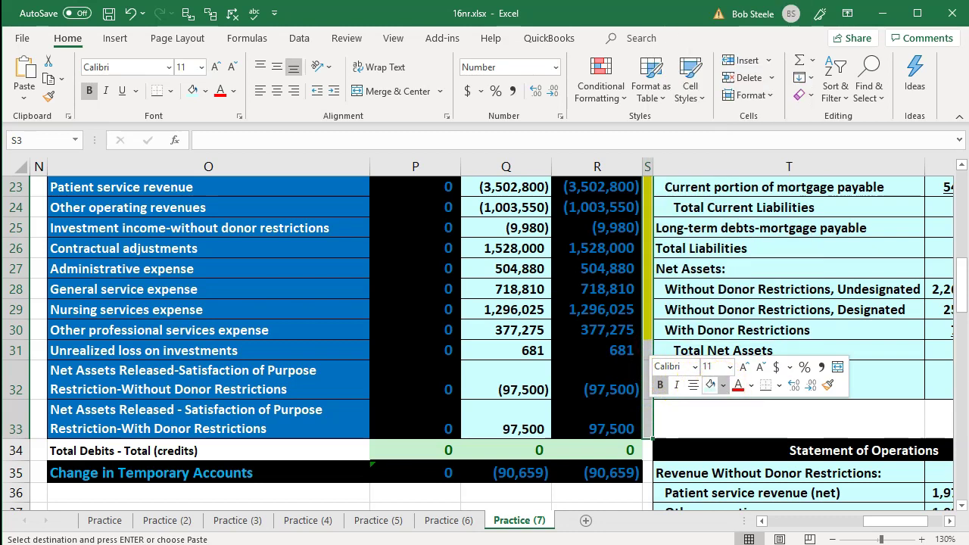
{"action": "left_click", "coordinate": [743, 341]}
{"action": "scroll", "coordinate": [605, 346], "scroll_direction": "up", "scroll_amount": 8}
{"action": "left_click", "coordinate": [606, 346]}
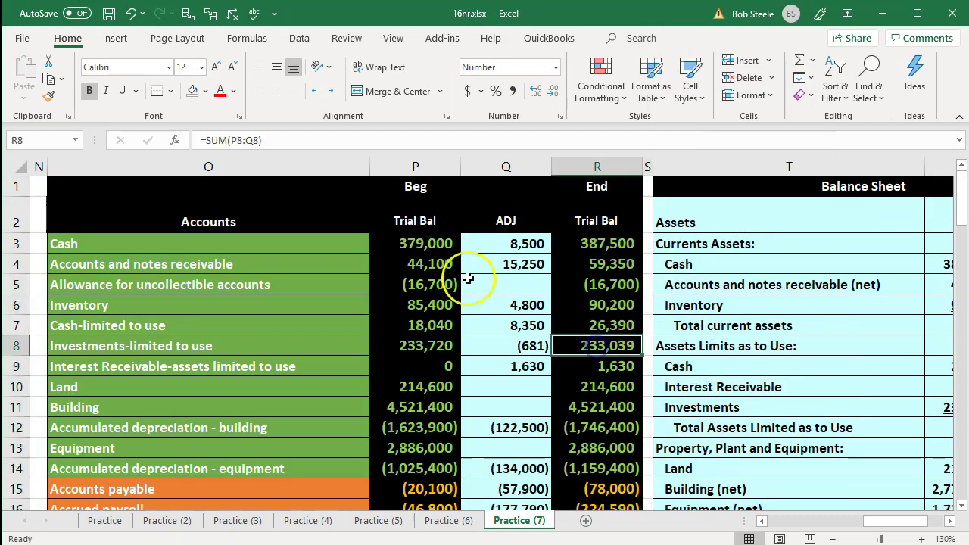
Fill S4:S5 yellow beside the receivable and allowance accounts, and check the sums of their ending and beginning balances
{"action": "left_click", "coordinate": [648, 265]}
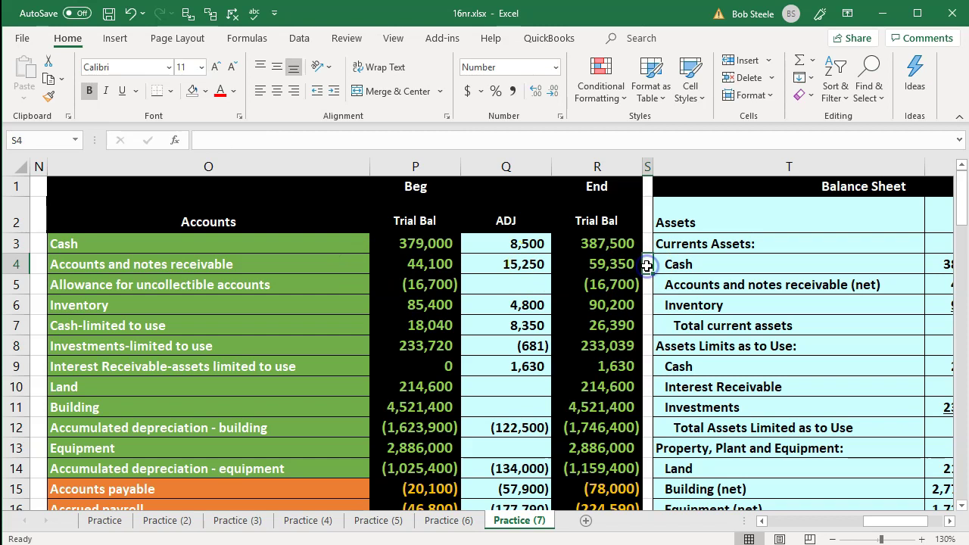
{"action": "left_click_drag", "start_coordinate": [647, 265], "coordinate": [647, 276]}
{"action": "right_click", "coordinate": [648, 285]}
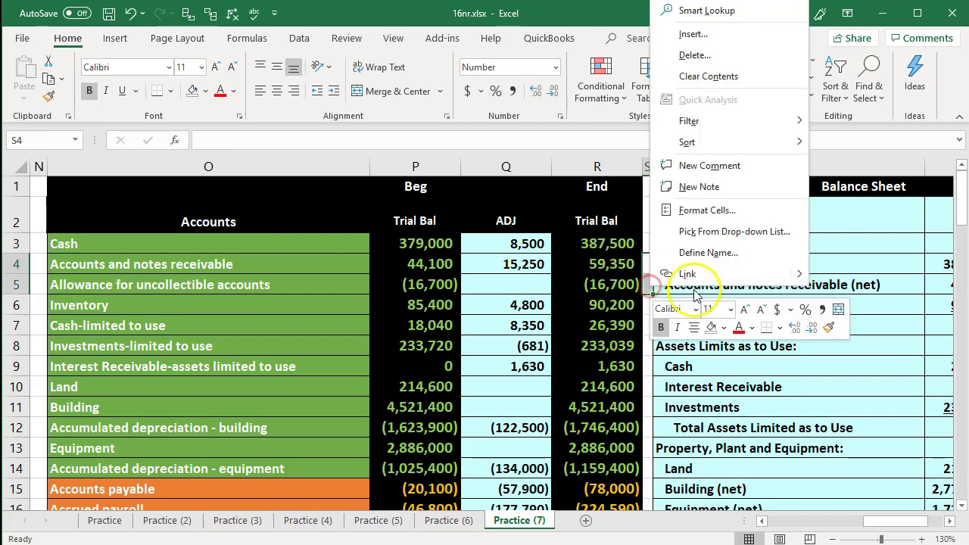
{"action": "left_click", "coordinate": [724, 328]}
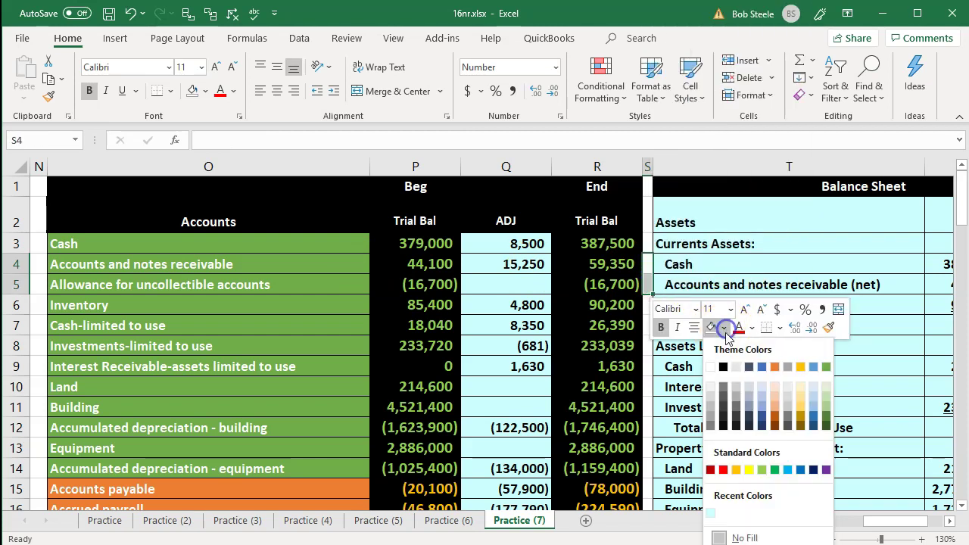
{"action": "left_click", "coordinate": [749, 469]}
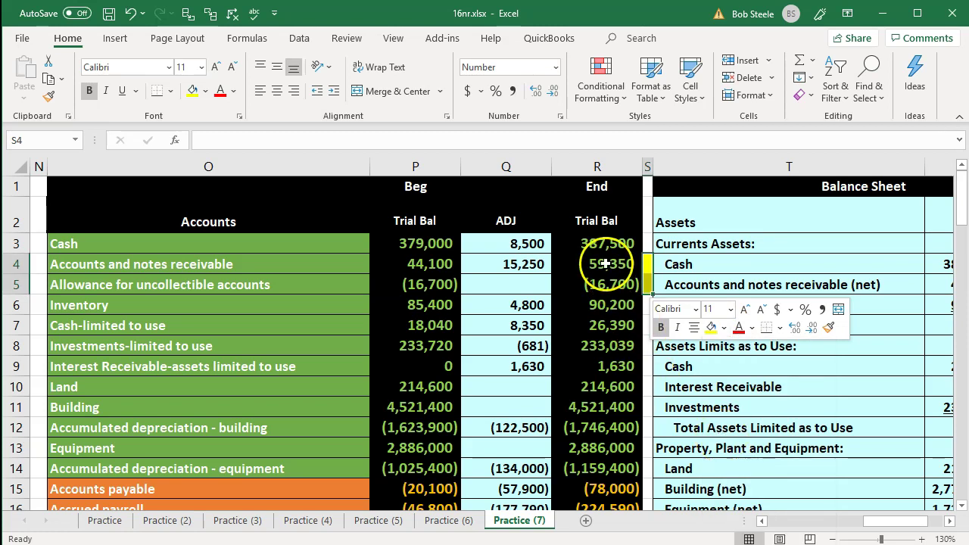
{"action": "left_click_drag", "start_coordinate": [609, 263], "coordinate": [609, 281]}
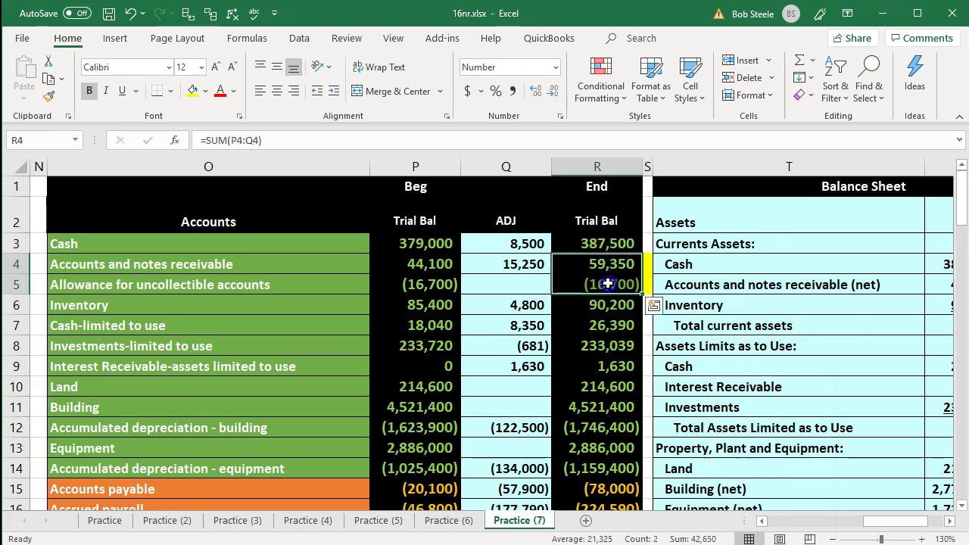
{"action": "left_click_drag", "start_coordinate": [430, 262], "coordinate": [442, 280]}
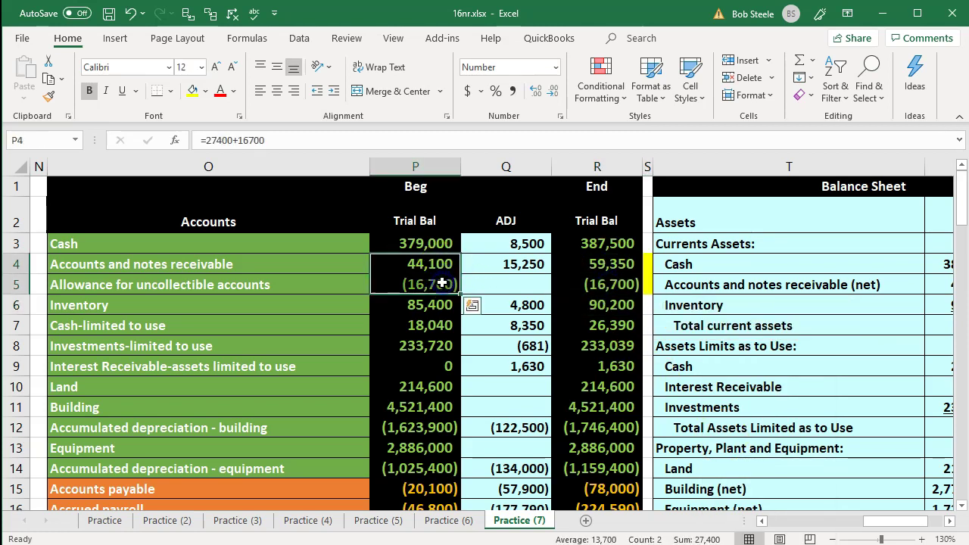
Start the formula in V70 for the increase in accounts receivable with the sum of the ending balances R4:R5
{"action": "left_click", "coordinate": [746, 345]}
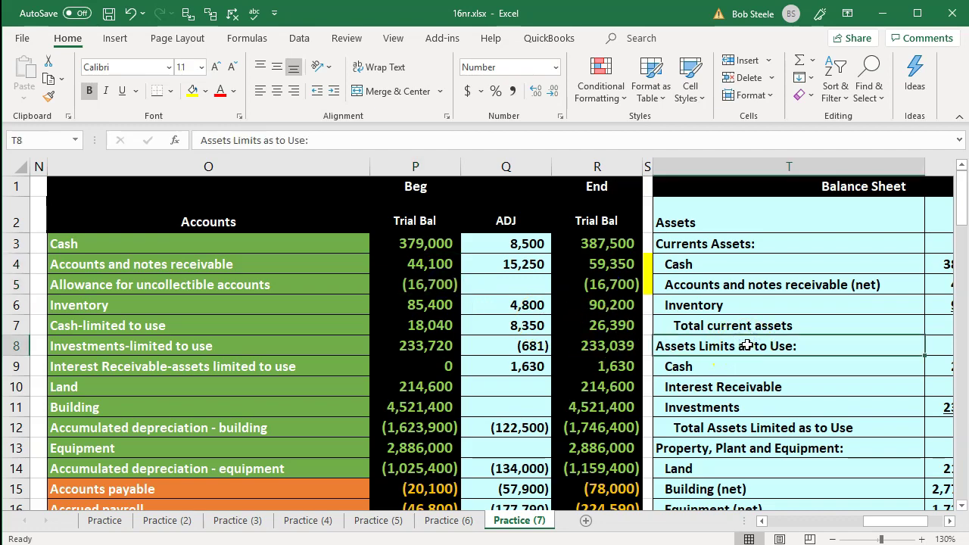
{"action": "key", "text": "Down"}
{"action": "key", "text": "Down"}
{"action": "key", "text": "Down"}
{"action": "key", "text": "Down"}
{"action": "key", "text": "Down"}
{"action": "key", "text": "Down"}
{"action": "key", "text": "Down"}
{"action": "key", "text": "Down"}
{"action": "key", "text": "Down"}
{"action": "key", "text": "Down"}
{"action": "key", "text": "Down"}
{"action": "key", "text": "Down"}
{"action": "key", "text": "Down"}
{"action": "key", "text": "Down"}
{"action": "key", "text": "Down"}
{"action": "key", "text": "Down"}
{"action": "key", "text": "Down"}
{"action": "key", "text": "Down"}
{"action": "key", "text": "Down"}
{"action": "key", "text": "Down"}
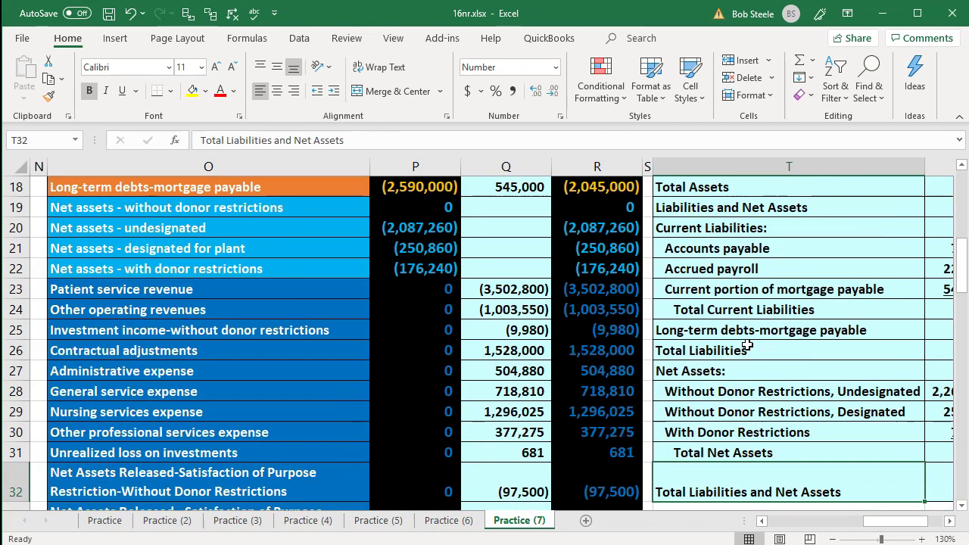
{"action": "key", "text": "Down"}
{"action": "key", "text": "Down"}
{"action": "key", "text": "Down"}
{"action": "key", "text": "Down"}
{"action": "key", "text": "Down"}
{"action": "key", "text": "Down"}
{"action": "key", "text": "Right"}
{"action": "key", "text": "Right"}
{"action": "key", "text": "Down"}
{"action": "key", "text": "Down"}
{"action": "key", "text": "Down"}
{"action": "key", "text": "Down"}
{"action": "key", "text": "Down"}
{"action": "key", "text": "Down"}
{"action": "key", "text": "Down"}
{"action": "key", "text": "Down"}
{"action": "key", "text": "Down"}
{"action": "key", "text": "Down"}
{"action": "key", "text": "Down"}
{"action": "key", "text": "Down"}
{"action": "key", "text": "Down"}
{"action": "key", "text": "Down"}
{"action": "key", "text": "Down"}
{"action": "key", "text": "Down"}
{"action": "key", "text": "Down"}
{"action": "key", "text": "Down"}
{"action": "key", "text": "Down"}
{"action": "key", "text": "Down"}
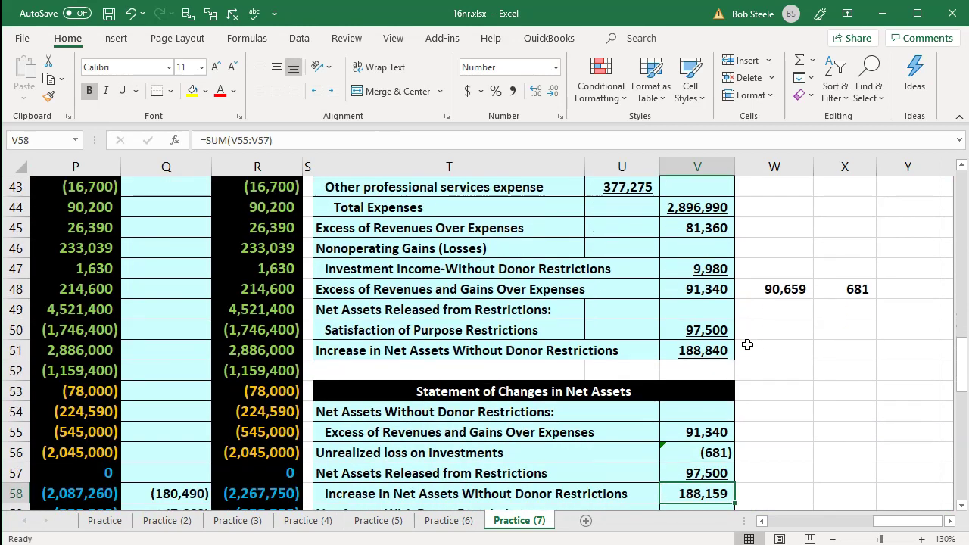
{"action": "key", "text": "Down"}
{"action": "key", "text": "Down"}
{"action": "key", "text": "Down"}
{"action": "key", "text": "Down"}
{"action": "key", "text": "Down"}
{"action": "key", "text": "Down"}
{"action": "key", "text": "Down"}
{"action": "key", "text": "Down"}
{"action": "key", "text": "Down"}
{"action": "key", "text": "Down"}
{"action": "key", "text": "Down"}
{"action": "key", "text": "Down"}
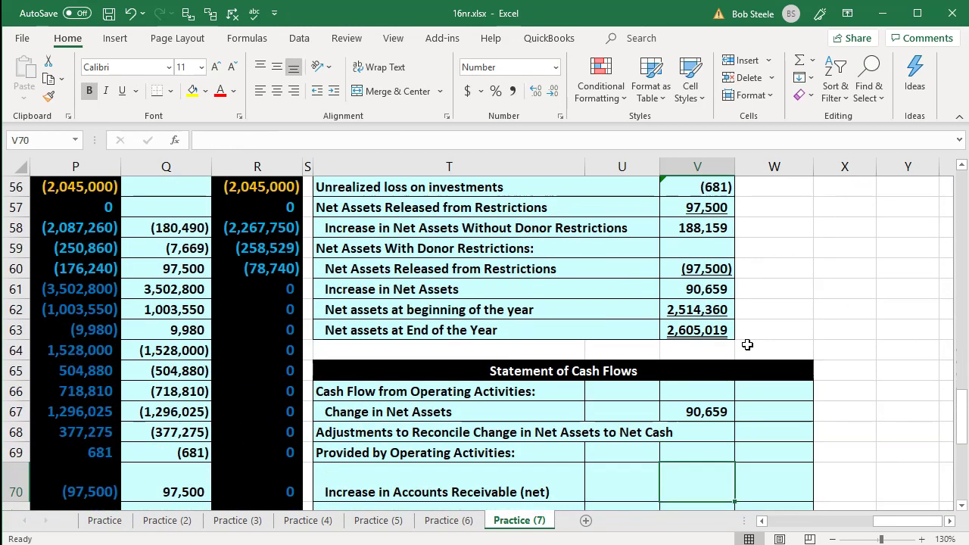
{"action": "key", "text": "Down"}
{"action": "key", "text": "Down"}
{"action": "key", "text": "Up"}
{"action": "key", "text": "Up"}
{"action": "key", "text": "Up"}
{"action": "key", "text": "Up"}
{"action": "key", "text": "Left"}
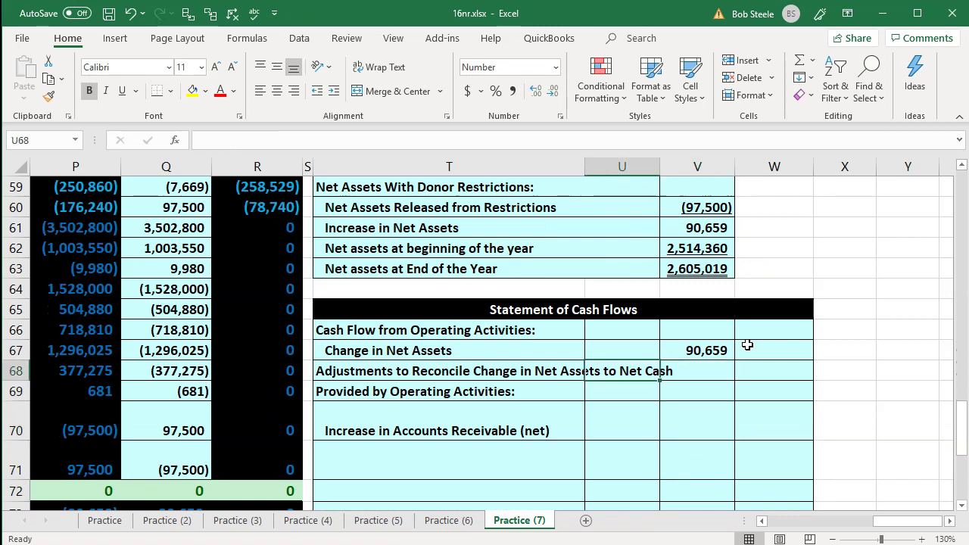
{"action": "key", "text": "Down"}
{"action": "key", "text": "Down"}
{"action": "key", "text": "Right"}
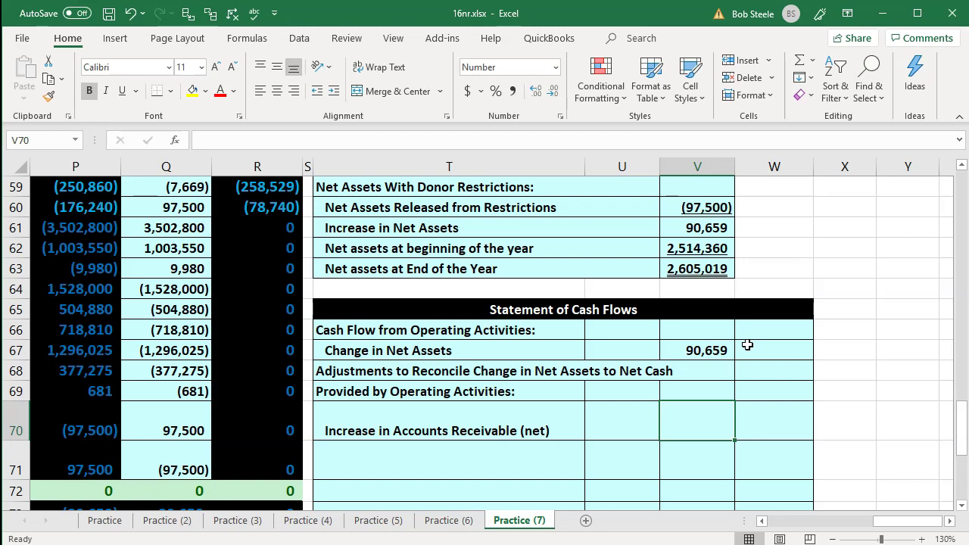
{"action": "type", "text": "=sum("}
{"action": "key", "text": "Left"}
{"action": "key", "text": "Left"}
{"action": "key", "text": "Left"}
{"action": "key", "text": "Left"}
{"action": "key", "text": "Up"}
{"action": "key", "text": "Up"}
{"action": "key", "text": "Up"}
{"action": "key", "text": "Up"}
{"action": "key", "text": "Up"}
{"action": "key", "text": "Up"}
{"action": "key", "text": "Up"}
{"action": "key", "text": "Up"}
{"action": "key", "text": "Up"}
{"action": "key", "text": "Up"}
{"action": "key", "text": "Up"}
{"action": "key", "text": "Up"}
{"action": "key", "text": "Up"}
{"action": "key", "text": "Up"}
{"action": "key", "text": "Up"}
{"action": "key", "text": "Up"}
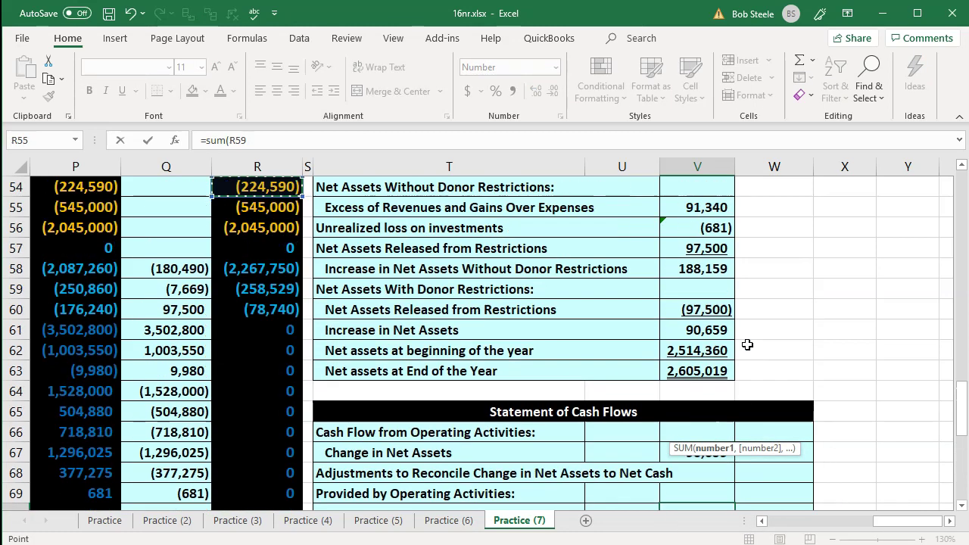
{"action": "key", "text": "Up"}
{"action": "key", "text": "Up"}
{"action": "key", "text": "Up"}
{"action": "key", "text": "Up"}
{"action": "key", "text": "Up"}
{"action": "key", "text": "Up"}
{"action": "key", "text": "Up"}
{"action": "key", "text": "Up"}
{"action": "key", "text": "Up"}
{"action": "key", "text": "Up"}
{"action": "key", "text": "Up"}
{"action": "key", "text": "Up"}
{"action": "key", "text": "Up"}
{"action": "key", "text": "Up"}
{"action": "key", "text": "Up"}
{"action": "key", "text": "Up"}
{"action": "key", "text": "Up"}
{"action": "key", "text": "Up"}
{"action": "key", "text": "Up"}
{"action": "key", "text": "Up"}
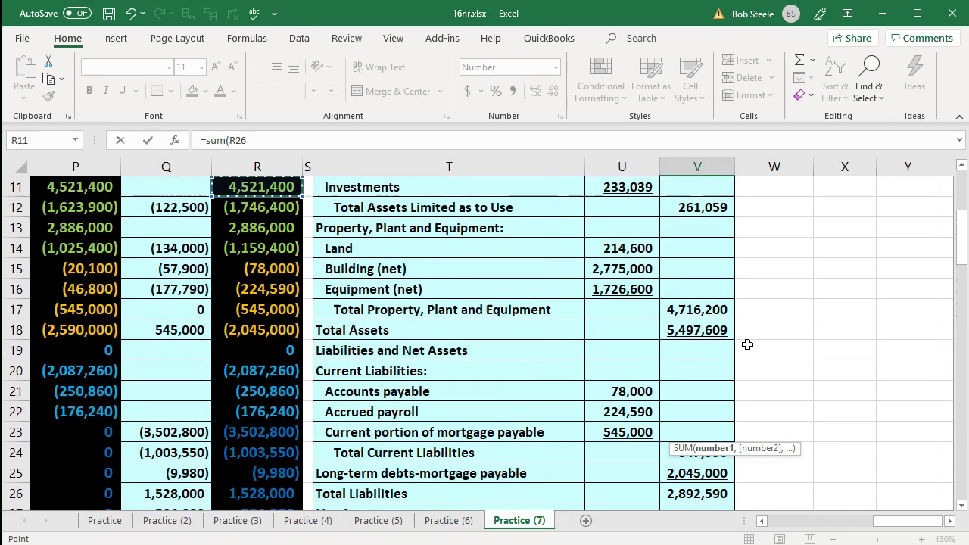
{"action": "key", "text": "Up"}
{"action": "key", "text": "Up"}
{"action": "key", "text": "Up"}
{"action": "key", "text": "Up"}
{"action": "key", "text": "Up"}
{"action": "key", "text": "Up"}
{"action": "key", "text": "Up"}
{"action": "key", "text": "Up"}
{"action": "key", "text": "Up"}
{"action": "key", "text": "Up"}
{"action": "key", "text": "Left"}
{"action": "key", "text": "Left"}
{"action": "key", "text": "Left"}
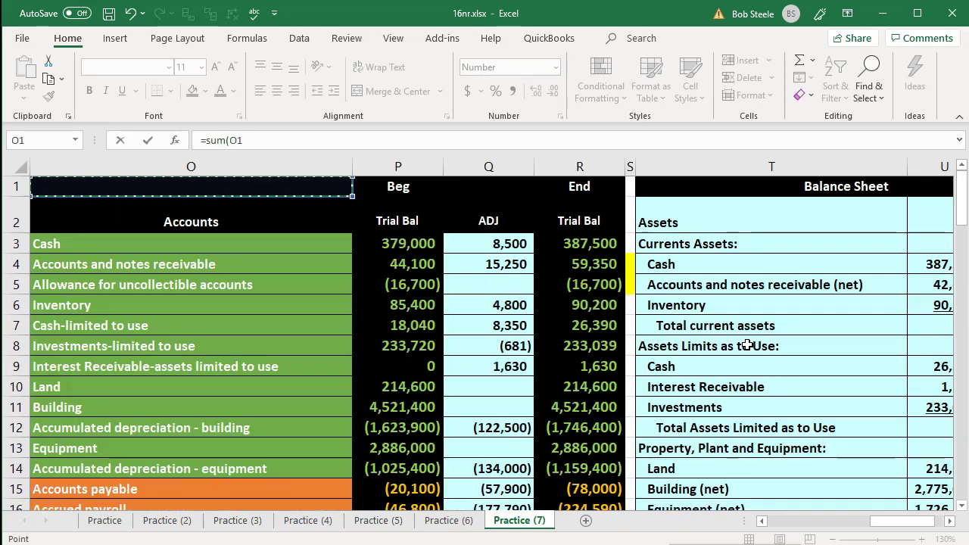
{"action": "key", "text": "Right"}
{"action": "key", "text": "Down"}
{"action": "key", "text": "Down"}
{"action": "key", "text": "Down"}
{"action": "key", "text": "Down"}
{"action": "key", "text": "Down"}
{"action": "key", "text": "Right"}
{"action": "key", "text": "Up"}
{"action": "key", "text": "Up"}
{"action": "key", "text": "Right"}
{"action": "key", "text": "shift+Down"}
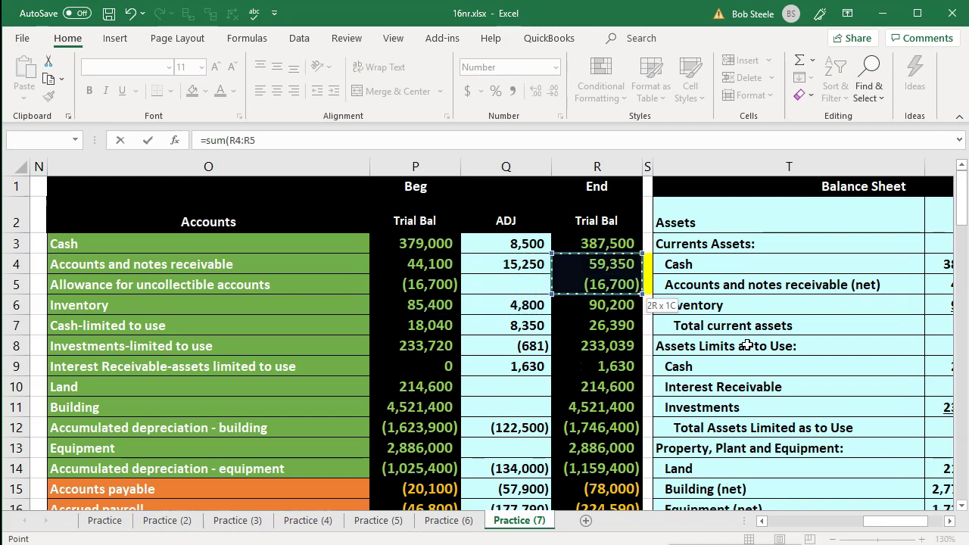
{"action": "left_click", "coordinate": [311, 136]}
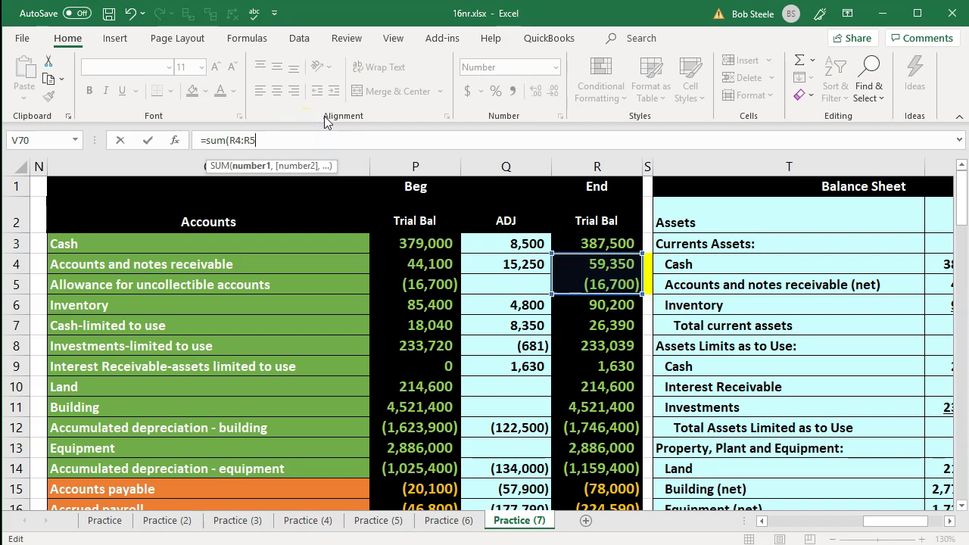
{"action": "type", "text": ")"}
{"action": "left_click", "coordinate": [255, 153]}
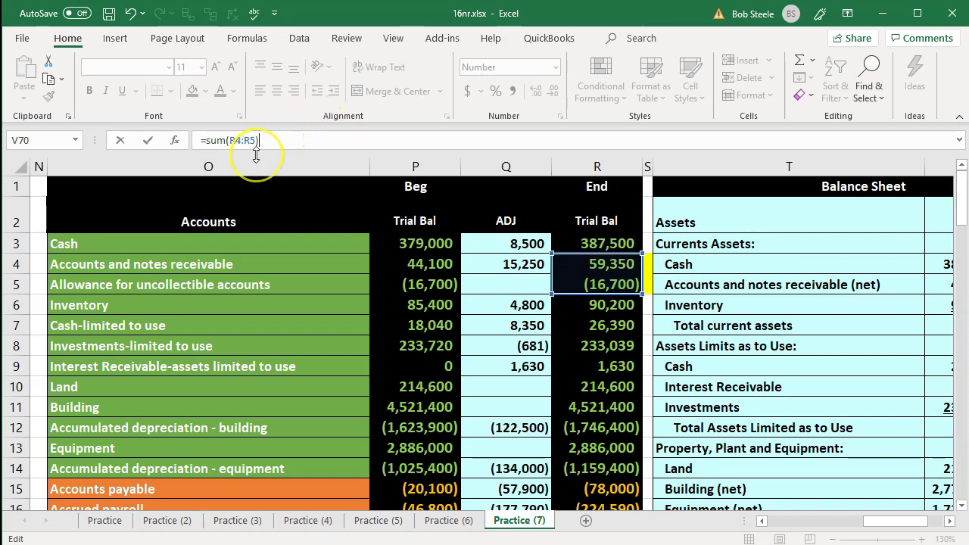
Complete the V70 formula by subtracting the sum of the beginning receivable and allowance balances P4:P5
{"action": "left_click", "coordinate": [283, 157]}
{"action": "type", "text": "-sum"}
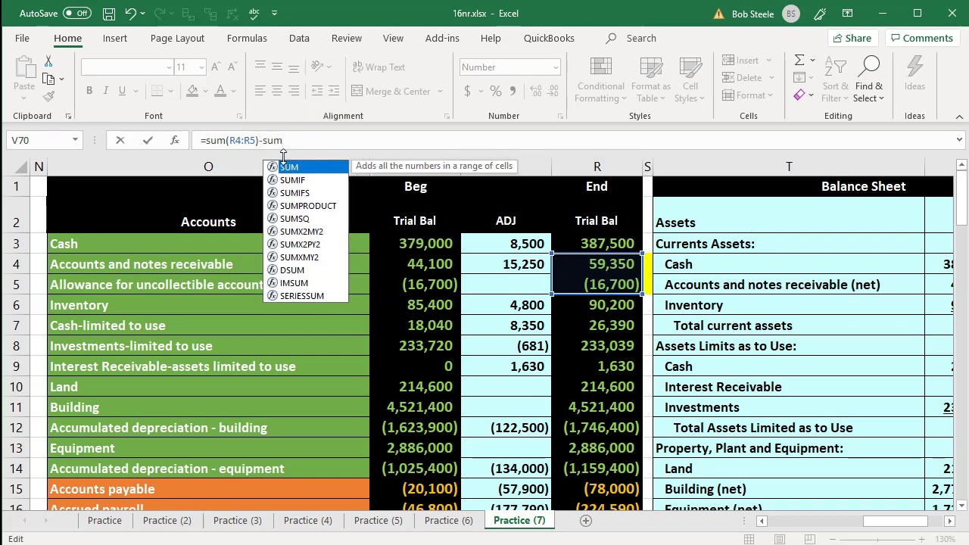
{"action": "type", "text": "("}
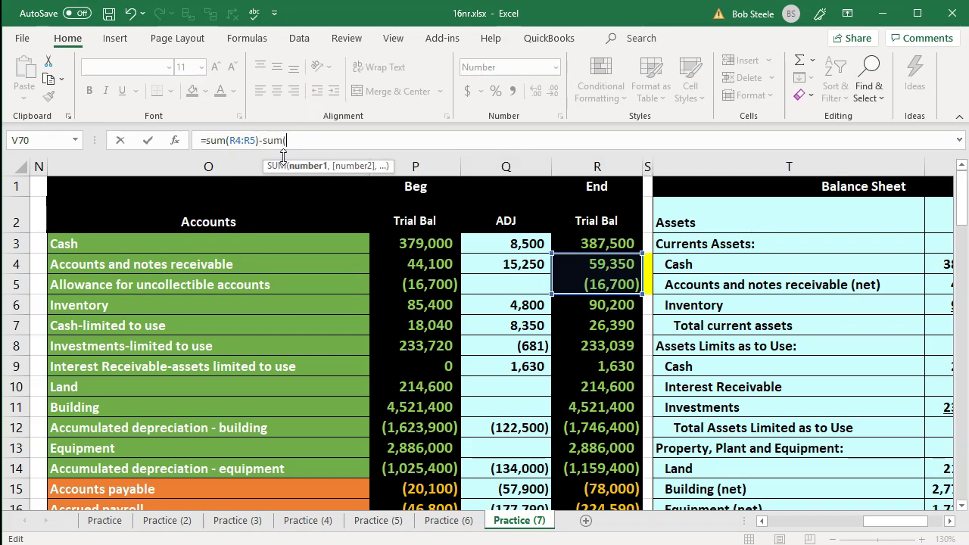
{"action": "left_click", "coordinate": [418, 266]}
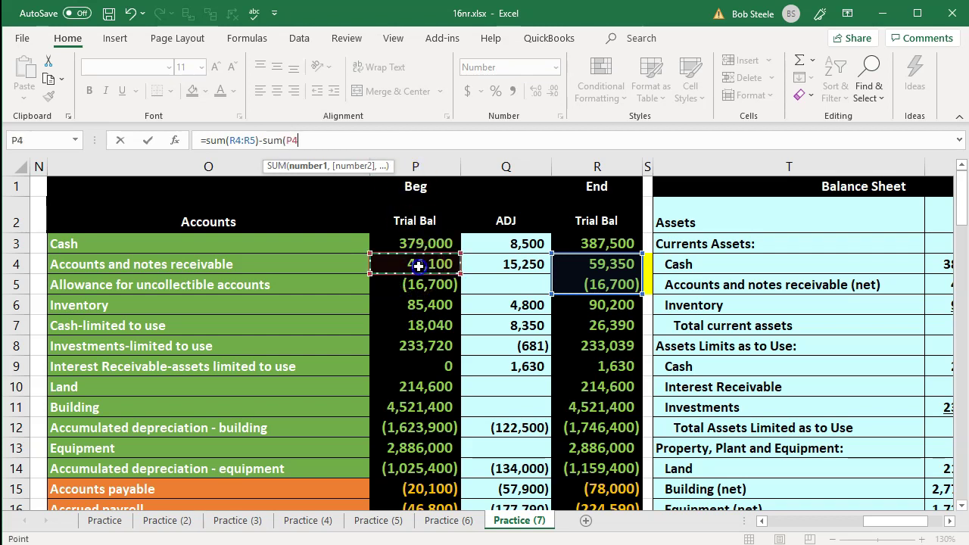
{"action": "left_click_drag", "start_coordinate": [418, 266], "coordinate": [421, 284]}
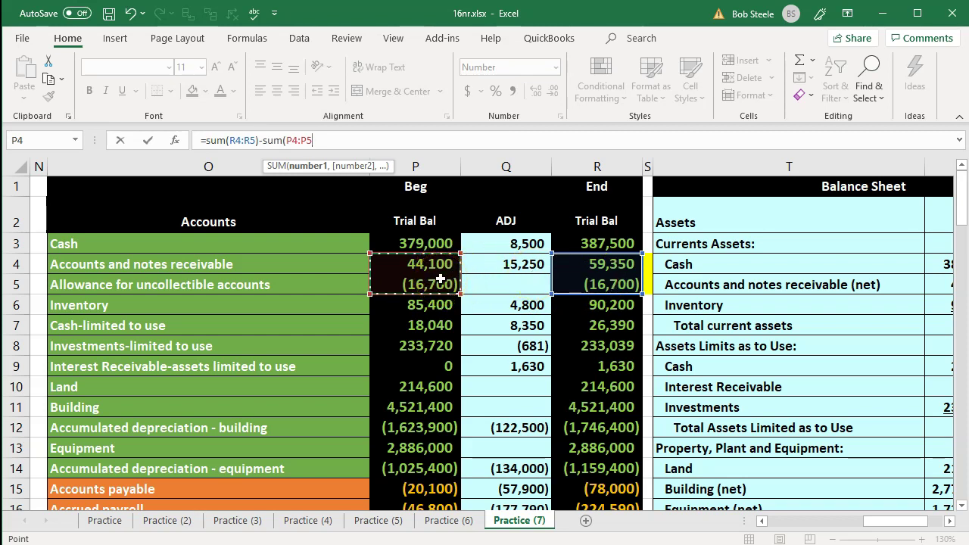
{"action": "type", "text": ")"}
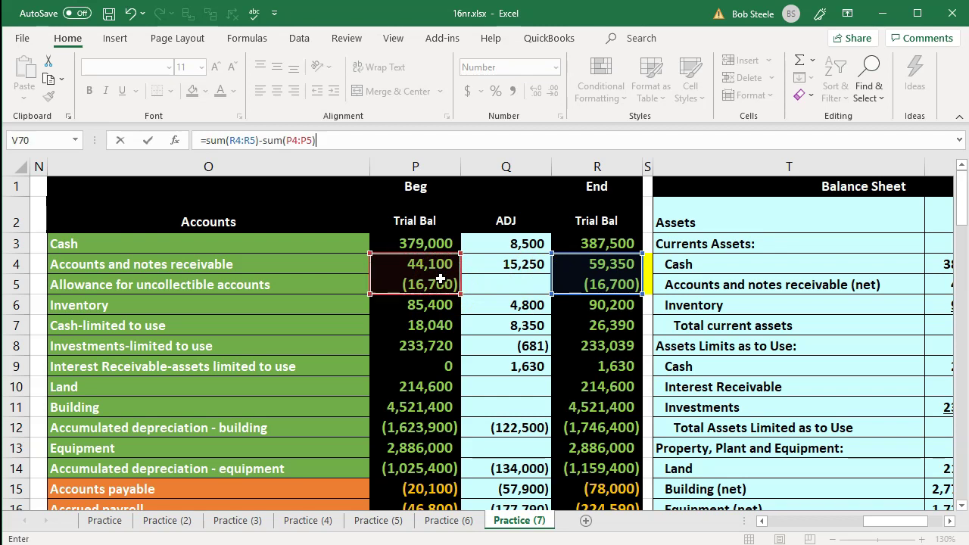
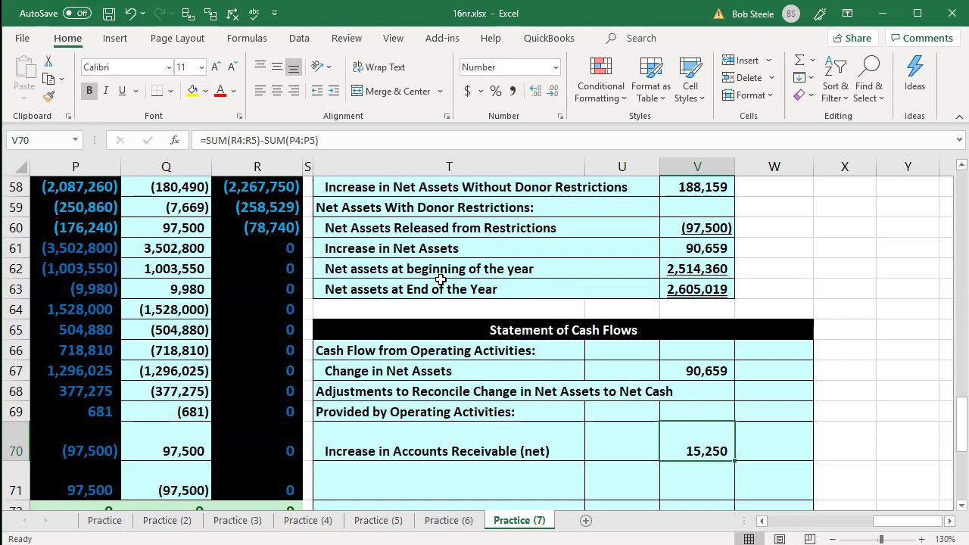
Negate the V70 accounts receivable formula so it reads =-(SUM(R4:R5)-SUM(P4:P5))
{"action": "double_click", "coordinate": [689, 447]}
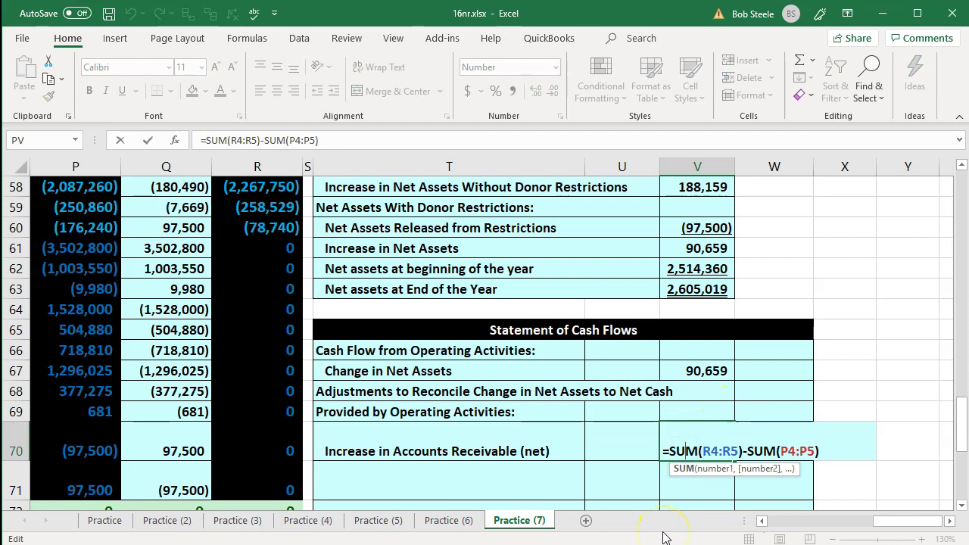
{"action": "key", "text": "Left"}
{"action": "key", "text": "Left"}
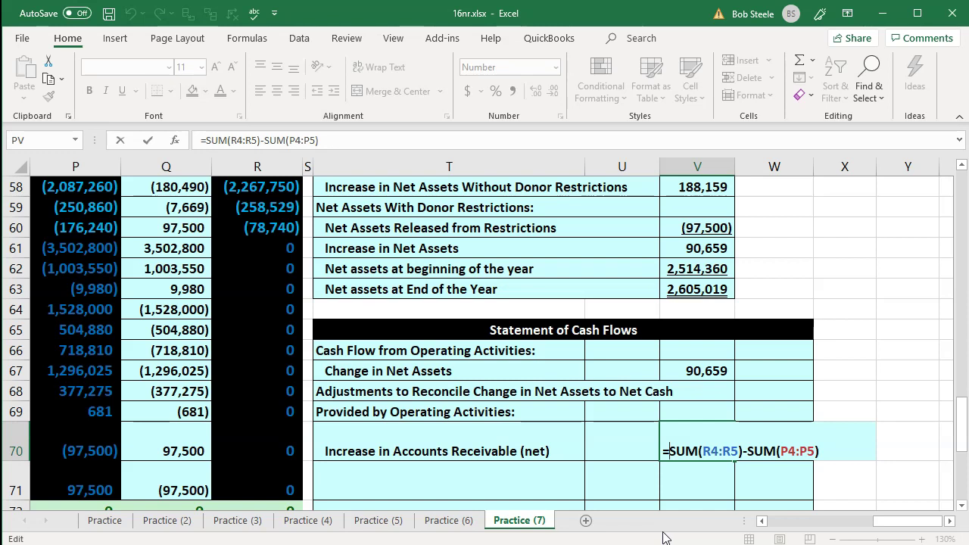
{"action": "type", "text": "-("}
{"action": "key", "text": "Right"}
{"action": "key", "text": "Right"}
{"action": "key", "text": "Right"}
{"action": "key", "text": "Right"}
{"action": "key", "text": "Right"}
{"action": "key", "text": "Right"}
{"action": "key", "text": "Right"}
{"action": "key", "text": "Right"}
{"action": "key", "text": "Right"}
{"action": "key", "text": "Right"}
{"action": "key", "text": "Right"}
{"action": "key", "text": "Right"}
{"action": "key", "text": "Right"}
{"action": "key", "text": "Right"}
{"action": "key", "text": "Right"}
{"action": "key", "text": "Right"}
{"action": "key", "text": "Right"}
{"action": "key", "text": "Right"}
{"action": "key", "text": "Right"}
{"action": "key", "text": "Right"}
{"action": "key", "text": "Right"}
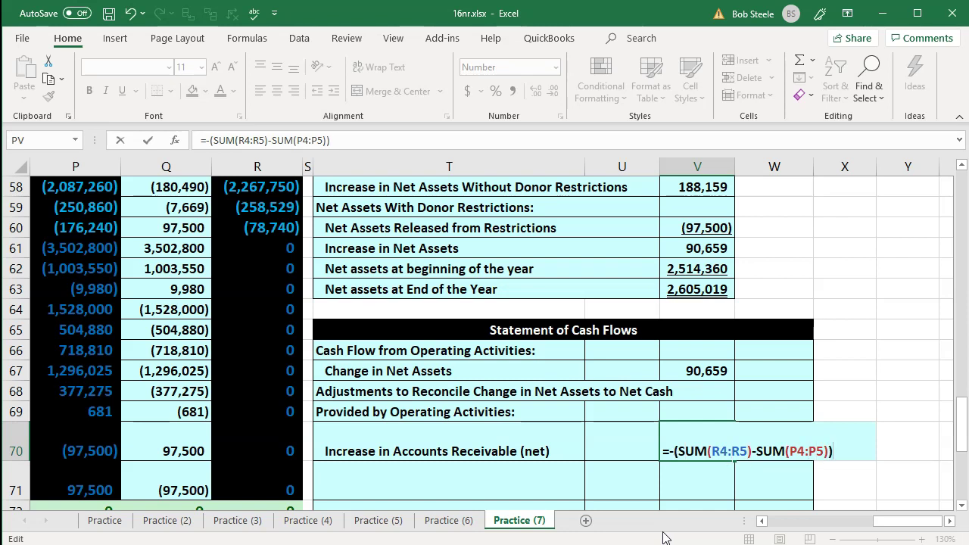
{"action": "key", "text": "Return"}
Enter the label "Increase in Interest Receivable" in T71, below the accounts receivable adjustment
{"action": "key", "text": "Left"}
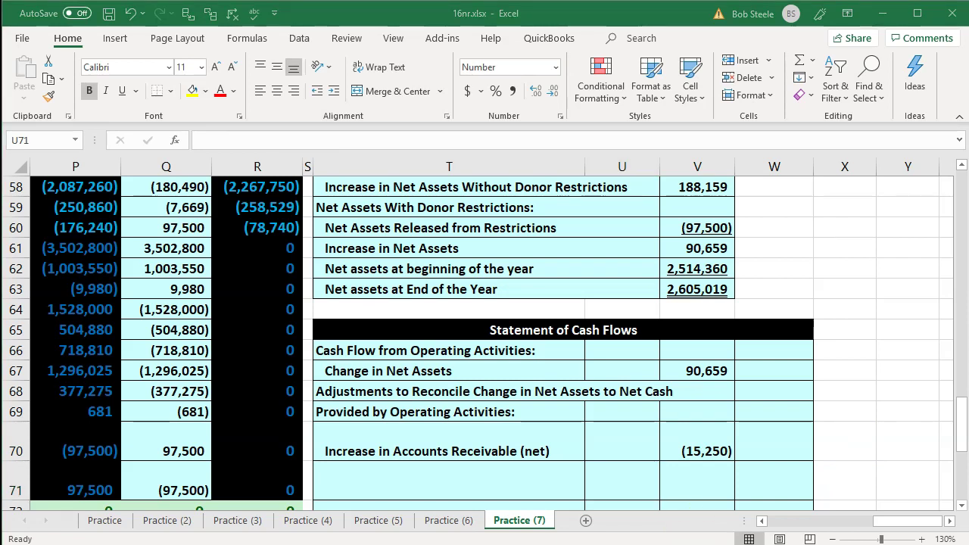
{"action": "left_click", "coordinate": [457, 469]}
{"action": "type", "text": "Increase in Interest Receivable"}
Find the interest receivable account in the first trial balance and fill marker cell S9 beside it yellow
{"action": "scroll", "coordinate": [460, 457], "scroll_direction": "down", "scroll_amount": 1}
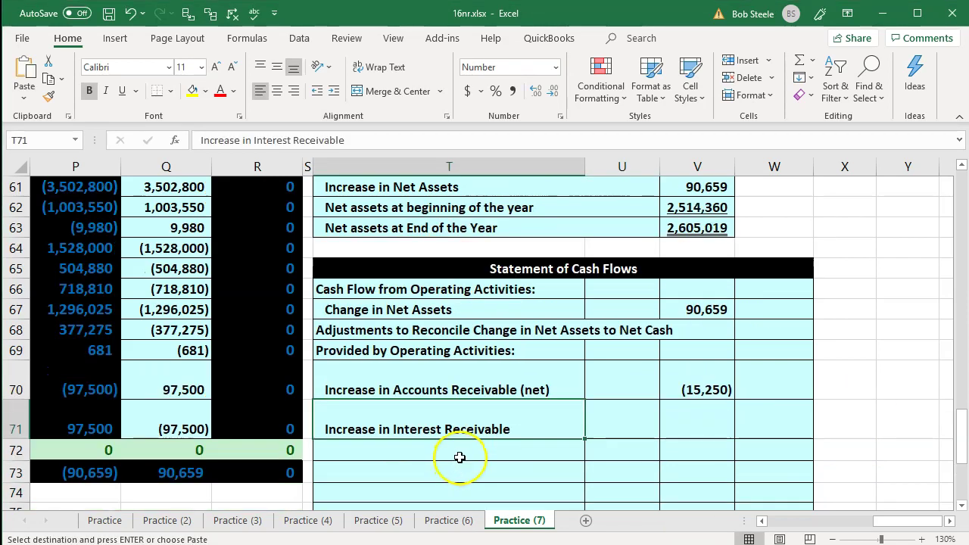
{"action": "scroll", "coordinate": [389, 359], "scroll_direction": "up", "scroll_amount": 20}
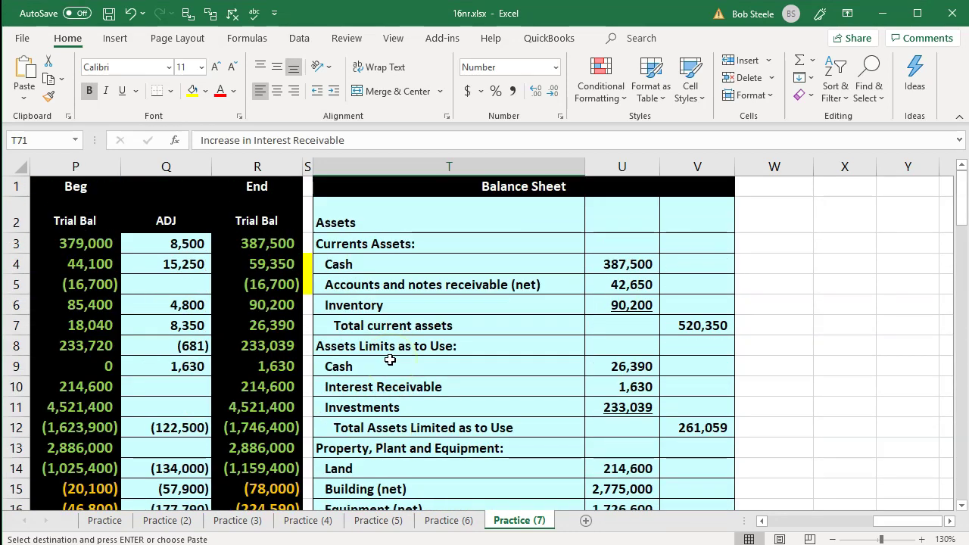
{"action": "left_click", "coordinate": [278, 305]}
{"action": "key", "text": "Left"}
{"action": "key", "text": "Left"}
{"action": "key", "text": "Left"}
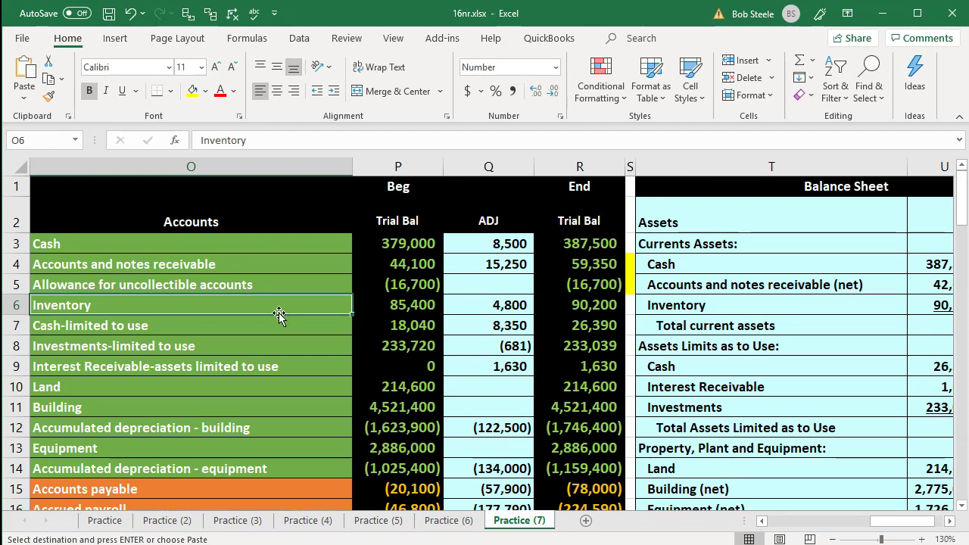
{"action": "key", "text": "Down"}
{"action": "key", "text": "Down"}
{"action": "key", "text": "Down"}
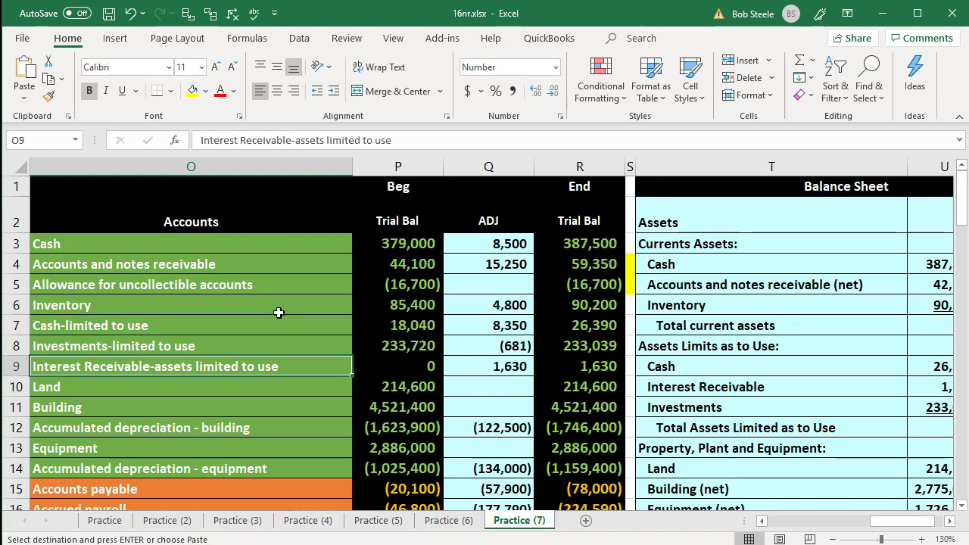
{"action": "key", "text": "Right"}
{"action": "key", "text": "Right"}
{"action": "key", "text": "Right"}
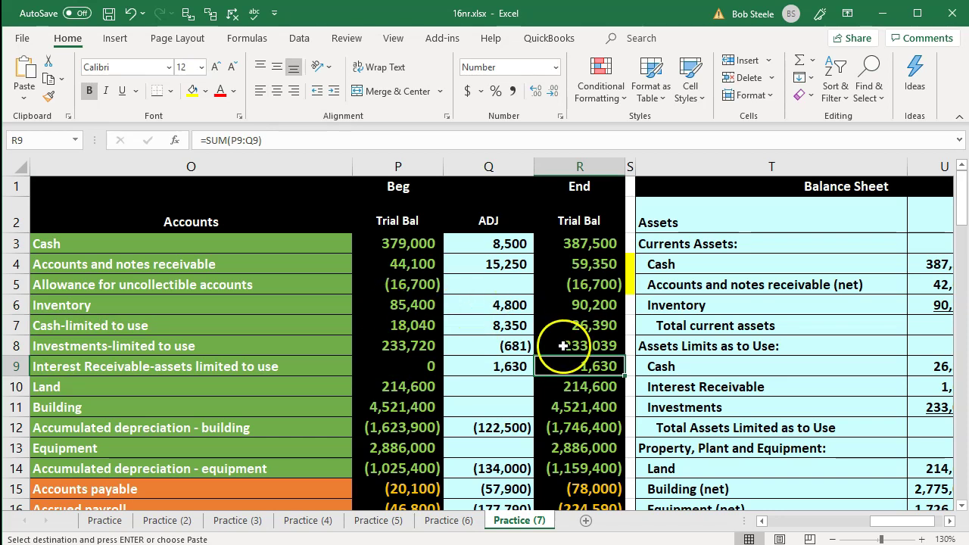
{"action": "left_click", "coordinate": [632, 366]}
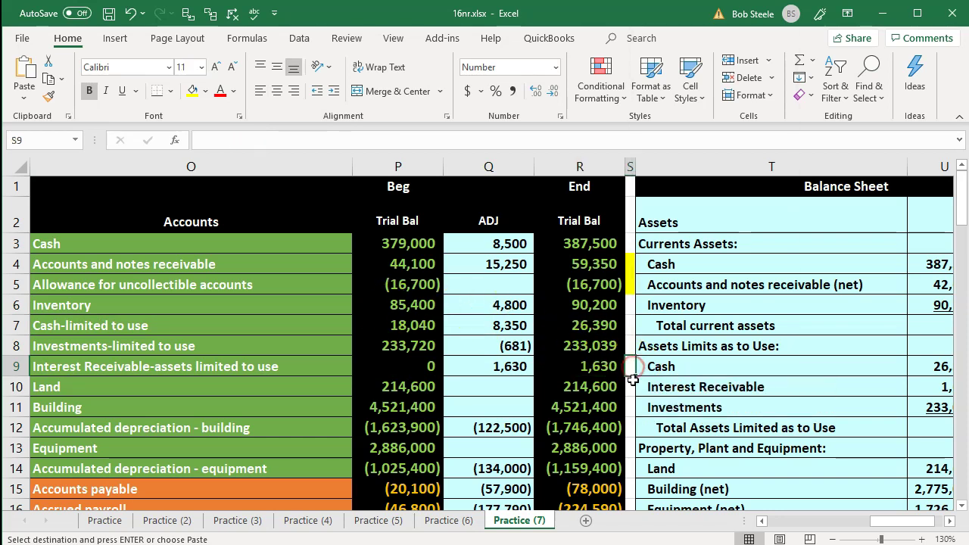
{"action": "right_click", "coordinate": [632, 367]}
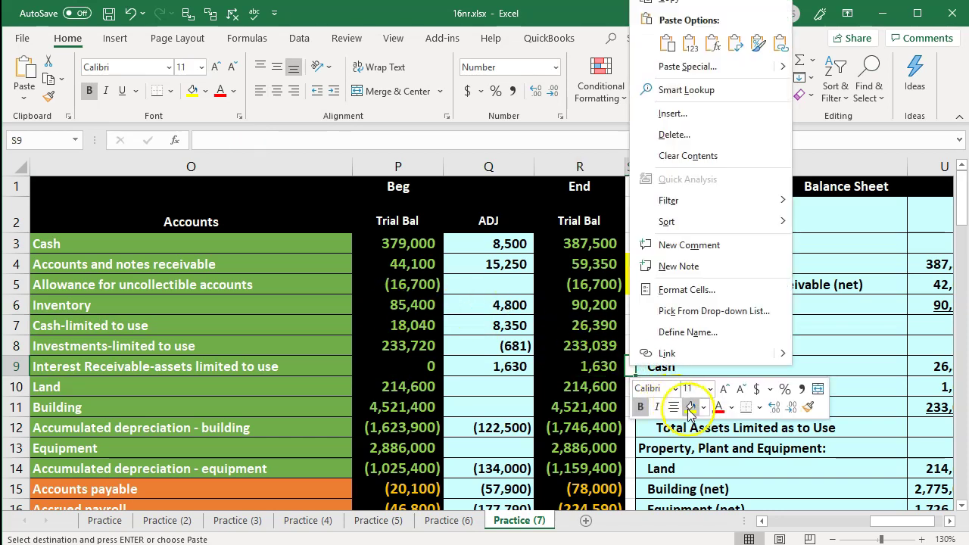
{"action": "key", "text": "Escape"}
{"action": "key", "text": "Escape"}
Enter the formula -R9 in V71 to bring in the negated ending interest receivable balance from the first trial balance
{"action": "left_click", "coordinate": [574, 365]}
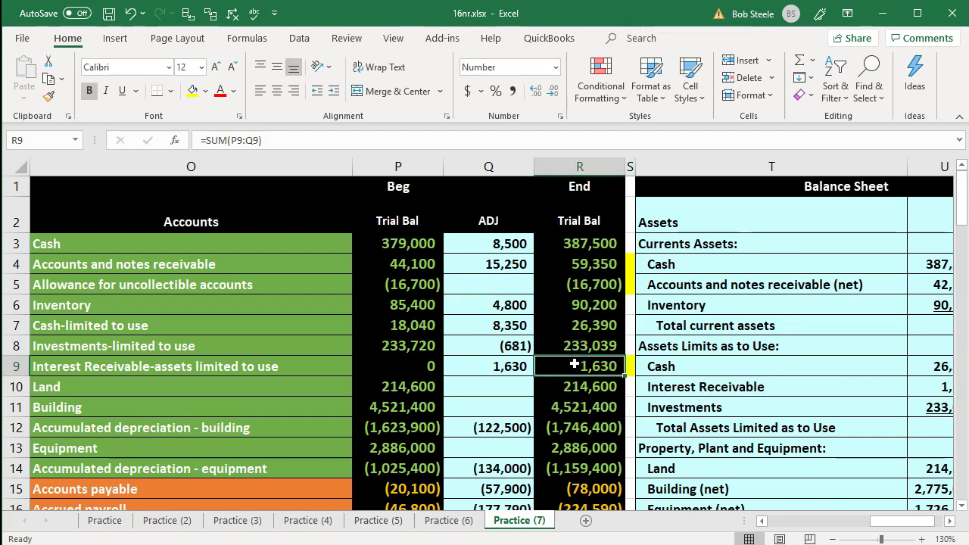
{"action": "key", "text": "Right"}
{"action": "key", "text": "Right"}
{"action": "key", "text": "Right"}
{"action": "key", "text": "Right"}
{"action": "key", "text": "Down"}
{"action": "key", "text": "Down"}
{"action": "key", "text": "Down"}
{"action": "key", "text": "Down"}
{"action": "key", "text": "Down"}
{"action": "key", "text": "Down"}
{"action": "key", "text": "Down"}
{"action": "key", "text": "Down"}
{"action": "key", "text": "Down"}
{"action": "key", "text": "Down"}
{"action": "key", "text": "Down"}
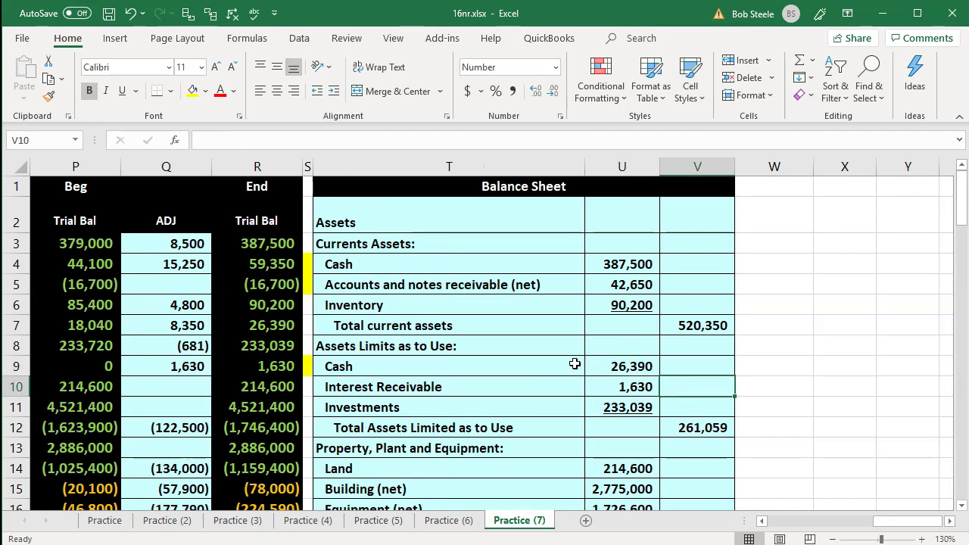
{"action": "key", "text": "Down"}
{"action": "key", "text": "Down"}
{"action": "key", "text": "Down"}
{"action": "key", "text": "Down"}
{"action": "key", "text": "Down"}
{"action": "key", "text": "Down"}
{"action": "key", "text": "Down"}
{"action": "key", "text": "Down"}
{"action": "key", "text": "Down"}
{"action": "key", "text": "Down"}
{"action": "key", "text": "Down"}
{"action": "key", "text": "Down"}
{"action": "key", "text": "Down"}
{"action": "key", "text": "Down"}
{"action": "key", "text": "Down"}
{"action": "key", "text": "Down"}
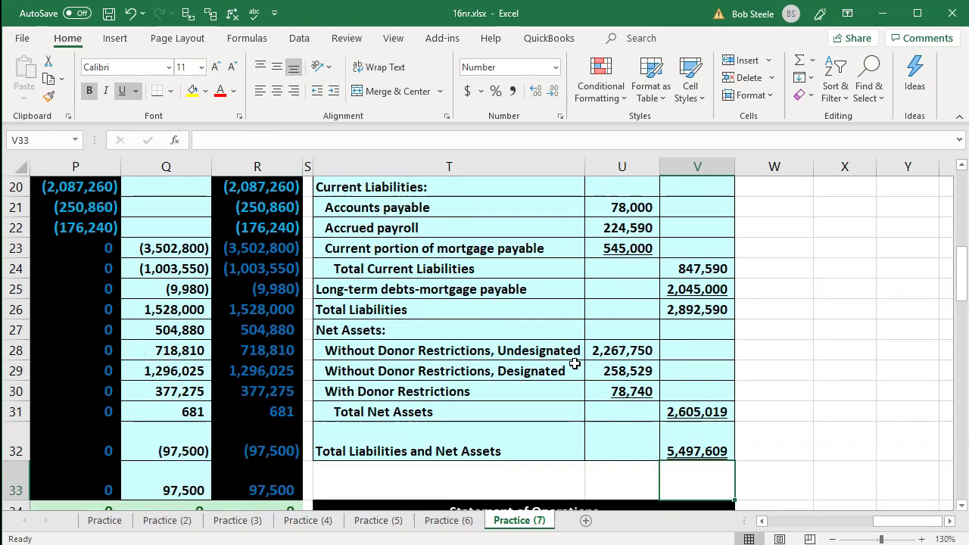
{"action": "key", "text": "Down"}
{"action": "key", "text": "Down"}
{"action": "key", "text": "Down"}
{"action": "key", "text": "Down"}
{"action": "key", "text": "Down"}
{"action": "key", "text": "Down"}
{"action": "key", "text": "Down"}
{"action": "key", "text": "Down"}
{"action": "key", "text": "Down"}
{"action": "key", "text": "Down"}
{"action": "key", "text": "Down"}
{"action": "key", "text": "Down"}
{"action": "key", "text": "Down"}
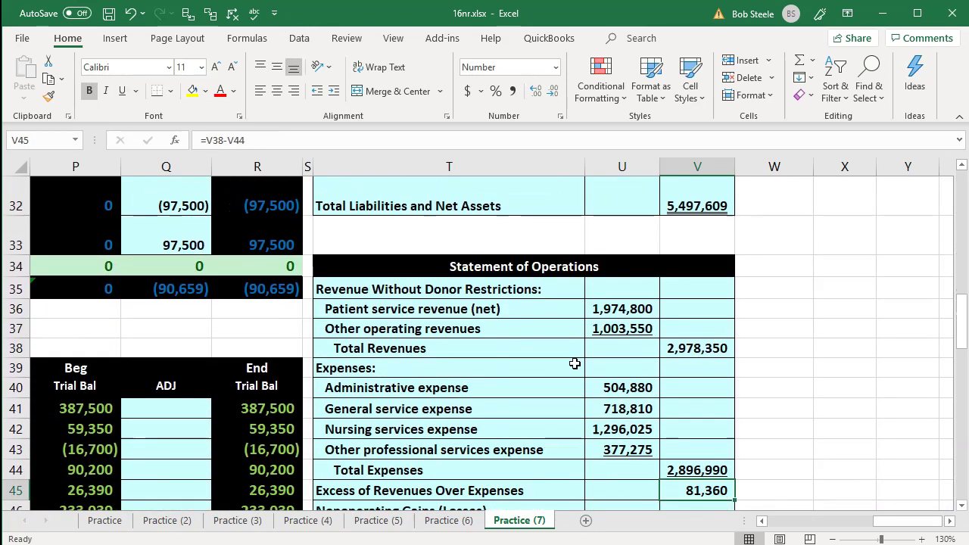
{"action": "key", "text": "Down"}
{"action": "key", "text": "Down"}
{"action": "key", "text": "Down"}
{"action": "key", "text": "Down"}
{"action": "key", "text": "Down"}
{"action": "key", "text": "Down"}
{"action": "key", "text": "Down"}
{"action": "key", "text": "Down"}
{"action": "key", "text": "Down"}
{"action": "key", "text": "Down"}
{"action": "key", "text": "Down"}
{"action": "key", "text": "Down"}
{"action": "key", "text": "Down"}
{"action": "key", "text": "Down"}
{"action": "key", "text": "Down"}
{"action": "key", "text": "Down"}
{"action": "key", "text": "Down"}
{"action": "key", "text": "Down"}
{"action": "key", "text": "Down"}
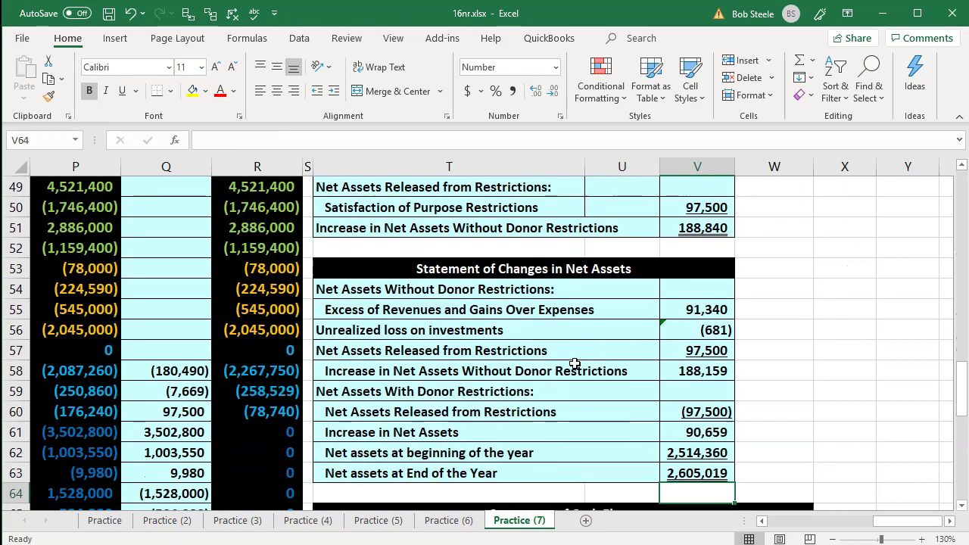
{"action": "key", "text": "Down"}
{"action": "key", "text": "Down"}
{"action": "key", "text": "Down"}
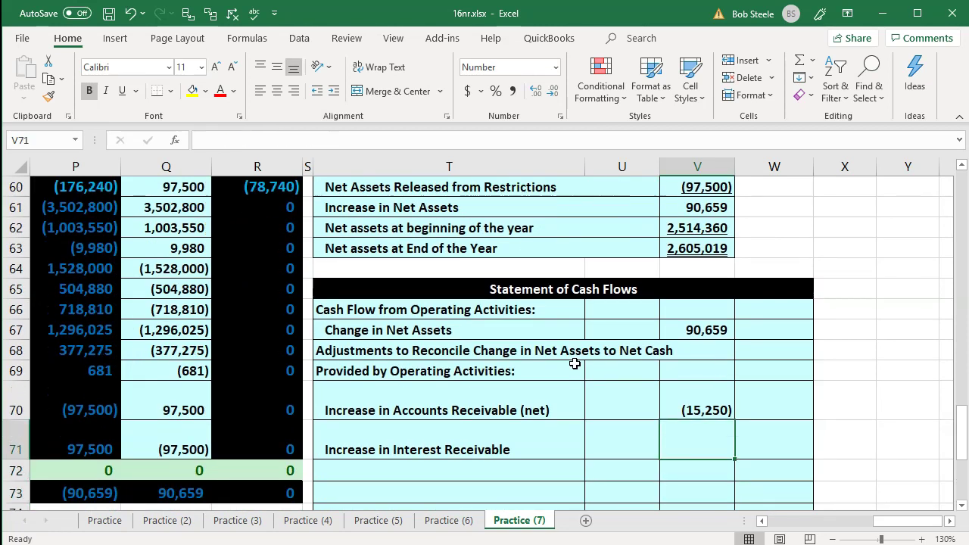
{"action": "type", "text": "-"}
{"action": "key", "text": "Left"}
{"action": "key", "text": "Left"}
{"action": "key", "text": "Left"}
{"action": "key", "text": "Left"}
{"action": "key", "text": "Left"}
{"action": "key", "text": "Left"}
{"action": "key", "text": "Left"}
{"action": "key", "text": "Left"}
{"action": "key", "text": "Up"}
{"action": "key", "text": "Up"}
{"action": "key", "text": "Up"}
{"action": "key", "text": "Up"}
{"action": "key", "text": "Up"}
{"action": "key", "text": "Up"}
{"action": "key", "text": "Up"}
{"action": "key", "text": "Up"}
{"action": "key", "text": "Up"}
{"action": "key", "text": "Up"}
{"action": "key", "text": "Up"}
{"action": "key", "text": "Up"}
{"action": "key", "text": "Up"}
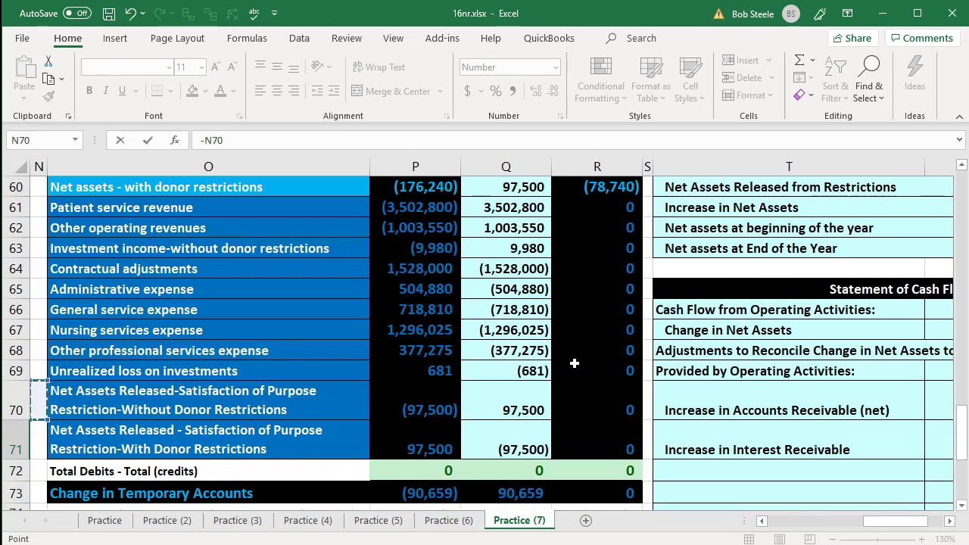
{"action": "key", "text": "Up"}
{"action": "key", "text": "Up"}
{"action": "key", "text": "Up"}
{"action": "key", "text": "Up"}
{"action": "key", "text": "Up"}
{"action": "key", "text": "Up"}
{"action": "key", "text": "Up"}
{"action": "key", "text": "Up"}
{"action": "key", "text": "Up"}
{"action": "key", "text": "Up"}
{"action": "key", "text": "Up"}
{"action": "key", "text": "Up"}
{"action": "key", "text": "Up"}
{"action": "key", "text": "Up"}
{"action": "key", "text": "Up"}
{"action": "key", "text": "Up"}
{"action": "key", "text": "Up"}
{"action": "key", "text": "Up"}
{"action": "key", "text": "Up"}
{"action": "key", "text": "Up"}
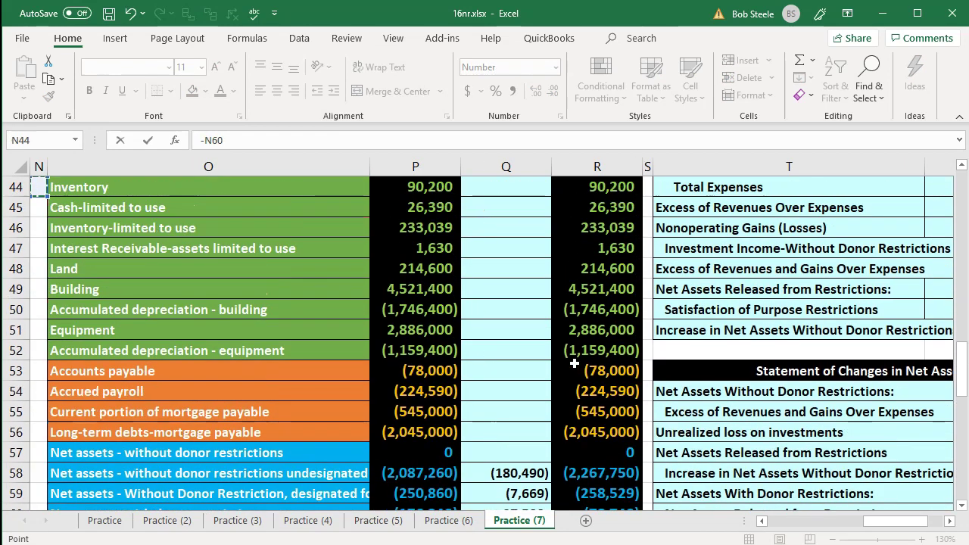
{"action": "key", "text": "Up"}
{"action": "key", "text": "Up"}
{"action": "key", "text": "Up"}
{"action": "key", "text": "Up"}
{"action": "key", "text": "Up"}
{"action": "key", "text": "Up"}
{"action": "key", "text": "Up"}
{"action": "key", "text": "Up"}
{"action": "key", "text": "Up"}
{"action": "key", "text": "Up"}
{"action": "key", "text": "Up"}
{"action": "key", "text": "Up"}
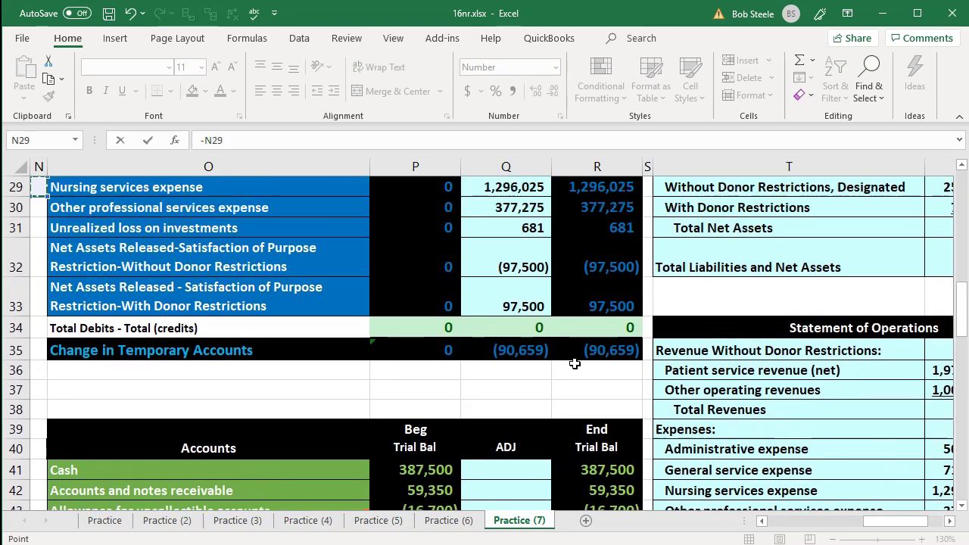
{"action": "key", "text": "Up"}
{"action": "key", "text": "Up"}
{"action": "key", "text": "Up"}
{"action": "key", "text": "Up"}
{"action": "key", "text": "Up"}
{"action": "key", "text": "Up"}
{"action": "key", "text": "Up"}
{"action": "key", "text": "Up"}
{"action": "key", "text": "Up"}
{"action": "key", "text": "Up"}
{"action": "key", "text": "Up"}
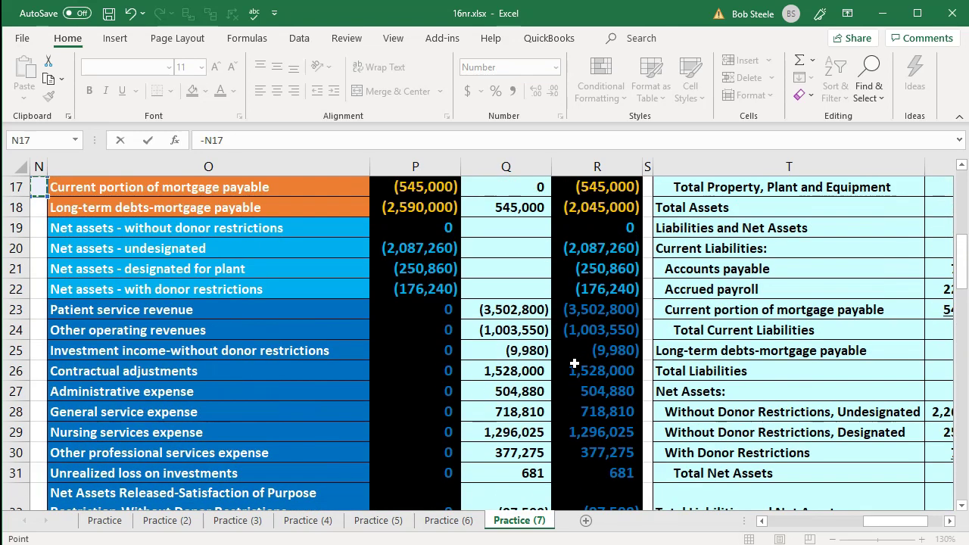
{"action": "key", "text": "Up"}
{"action": "key", "text": "Up"}
{"action": "key", "text": "Up"}
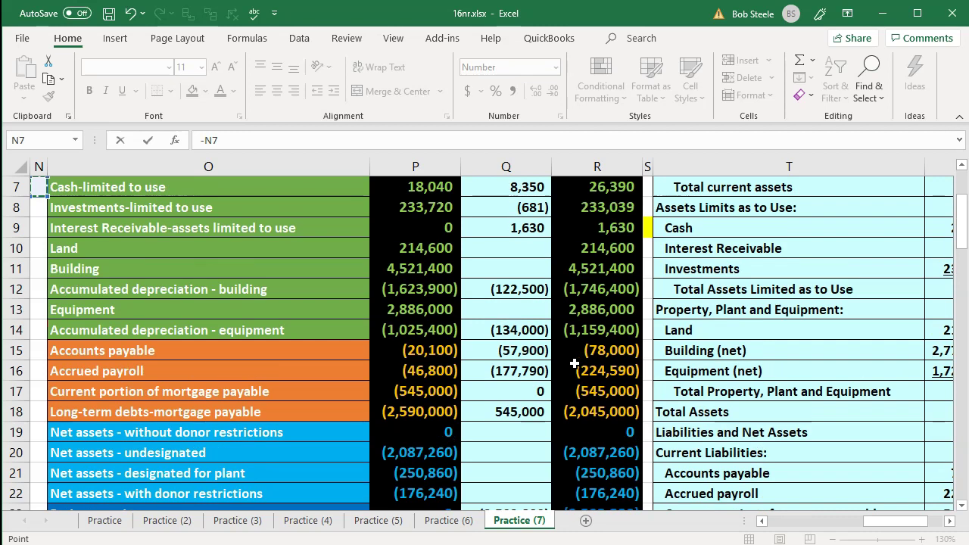
{"action": "key", "text": "Down"}
{"action": "key", "text": "Right"}
{"action": "key", "text": "Right"}
{"action": "key", "text": "Right"}
{"action": "key", "text": "Right"}
{"action": "key", "text": "Up"}
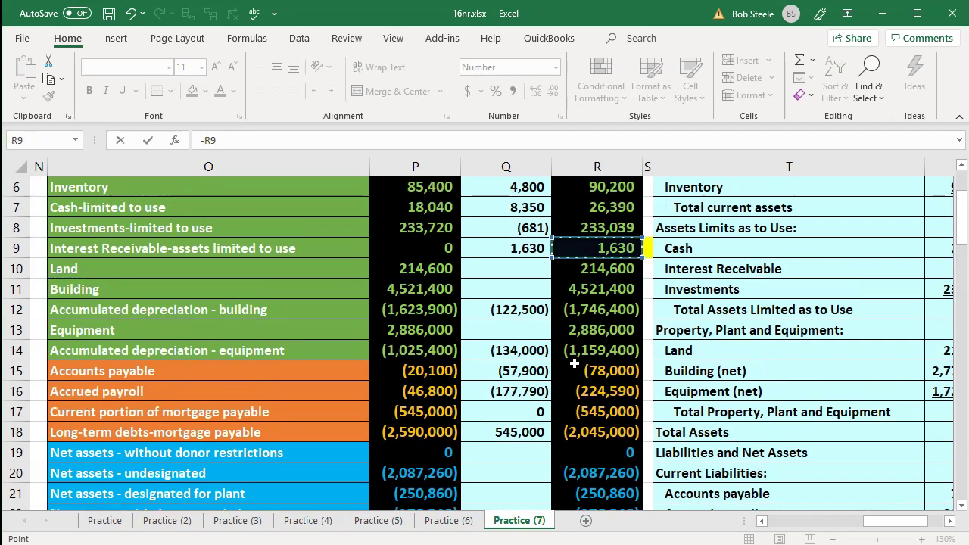
{"action": "key", "text": "Return"}
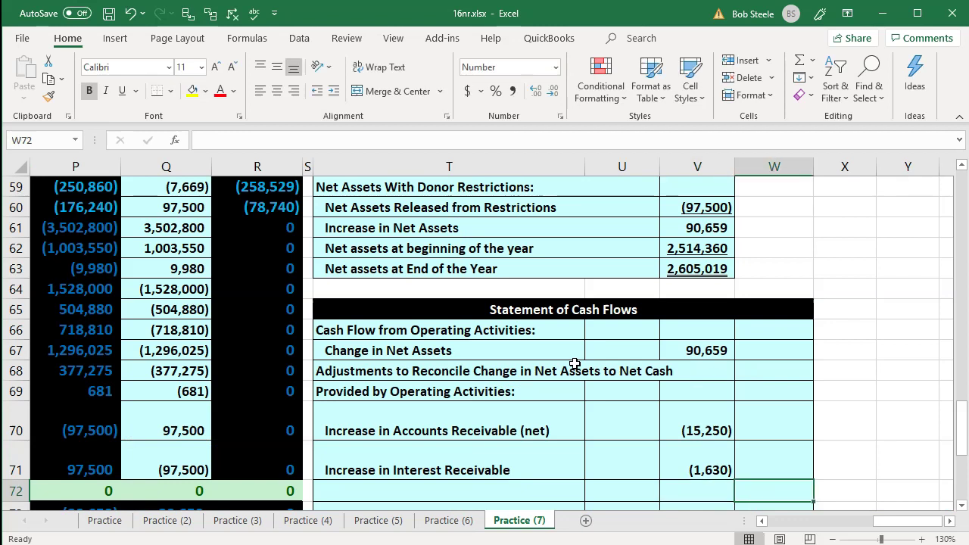
Enter the label "Increase in Inventory" in T72, below the interest receivable adjustment
{"action": "scroll", "coordinate": [575, 364], "scroll_direction": "down", "scroll_amount": 1}
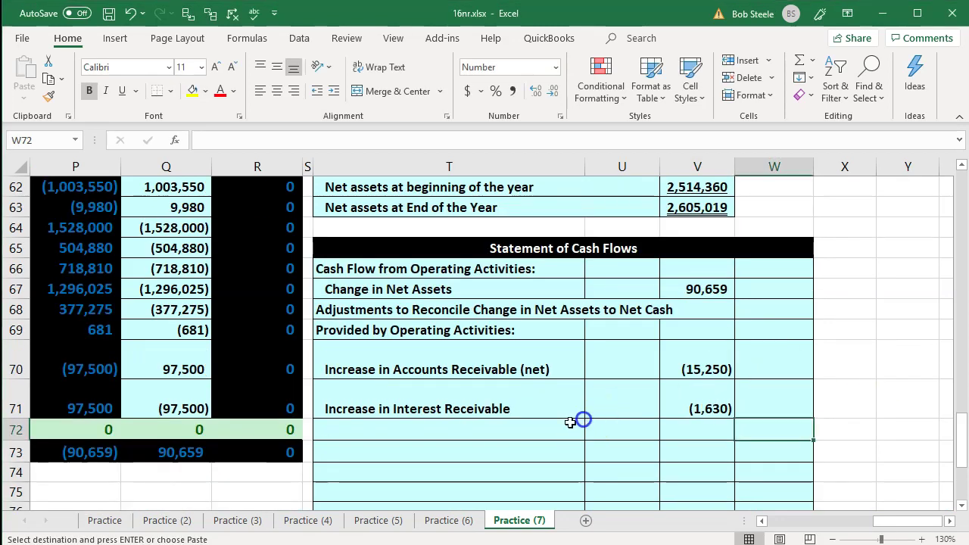
{"action": "left_click", "coordinate": [492, 432]}
{"action": "type", "text": "Increase in Inventory"}
{"action": "key", "text": "Escape"}
Find the inventory account in the first trial balance and fill marker cell S6 beside it yellow
{"action": "key", "text": "Left"}
{"action": "key", "text": "Left"}
{"action": "key", "text": "Left"}
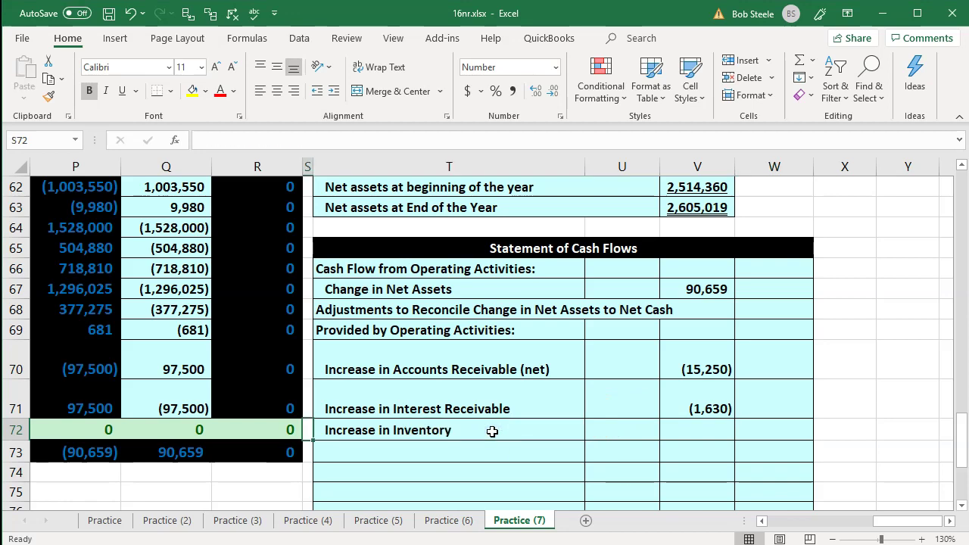
{"action": "scroll", "coordinate": [492, 431], "scroll_direction": "up", "scroll_amount": 7}
{"action": "scroll", "coordinate": [490, 432], "scroll_direction": "up", "scroll_amount": 13}
{"action": "left_click", "coordinate": [279, 345]}
{"action": "key", "text": "Left"}
{"action": "key", "text": "Left"}
{"action": "key", "text": "Left"}
{"action": "key", "text": "Up"}
{"action": "key", "text": "Up"}
{"action": "key", "text": "Up"}
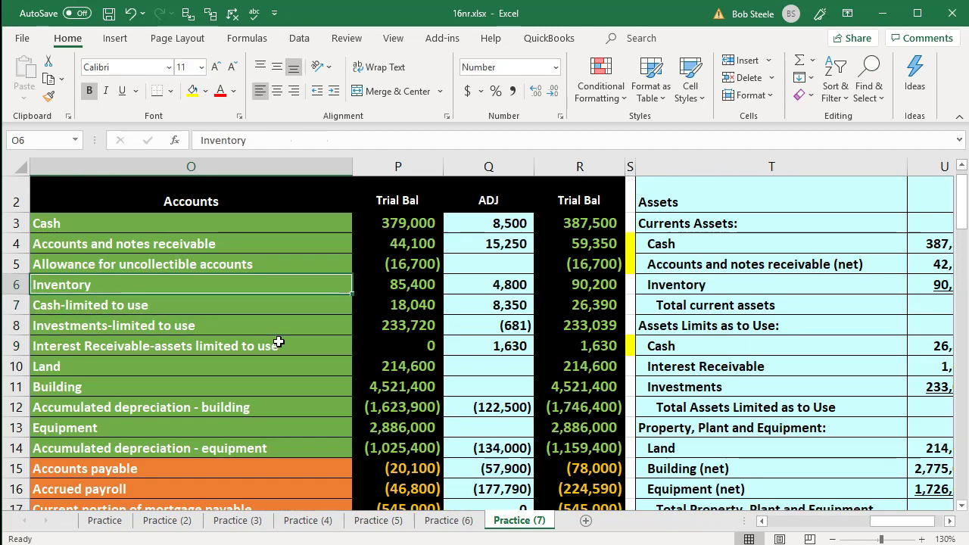
{"action": "key", "text": "Right"}
{"action": "key", "text": "Right"}
{"action": "key", "text": "Right"}
{"action": "key", "text": "Right"}
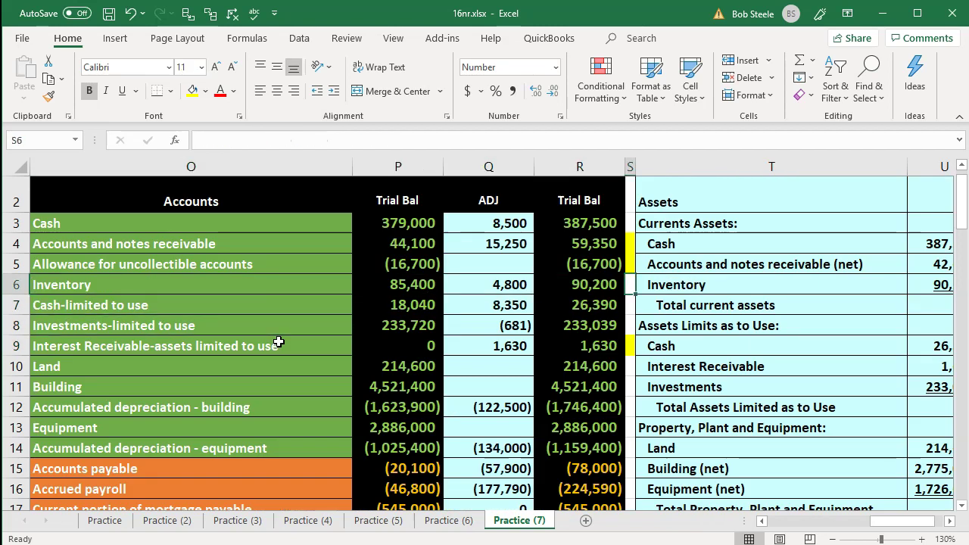
{"action": "right_click", "coordinate": [630, 282]}
{"action": "key", "text": "Escape"}
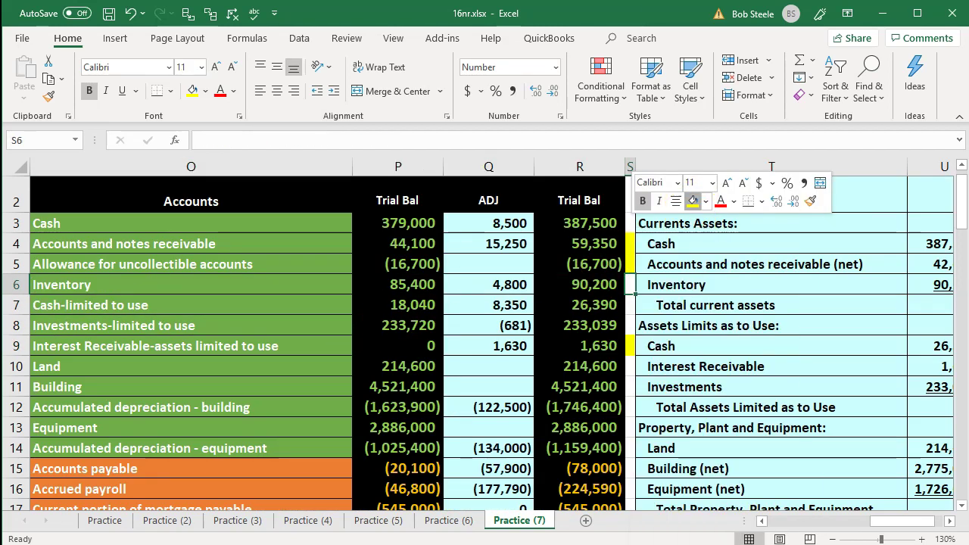
{"action": "left_click", "coordinate": [676, 318]}
Enter the formula =P6-R6 in V72 to subtract ending inventory from beginning inventory in the first trial balance
{"action": "key", "text": "Right"}
{"action": "key", "text": "Right"}
{"action": "key", "text": "Down"}
{"action": "key", "text": "Down"}
{"action": "key", "text": "Down"}
{"action": "key", "text": "Down"}
{"action": "key", "text": "Down"}
{"action": "key", "text": "Down"}
{"action": "key", "text": "Down"}
{"action": "key", "text": "Down"}
{"action": "key", "text": "Down"}
{"action": "key", "text": "Down"}
{"action": "key", "text": "Down"}
{"action": "key", "text": "Down"}
{"action": "key", "text": "Down"}
{"action": "key", "text": "Down"}
{"action": "key", "text": "Down"}
{"action": "key", "text": "Down"}
{"action": "key", "text": "Down"}
{"action": "key", "text": "Down"}
{"action": "key", "text": "Down"}
{"action": "key", "text": "Down"}
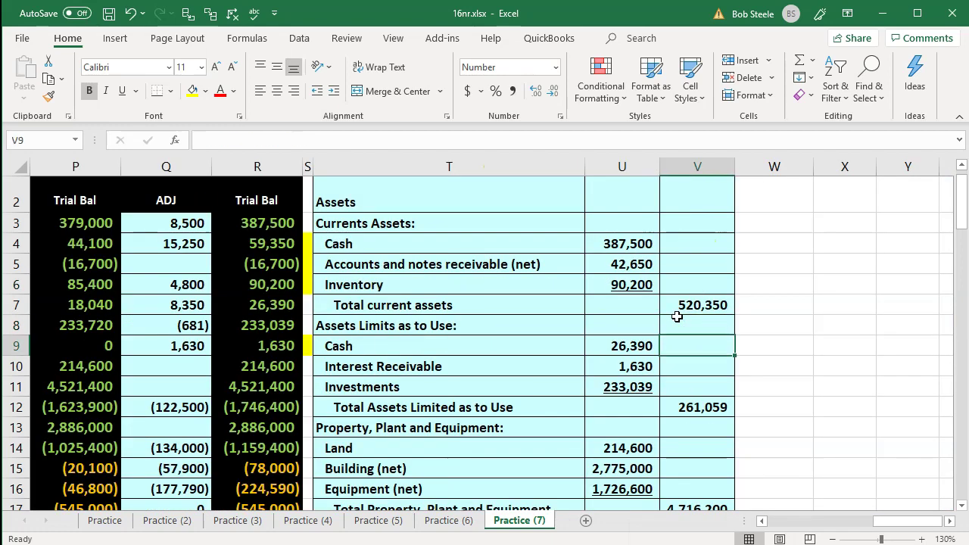
{"action": "key", "text": "Down"}
{"action": "key", "text": "Down"}
{"action": "key", "text": "Down"}
{"action": "key", "text": "Down"}
{"action": "key", "text": "Down"}
{"action": "key", "text": "Down"}
{"action": "key", "text": "Down"}
{"action": "key", "text": "Down"}
{"action": "key", "text": "Down"}
{"action": "key", "text": "Down"}
{"action": "key", "text": "Down"}
{"action": "key", "text": "Down"}
{"action": "key", "text": "Down"}
{"action": "key", "text": "Down"}
{"action": "key", "text": "Down"}
{"action": "key", "text": "Down"}
{"action": "key", "text": "Down"}
{"action": "key", "text": "Down"}
{"action": "key", "text": "Down"}
{"action": "key", "text": "Down"}
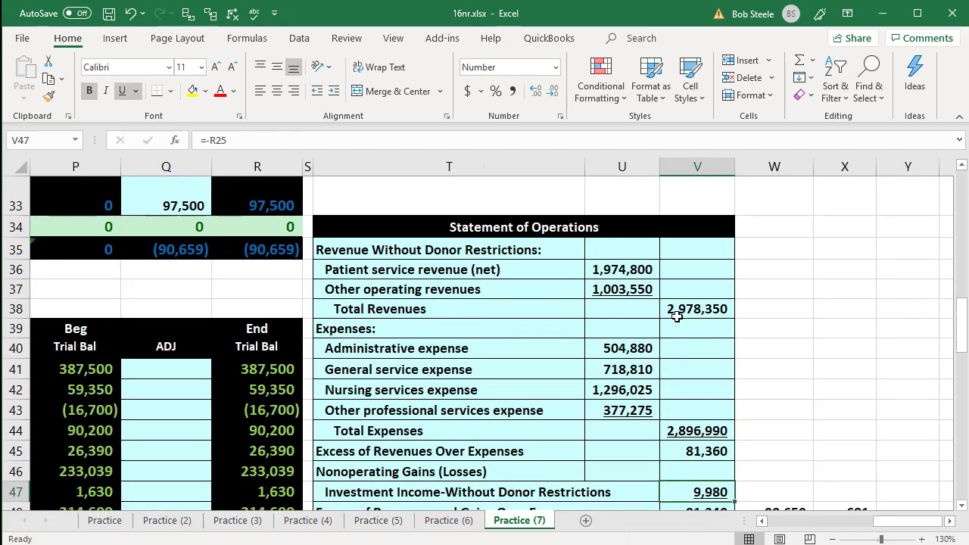
{"action": "key", "text": "Down"}
{"action": "key", "text": "Down"}
{"action": "key", "text": "Down"}
{"action": "key", "text": "Down"}
{"action": "key", "text": "Down"}
{"action": "key", "text": "Down"}
{"action": "key", "text": "Down"}
{"action": "key", "text": "Down"}
{"action": "key", "text": "Down"}
{"action": "key", "text": "Down"}
{"action": "key", "text": "Down"}
{"action": "key", "text": "Down"}
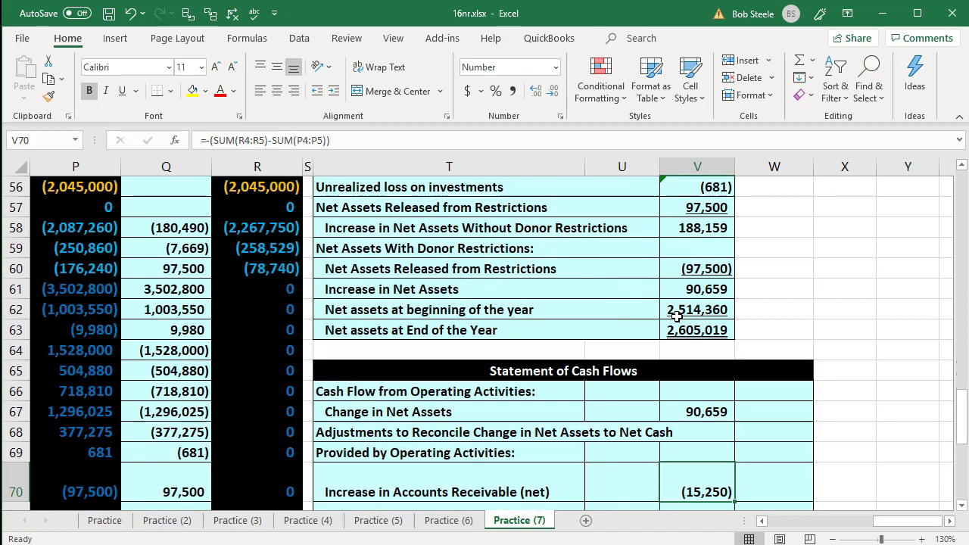
{"action": "key", "text": "Up"}
{"action": "key", "text": "Up"}
{"action": "key", "text": "Up"}
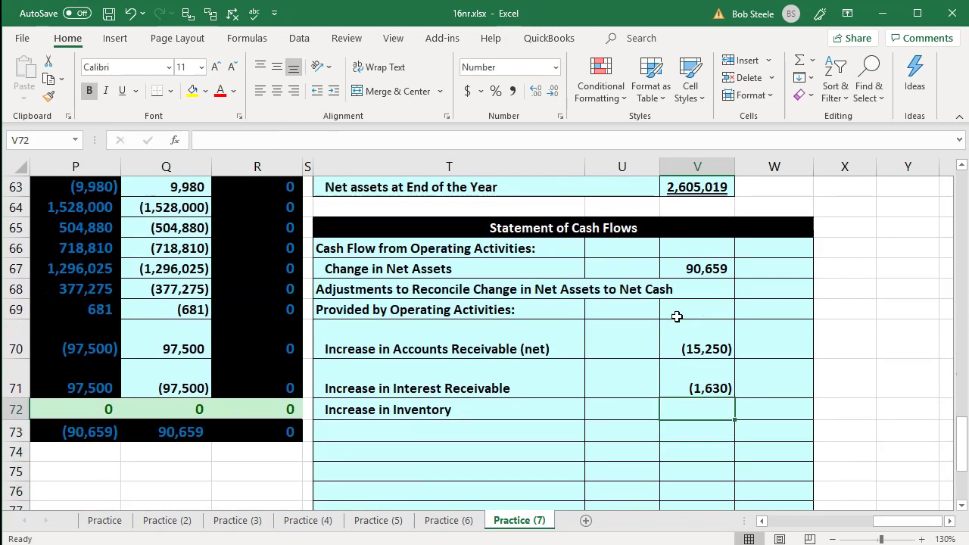
{"action": "type", "text": "="}
{"action": "key", "text": "Left"}
{"action": "key", "text": "Left"}
{"action": "key", "text": "Left"}
{"action": "key", "text": "Left"}
{"action": "key", "text": "Left"}
{"action": "key", "text": "Left"}
{"action": "key", "text": "Left"}
{"action": "key", "text": "Up"}
{"action": "key", "text": "Up"}
{"action": "key", "text": "Up"}
{"action": "key", "text": "Up"}
{"action": "key", "text": "Up"}
{"action": "key", "text": "Up"}
{"action": "key", "text": "Up"}
{"action": "key", "text": "Up"}
{"action": "key", "text": "Up"}
{"action": "key", "text": "Up"}
{"action": "key", "text": "Up"}
{"action": "key", "text": "Up"}
{"action": "key", "text": "Up"}
{"action": "key", "text": "Up"}
{"action": "key", "text": "Up"}
{"action": "key", "text": "Up"}
{"action": "key", "text": "Up"}
{"action": "key", "text": "Up"}
{"action": "key", "text": "Up"}
{"action": "key", "text": "Up"}
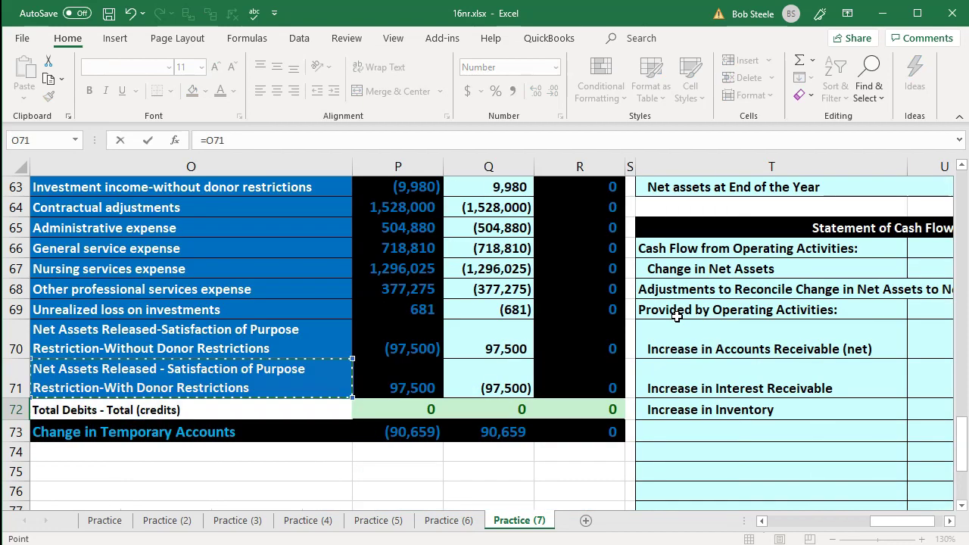
{"action": "key", "text": "Up"}
{"action": "key", "text": "Up"}
{"action": "key", "text": "Up"}
{"action": "key", "text": "Up"}
{"action": "key", "text": "Up"}
{"action": "key", "text": "Up"}
{"action": "key", "text": "Up"}
{"action": "key", "text": "Up"}
{"action": "key", "text": "Up"}
{"action": "key", "text": "Up"}
{"action": "key", "text": "Up"}
{"action": "key", "text": "Up"}
{"action": "key", "text": "Up"}
{"action": "key", "text": "Up"}
{"action": "key", "text": "Up"}
{"action": "key", "text": "Up"}
{"action": "key", "text": "Up"}
{"action": "key", "text": "Up"}
{"action": "key", "text": "Up"}
{"action": "key", "text": "Up"}
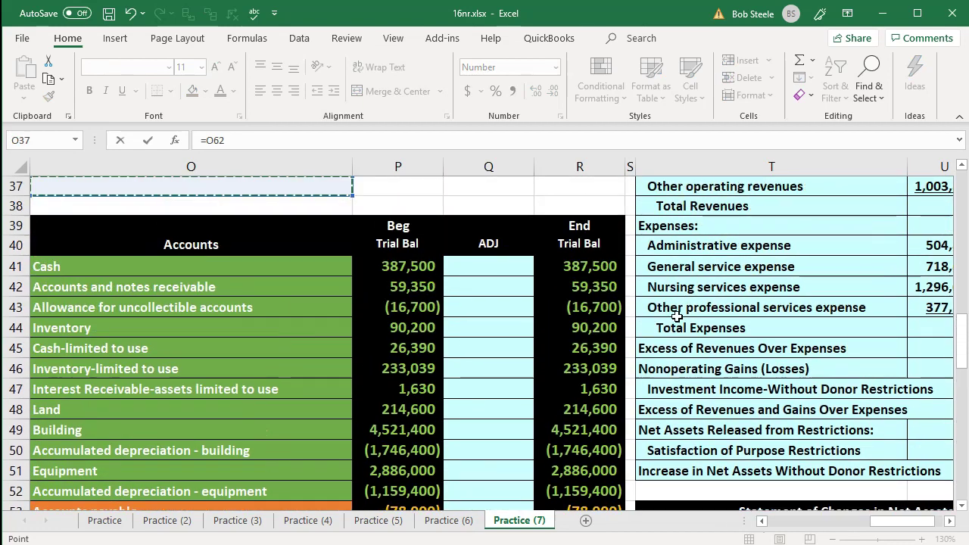
{"action": "key", "text": "Up"}
{"action": "key", "text": "Up"}
{"action": "key", "text": "Up"}
{"action": "key", "text": "Up"}
{"action": "key", "text": "Up"}
{"action": "key", "text": "Up"}
{"action": "key", "text": "Up"}
{"action": "key", "text": "Up"}
{"action": "key", "text": "Up"}
{"action": "key", "text": "Up"}
{"action": "key", "text": "Up"}
{"action": "key", "text": "Up"}
{"action": "key", "text": "Up"}
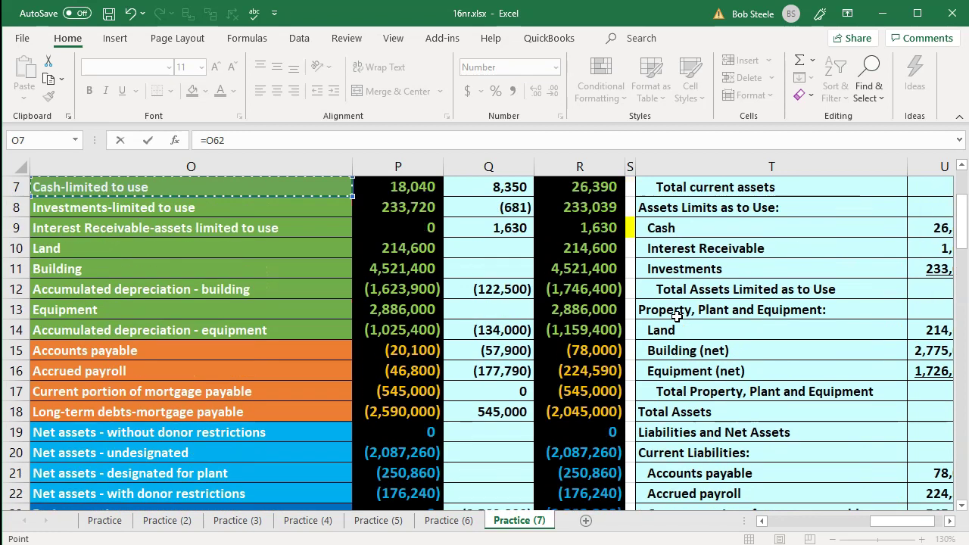
{"action": "key", "text": "Down"}
{"action": "key", "text": "Down"}
{"action": "key", "text": "Down"}
{"action": "key", "text": "Down"}
{"action": "key", "text": "Down"}
{"action": "key", "text": "Right"}
{"action": "key", "text": "Right"}
{"action": "key", "text": "Right"}
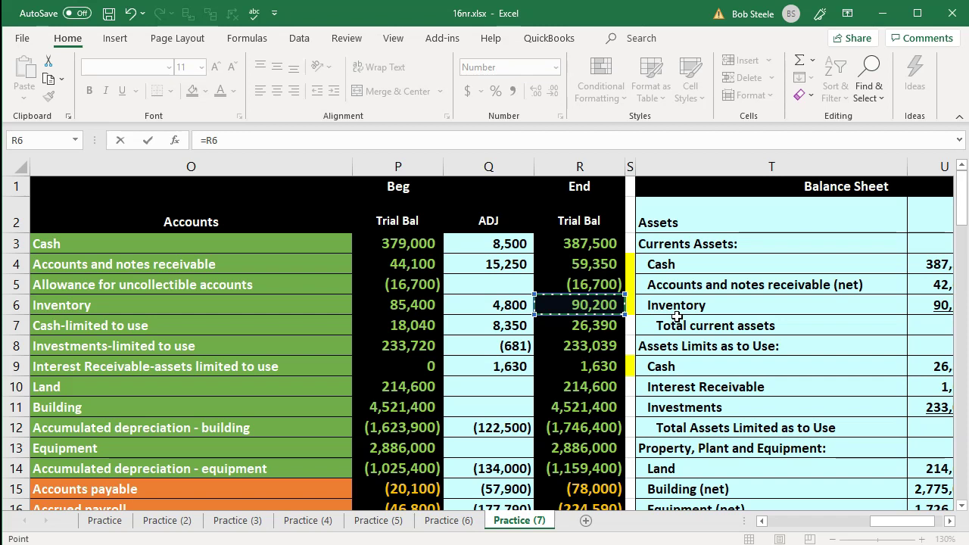
{"action": "key", "text": "Left"}
{"action": "key", "text": "Left"}
{"action": "type", "text": "-"}
{"action": "left_click", "coordinate": [609, 306]}
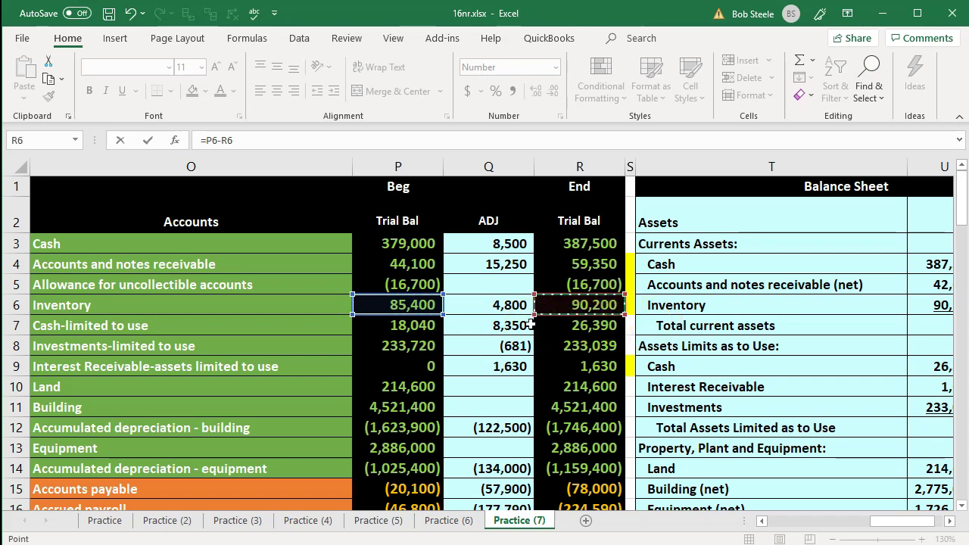
{"action": "key", "text": "Return"}
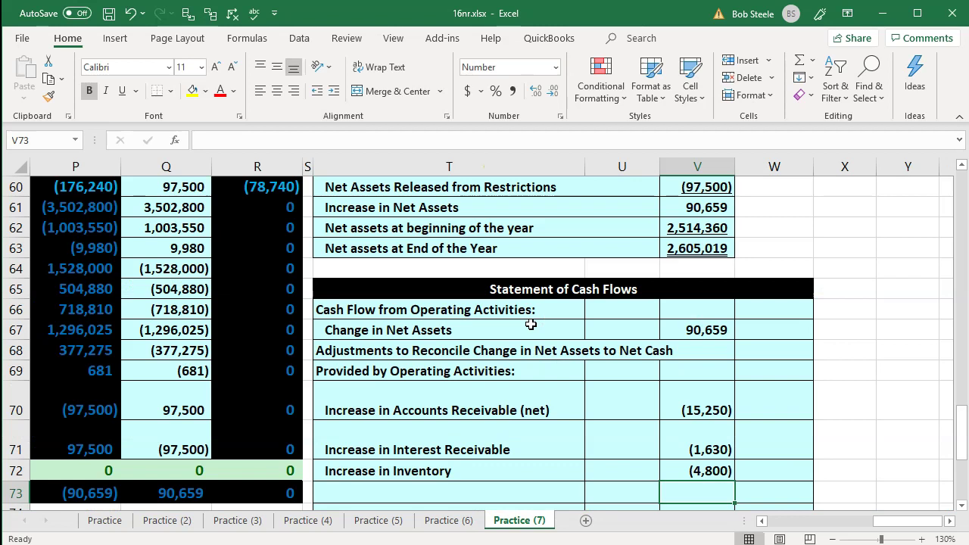
Enter the label "Increase in Accounts Payable" in T73, below the inventory adjustment
{"action": "scroll", "coordinate": [531, 324], "scroll_direction": "down", "scroll_amount": 1}
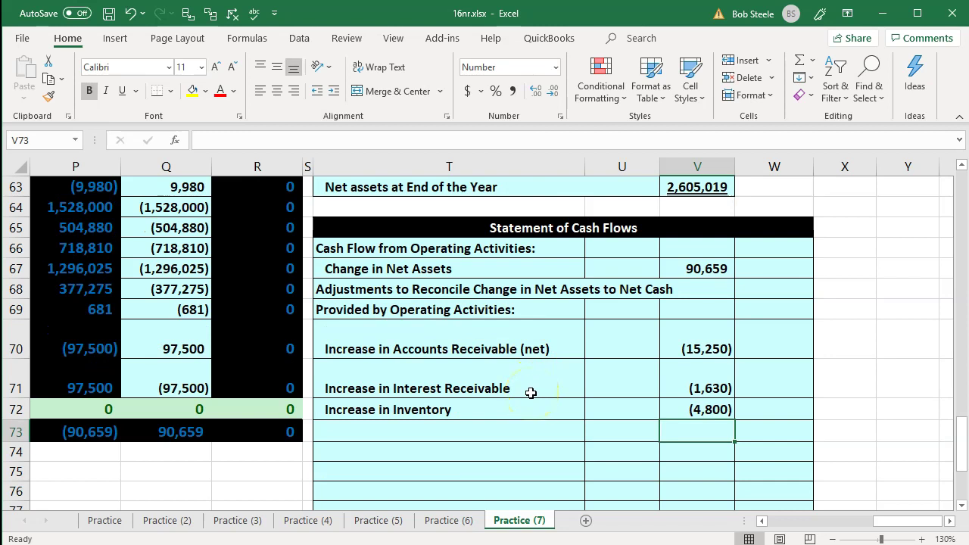
{"action": "key", "text": "Left"}
{"action": "key", "text": "Left"}
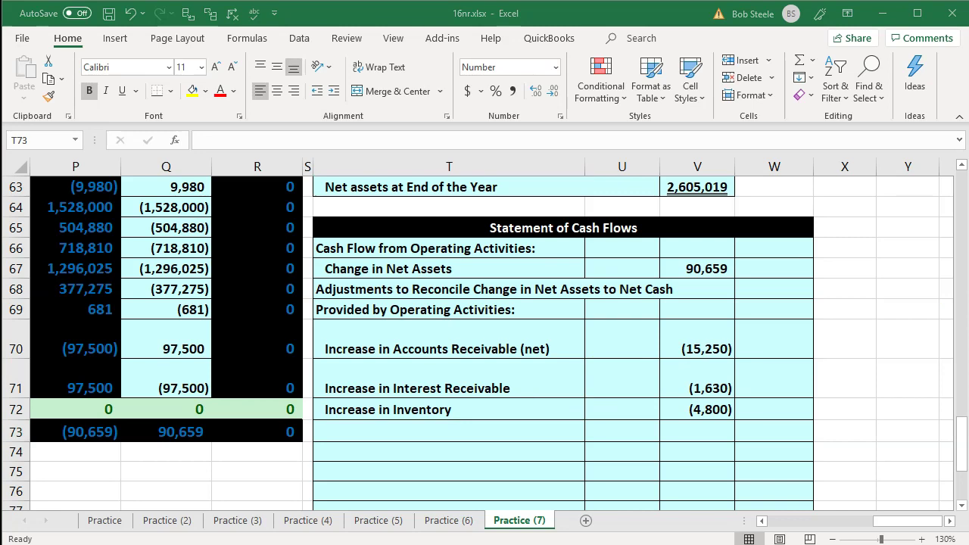
{"action": "left_click", "coordinate": [519, 432]}
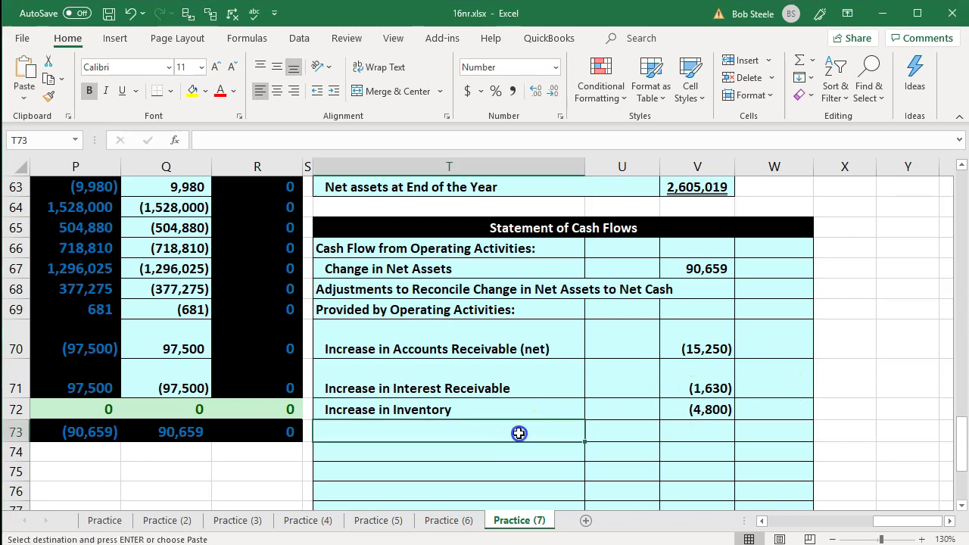
{"action": "type", "text": "Increase in Accounts Payable"}
Find the accounts payable account in the first trial balance and fill marker cell S15 beside it yellow
{"action": "scroll", "coordinate": [273, 386], "scroll_direction": "up", "scroll_amount": 5}
{"action": "scroll", "coordinate": [273, 386], "scroll_direction": "up", "scroll_amount": 16}
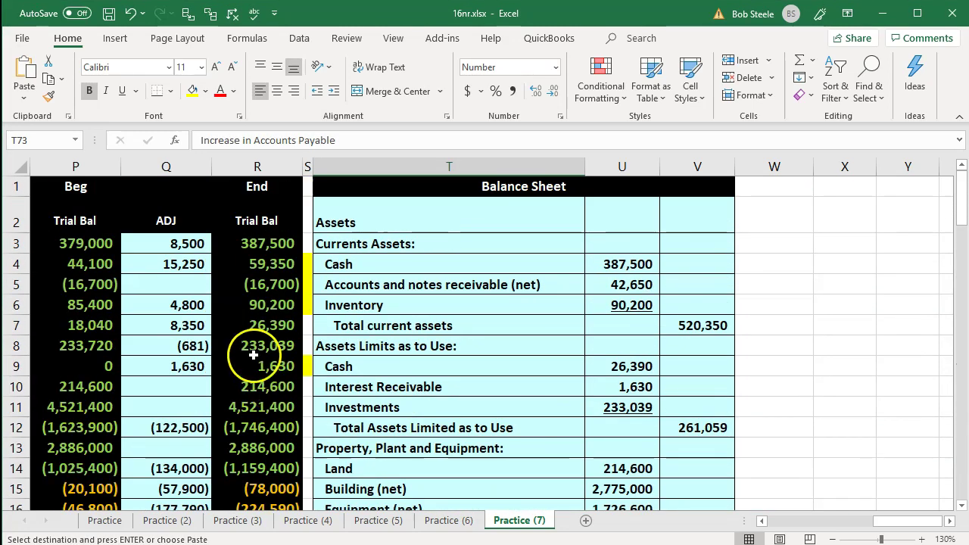
{"action": "left_click", "coordinate": [252, 349]}
{"action": "key", "text": "Left"}
{"action": "key", "text": "Left"}
{"action": "key", "text": "Left"}
{"action": "key", "text": "Down"}
{"action": "key", "text": "Down"}
{"action": "key", "text": "Down"}
{"action": "key", "text": "Down"}
{"action": "key", "text": "Down"}
{"action": "key", "text": "Down"}
{"action": "key", "text": "Down"}
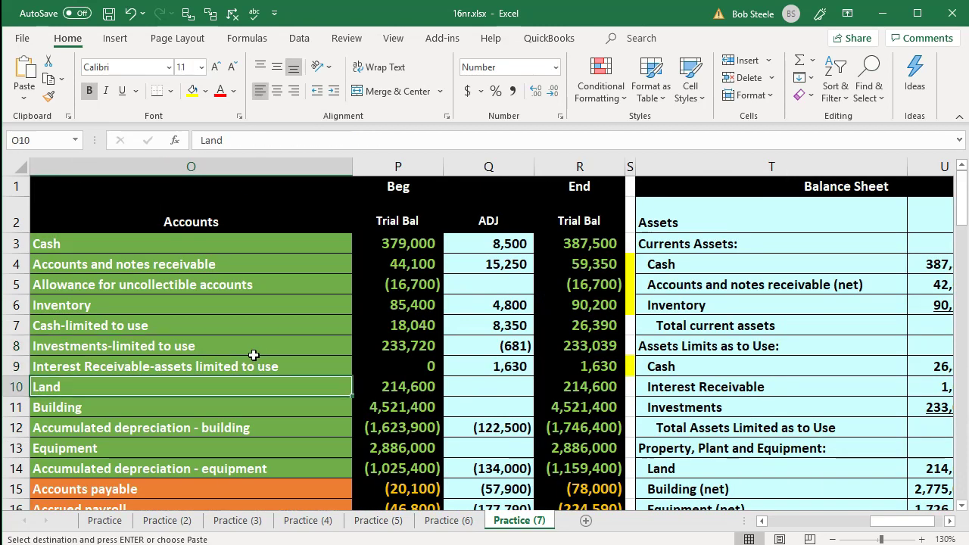
{"action": "key", "text": "Right"}
{"action": "key", "text": "Right"}
{"action": "key", "text": "Right"}
{"action": "key", "text": "Right"}
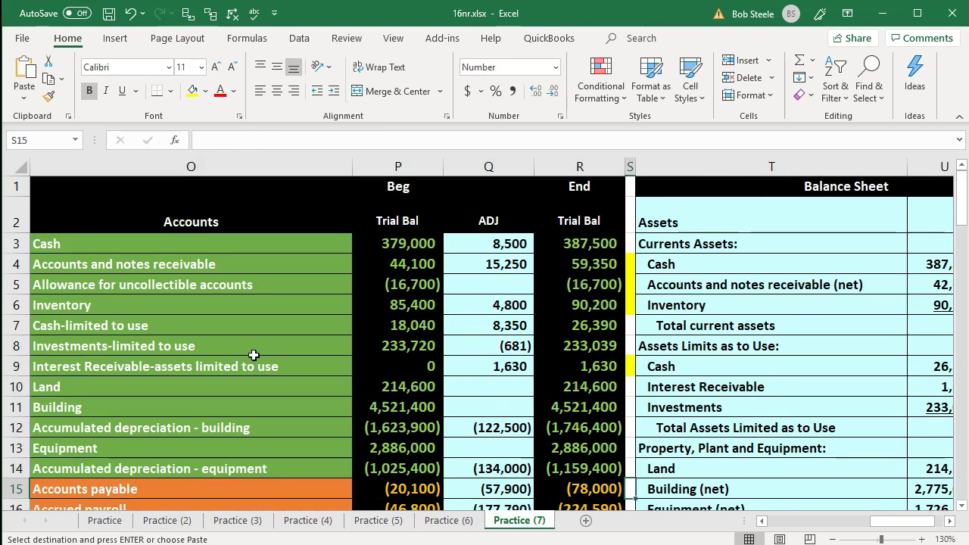
{"action": "right_click", "coordinate": [628, 487]}
{"action": "left_click", "coordinate": [547, 409]}
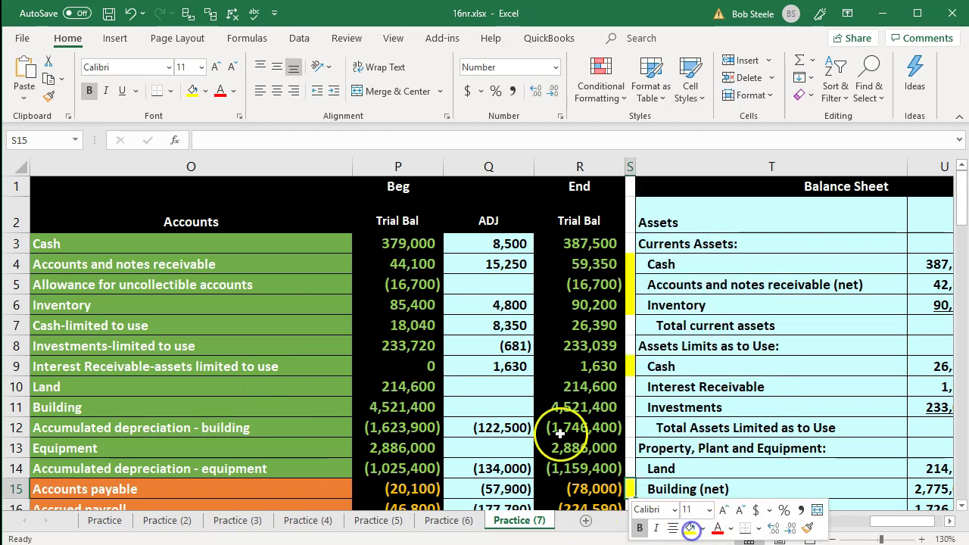
Examine the beginning, ending and adjustment amounts of accounts payable in row 15 of the first trial balance
{"action": "scroll", "coordinate": [546, 409], "scroll_direction": "down", "scroll_amount": 2}
{"action": "left_click", "coordinate": [432, 351]}
{"action": "left_click", "coordinate": [560, 350]}
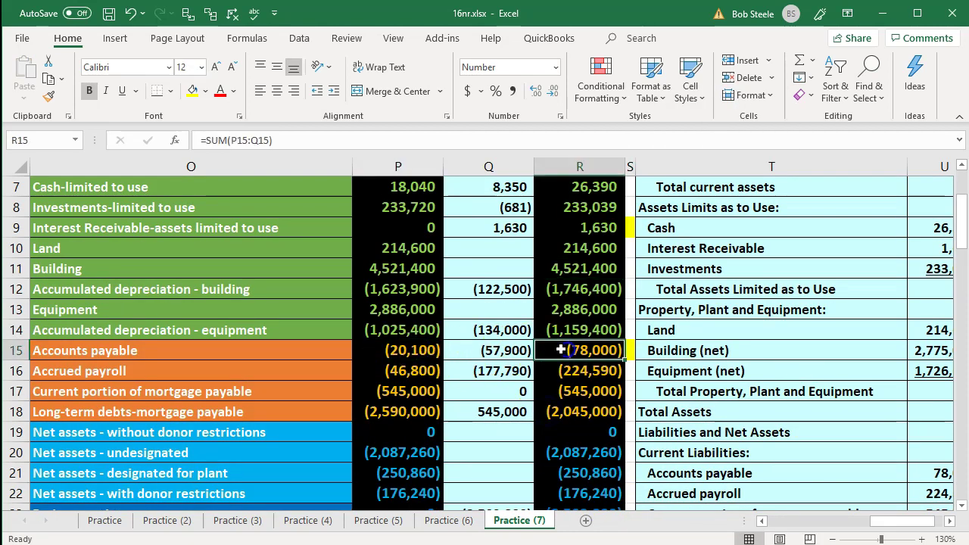
{"action": "left_click", "coordinate": [514, 354]}
{"action": "key", "text": "Right"}
{"action": "key", "text": "Right"}
{"action": "key", "text": "Right"}
{"action": "key", "text": "Right"}
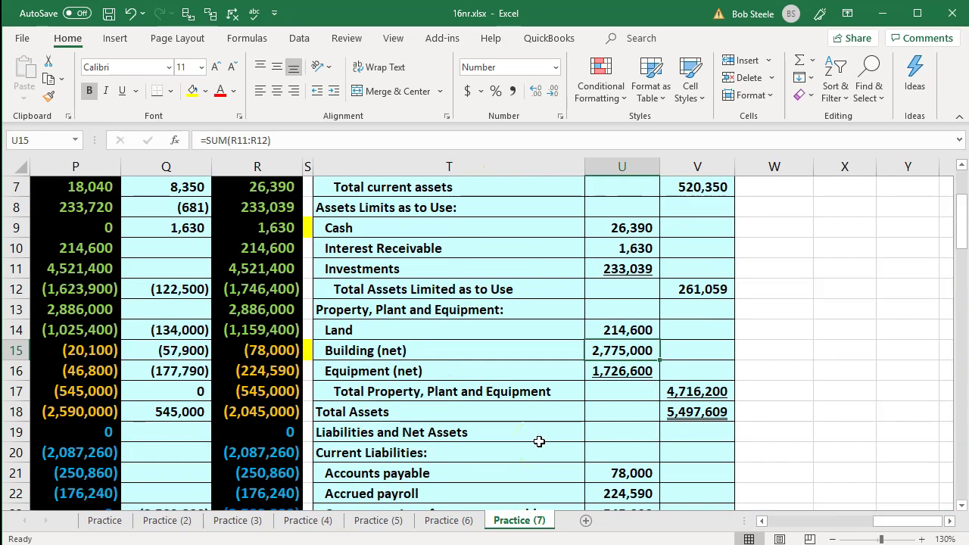
Enter the formula =R15-P15 in V73 to subtract beginning accounts payable from ending accounts payable
{"action": "scroll", "coordinate": [539, 441], "scroll_direction": "down", "scroll_amount": 19}
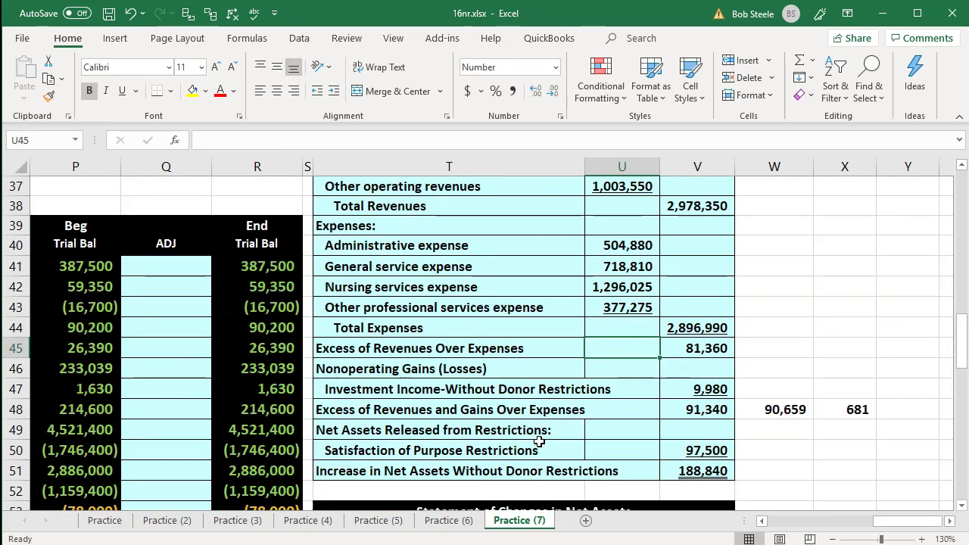
{"action": "left_click", "coordinate": [539, 442]}
{"action": "scroll", "coordinate": [539, 441], "scroll_direction": "down", "scroll_amount": 1}
{"action": "key", "text": "Right"}
{"action": "key", "text": "Up"}
{"action": "key", "text": "Up"}
{"action": "key", "text": "Up"}
{"action": "key", "text": "Up"}
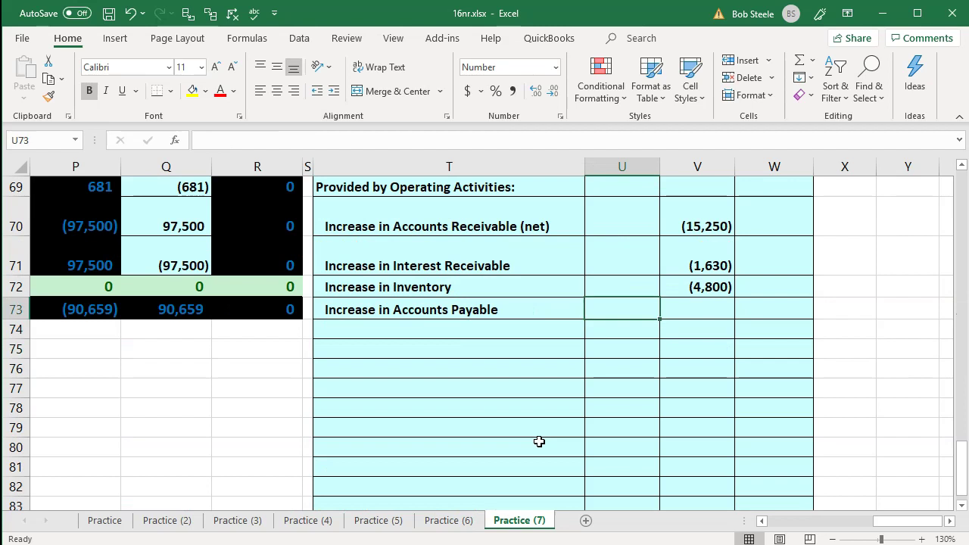
{"action": "key", "text": "Right"}
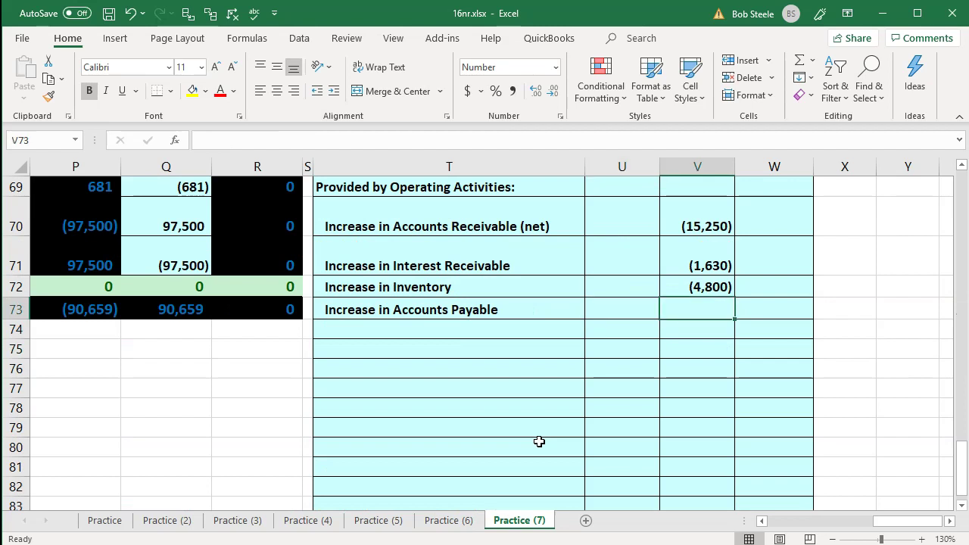
{"action": "type", "text": "="}
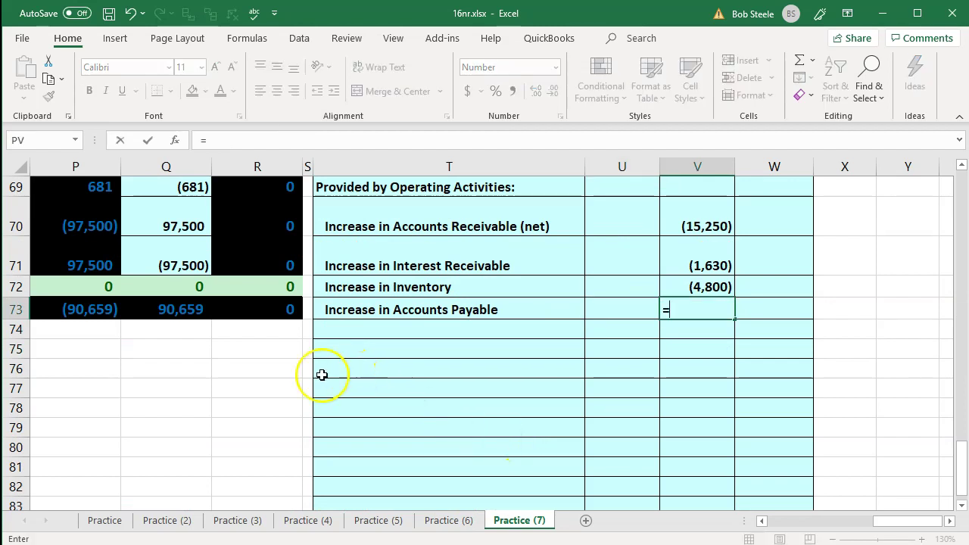
{"action": "scroll", "coordinate": [216, 393], "scroll_direction": "up", "scroll_amount": 20}
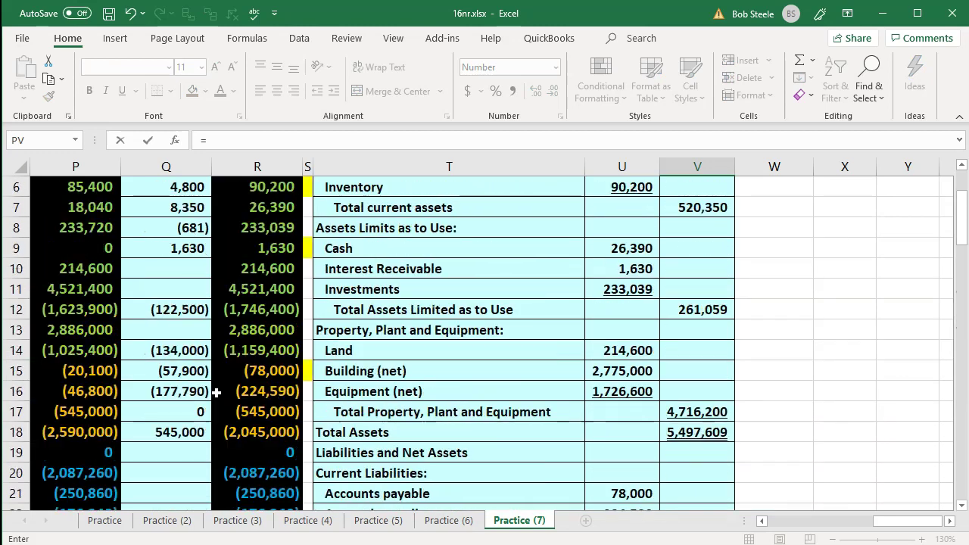
{"action": "left_click", "coordinate": [220, 388]}
{"action": "key", "text": "Left"}
{"action": "key", "text": "Left"}
{"action": "key", "text": "Left"}
{"action": "key", "text": "Right"}
{"action": "key", "text": "Right"}
{"action": "key", "text": "Right"}
{"action": "key", "text": "Up"}
{"action": "type", "text": "-"}
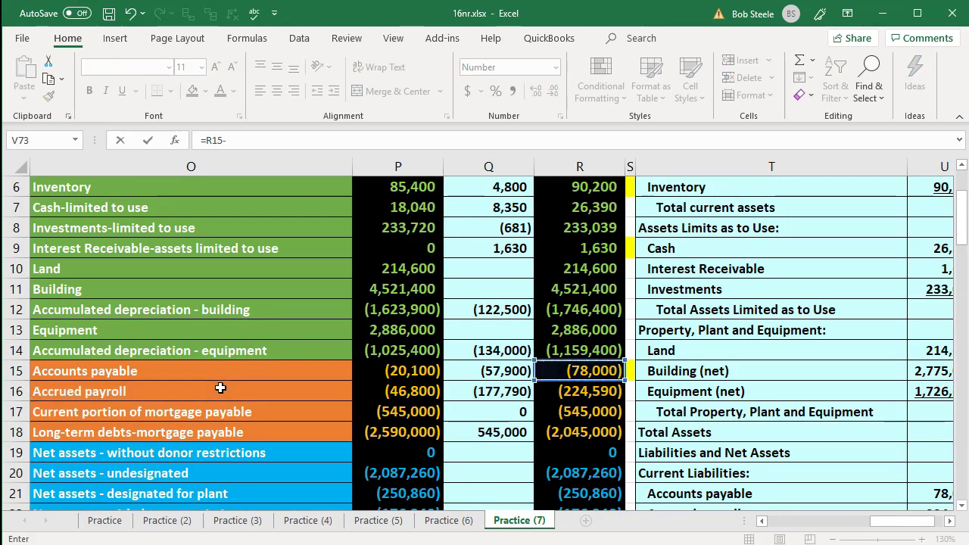
{"action": "left_click", "coordinate": [374, 366]}
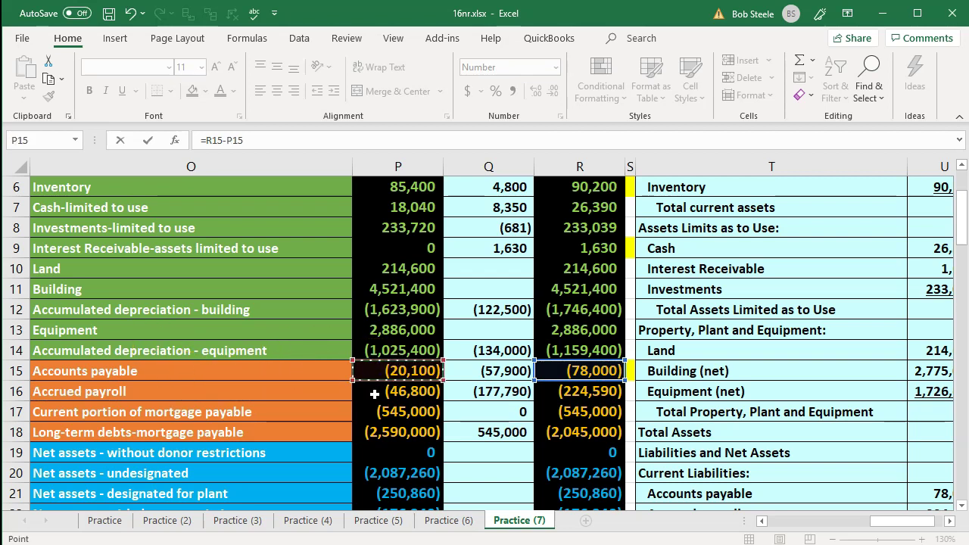
{"action": "key", "text": "Return"}
{"action": "key", "text": "Up"}
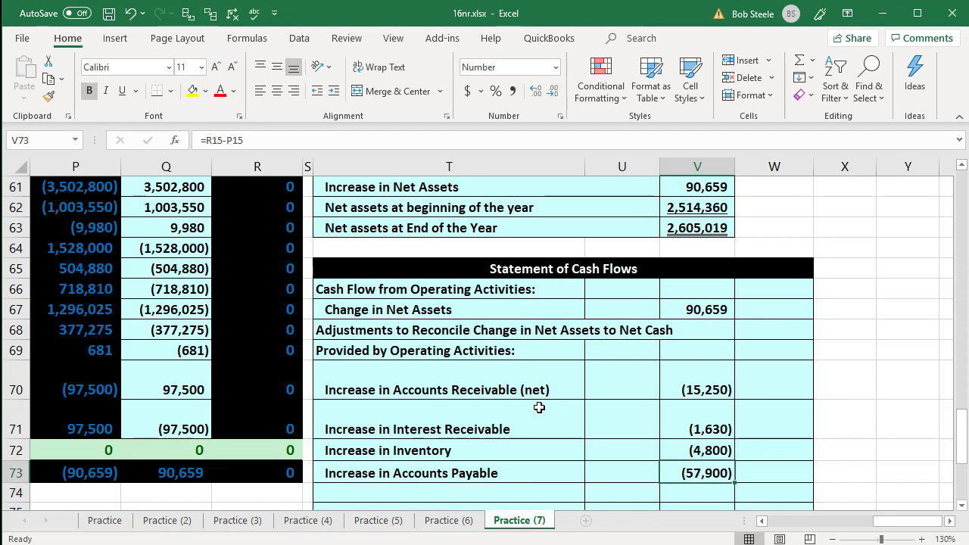
Change the accounts payable formula in V73 to =-(R15-P15) to reverse its sign
{"action": "scroll", "coordinate": [539, 408], "scroll_direction": "down", "scroll_amount": 1}
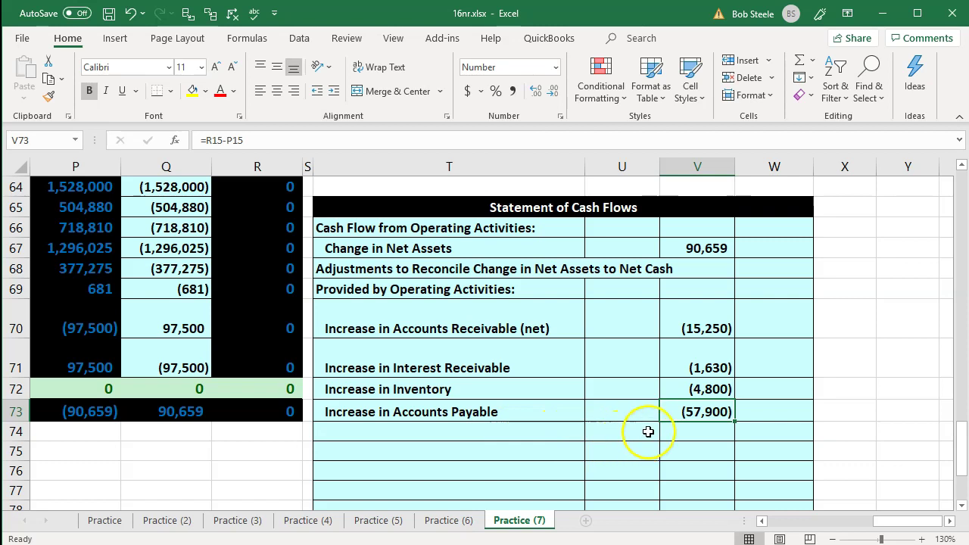
{"action": "double_click", "coordinate": [682, 411]}
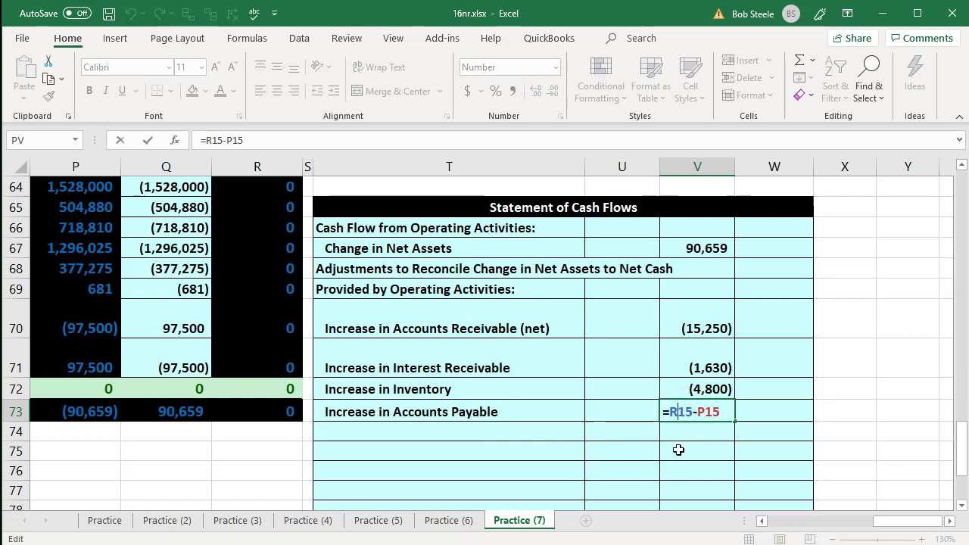
{"action": "key", "text": "Return"}
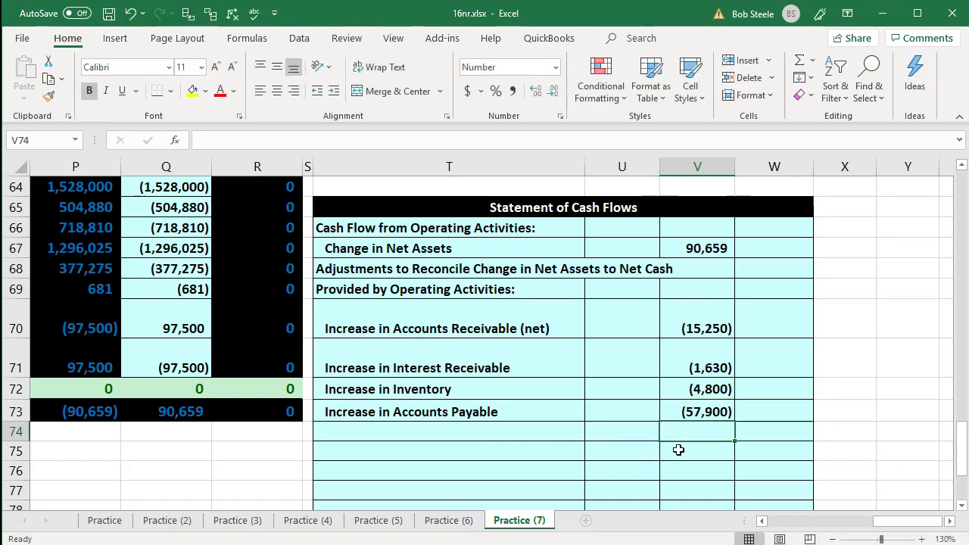
{"action": "double_click", "coordinate": [688, 410]}
{"action": "key", "text": "Left"}
{"action": "key", "text": "Left"}
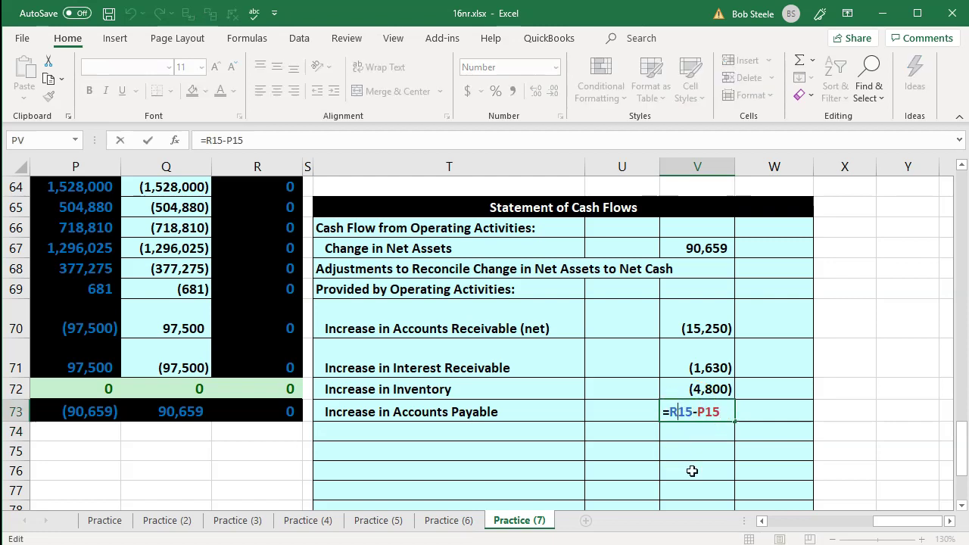
{"action": "type", "text": "-("}
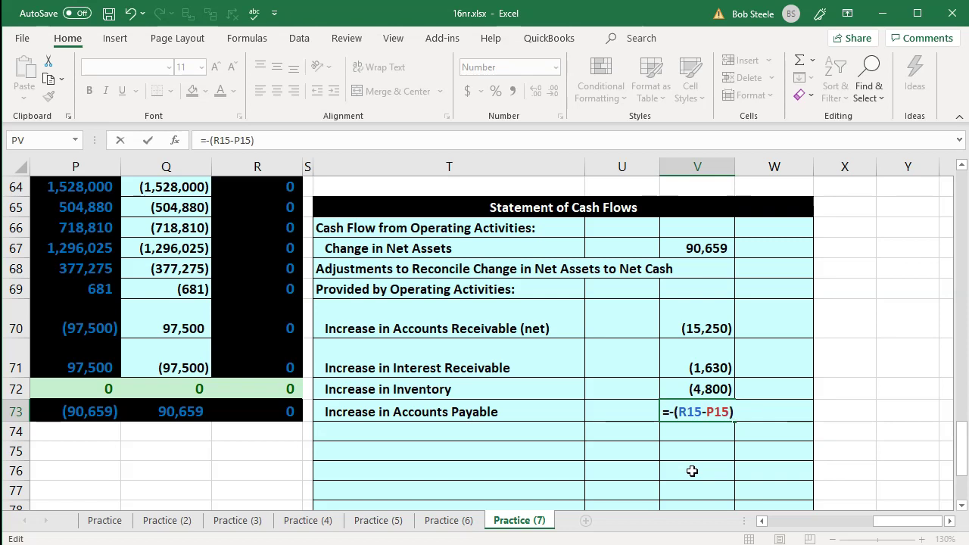
{"action": "key", "text": "Return"}
Enter the label "Increase in Accrued Payroll" in T74, below the accounts payable adjustment
{"action": "key", "text": "Left"}
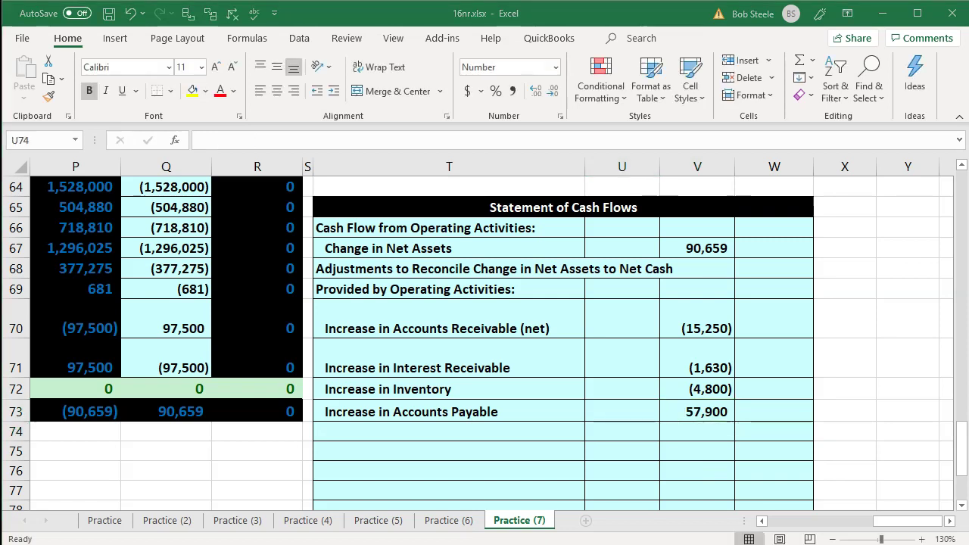
{"action": "key", "text": "ctrl+c"}
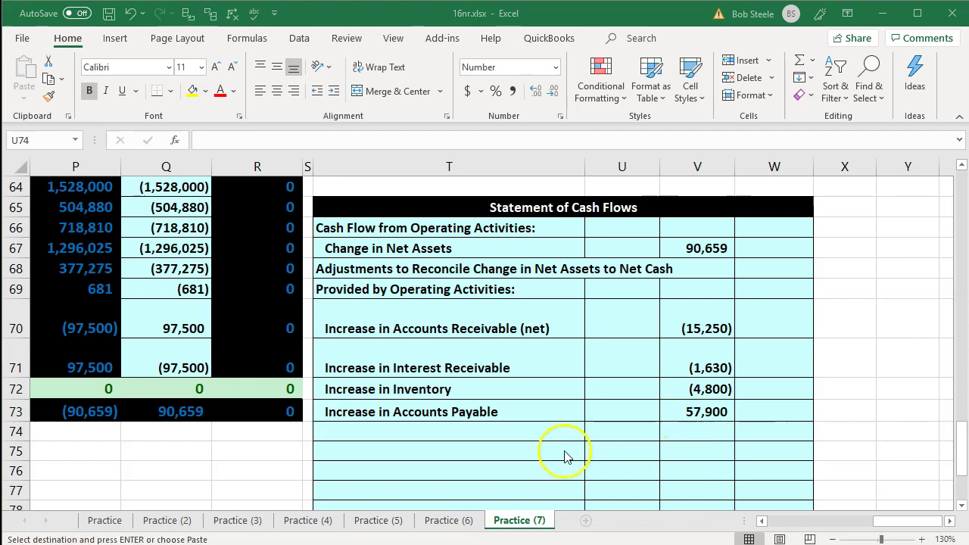
{"action": "left_click", "coordinate": [447, 447]}
{"action": "left_click", "coordinate": [445, 437]}
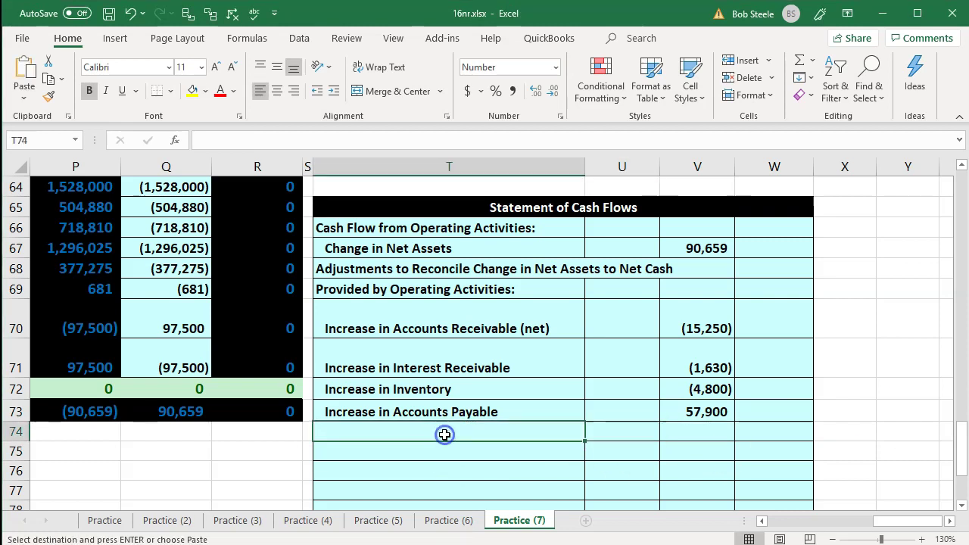
{"action": "key", "text": "ctrl+v"}
Find the accrued payroll account in the first trial balance and fill marker cell S16 beside it yellow
{"action": "key", "text": "Left"}
{"action": "key", "text": "Left"}
{"action": "key", "text": "Left"}
{"action": "key", "text": "Left"}
{"action": "key", "text": "Left"}
{"action": "key", "text": "Left"}
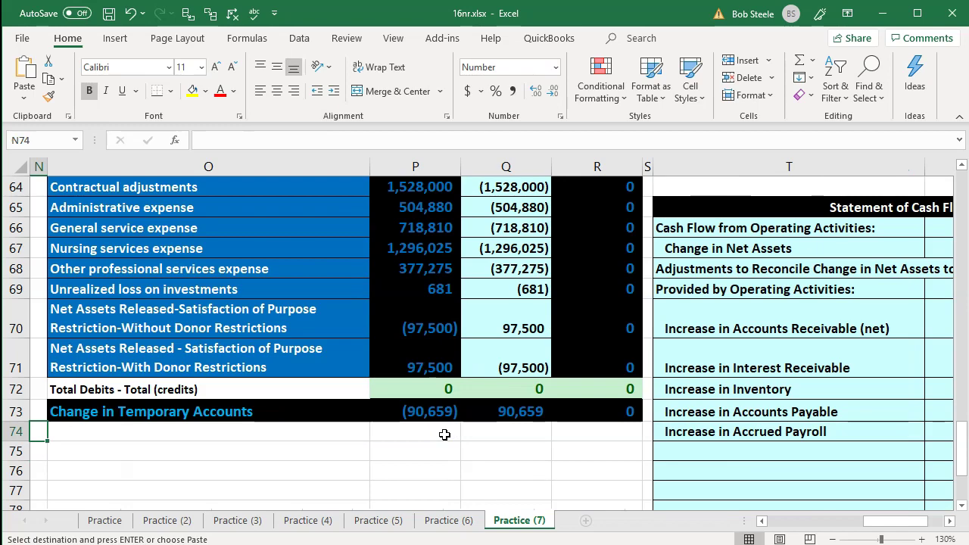
{"action": "scroll", "coordinate": [444, 433], "scroll_direction": "up", "scroll_amount": 18}
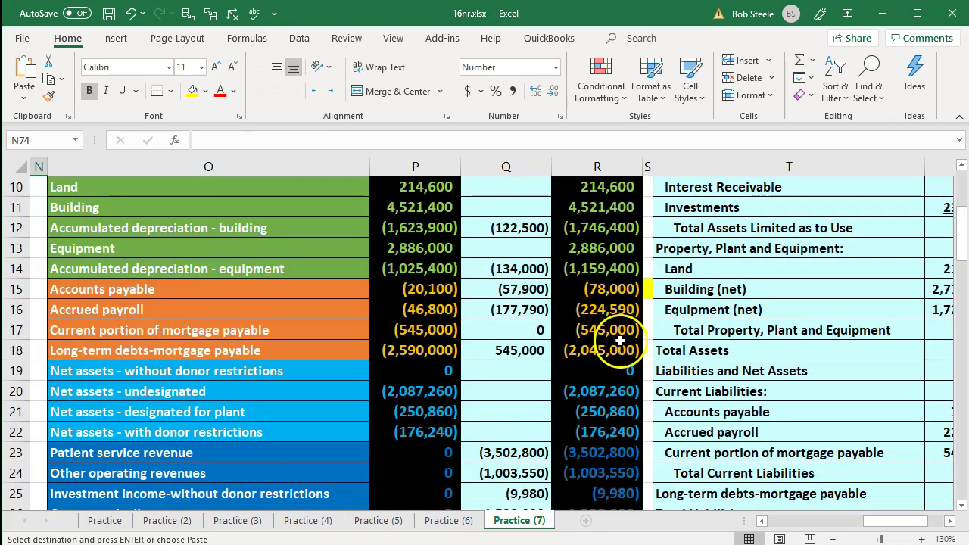
{"action": "left_click", "coordinate": [645, 309]}
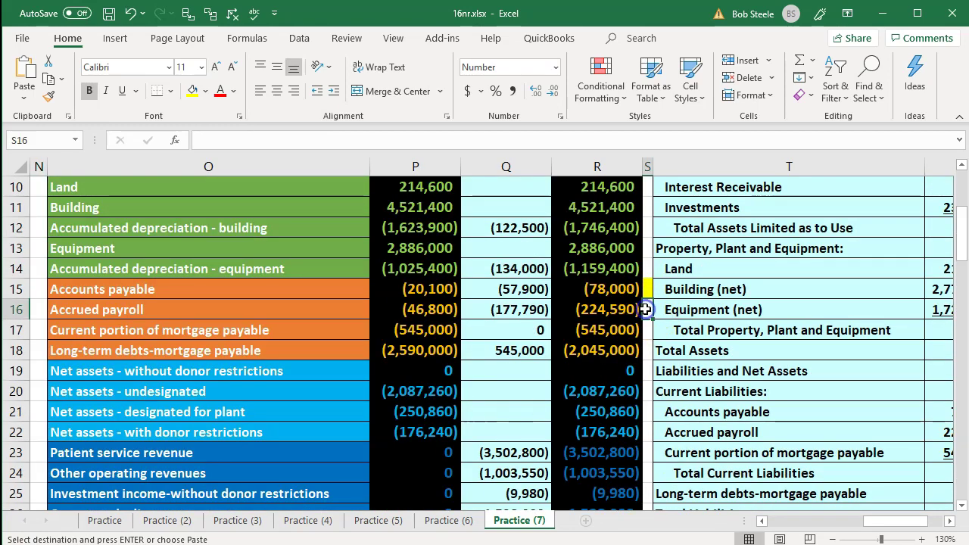
{"action": "right_click", "coordinate": [645, 309]}
{"action": "left_click", "coordinate": [706, 352]}
{"action": "left_click", "coordinate": [664, 465]}
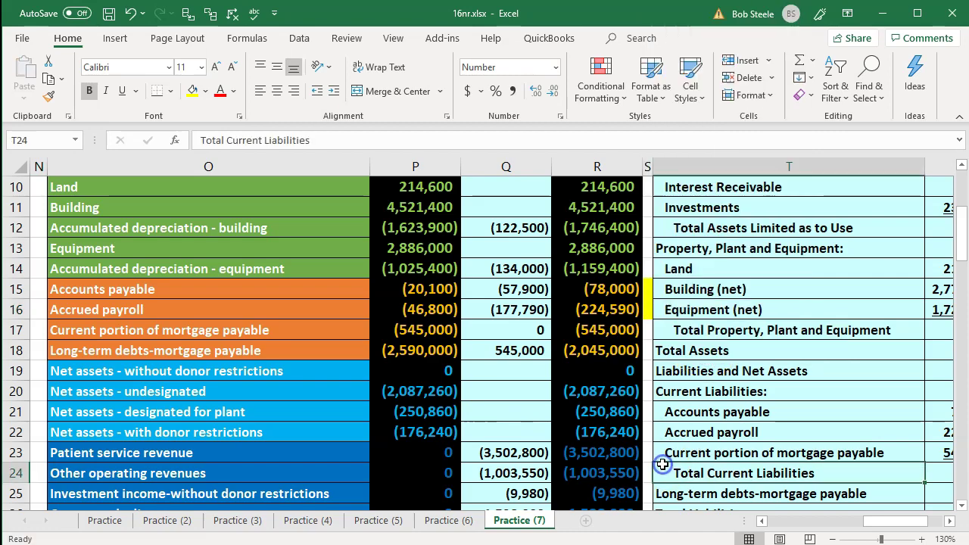
Enter the formula =R16-P16 in V74 to subtract beginning accrued payroll from ending accrued payroll
{"action": "key", "text": "Right"}
{"action": "key", "text": "Right"}
{"action": "key", "text": "Right"}
{"action": "scroll", "coordinate": [662, 464], "scroll_direction": "down", "scroll_amount": 18}
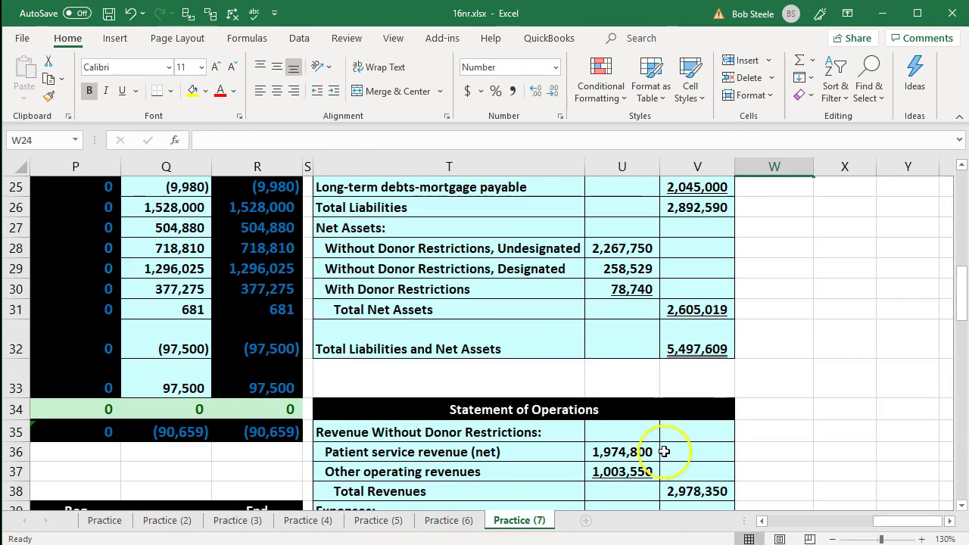
{"action": "scroll", "coordinate": [666, 451], "scroll_direction": "down", "scroll_amount": 2}
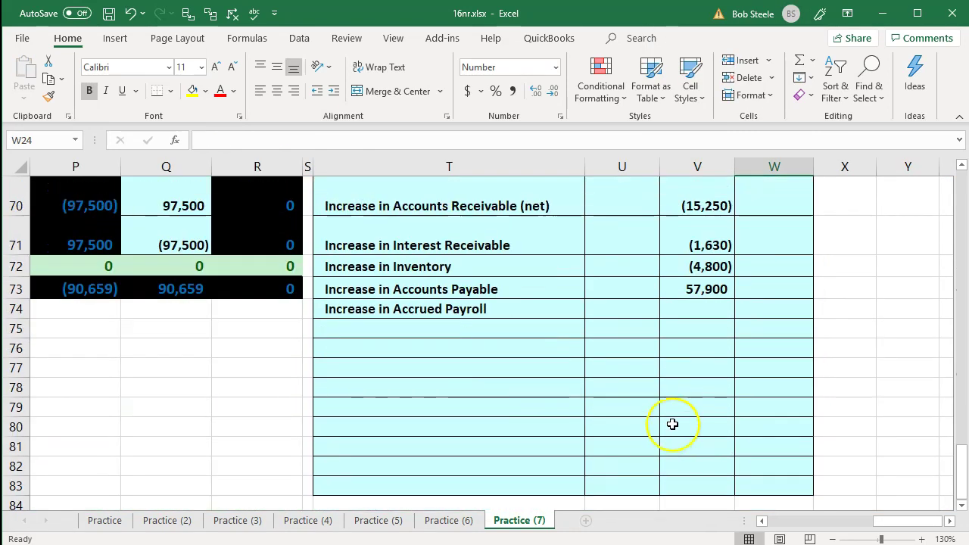
{"action": "left_click", "coordinate": [710, 309]}
{"action": "type", "text": "="}
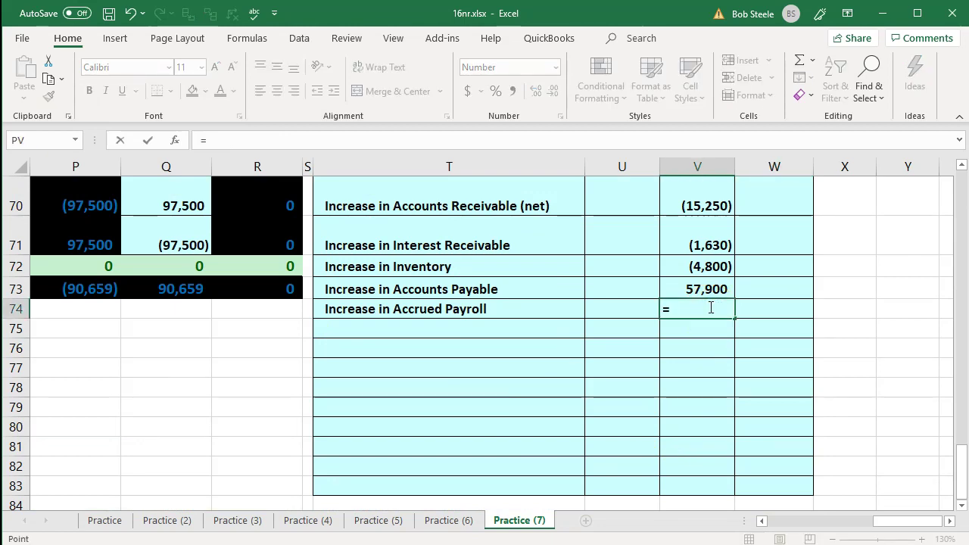
{"action": "key", "text": "Left"}
{"action": "key", "text": "Left"}
{"action": "key", "text": "Left"}
{"action": "key", "text": "Left"}
{"action": "key", "text": "Left"}
{"action": "key", "text": "Left"}
{"action": "key", "text": "Left"}
{"action": "key", "text": "Left"}
{"action": "scroll", "coordinate": [710, 309], "scroll_direction": "up", "scroll_amount": 20}
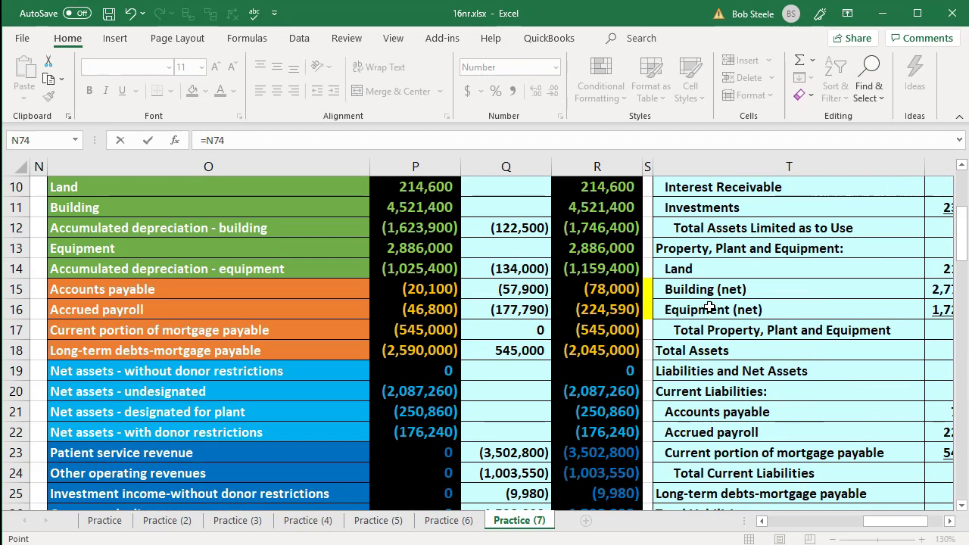
{"action": "left_click", "coordinate": [613, 312]}
{"action": "type", "text": "-"}
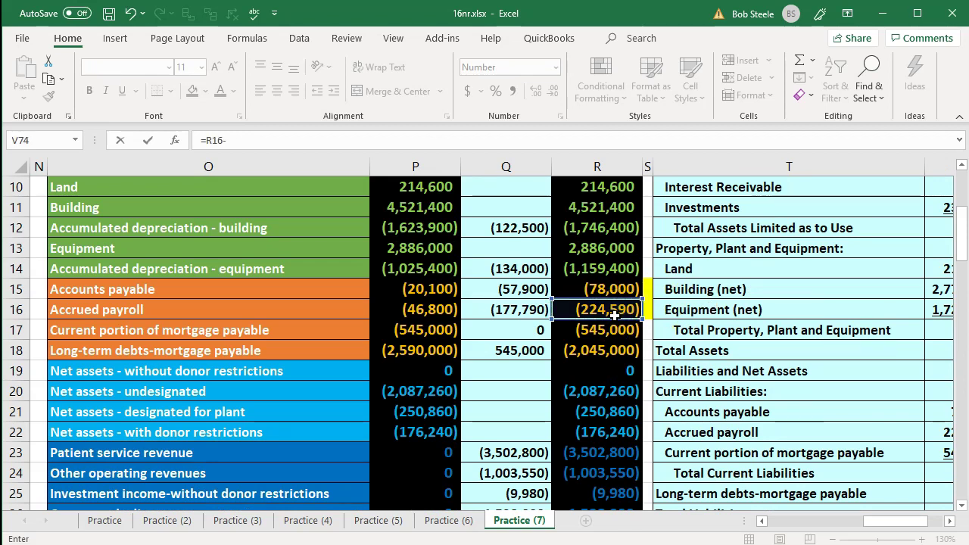
{"action": "left_click", "coordinate": [427, 314]}
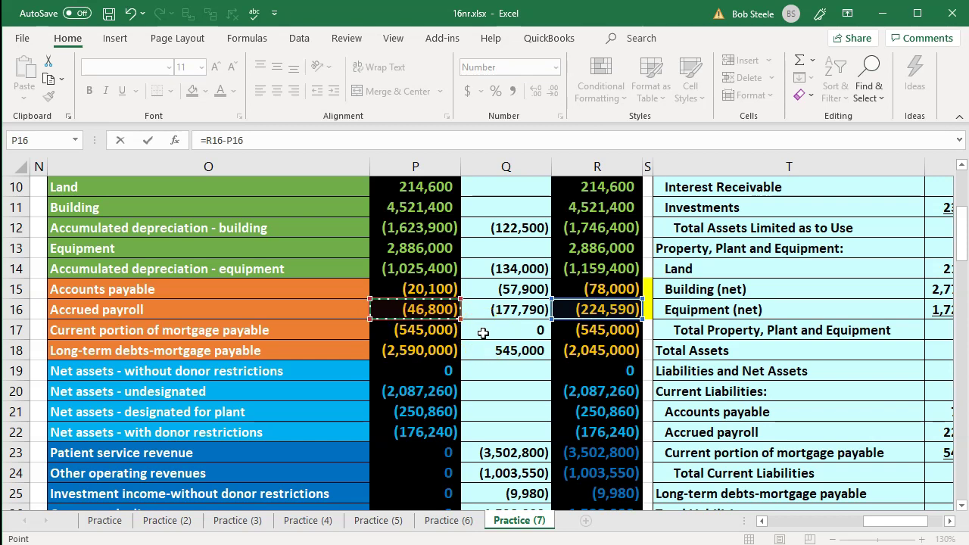
{"action": "key", "text": "Return"}
{"action": "key", "text": "Up"}
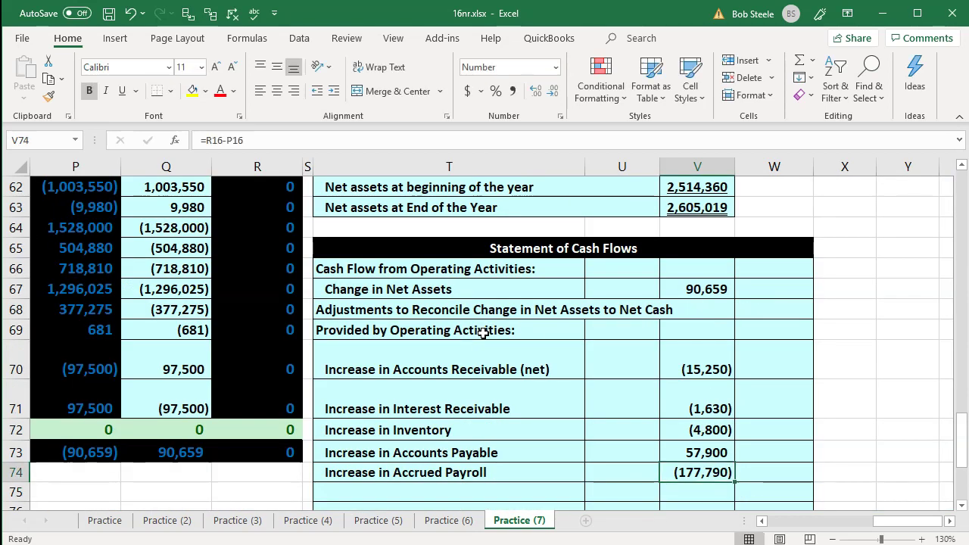
Change the accrued payroll formula in V74 to =-(R16-P16) to reverse its sign
{"action": "left_click", "coordinate": [697, 471]}
{"action": "double_click", "coordinate": [697, 470]}
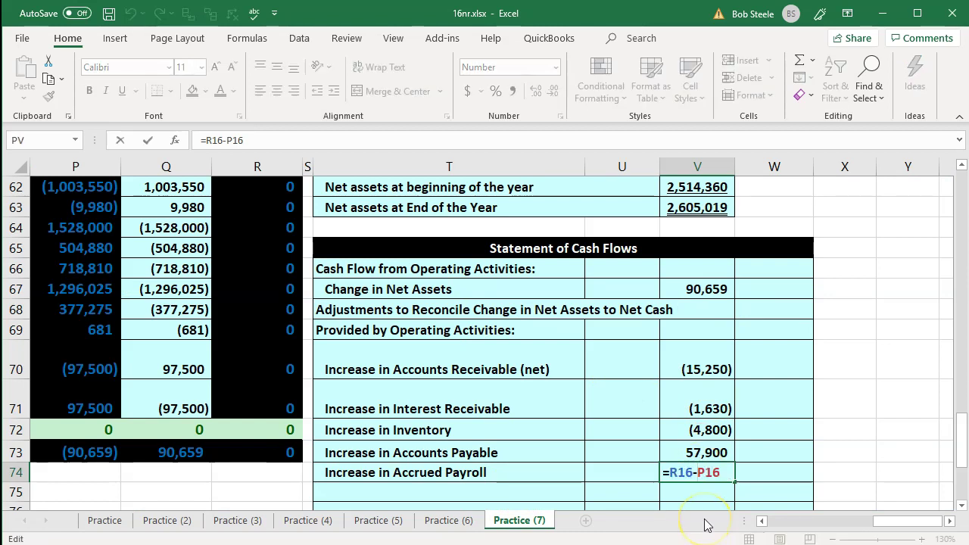
{"action": "key", "text": "Left"}
{"action": "key", "text": "Left"}
{"action": "key", "text": "Left"}
{"action": "key", "text": "Left"}
{"action": "type", "text": "-("}
{"action": "key", "text": "Right"}
{"action": "key", "text": "Right"}
{"action": "key", "text": "Right"}
{"action": "key", "text": "Right"}
{"action": "key", "text": "Right"}
{"action": "key", "text": "Right"}
{"action": "key", "text": "Right"}
{"action": "type", "text": ")"}
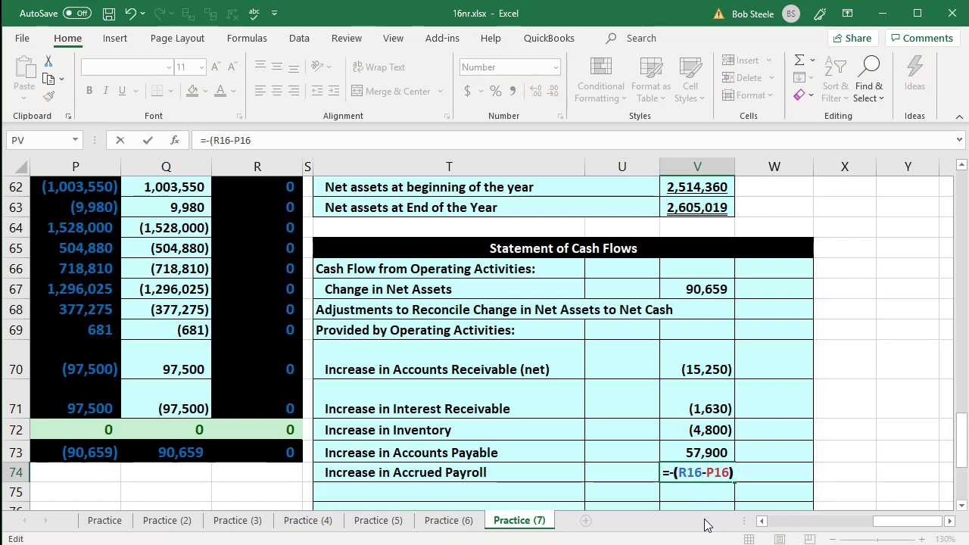
{"action": "key", "text": "Return"}
{"action": "key", "text": "Return"}
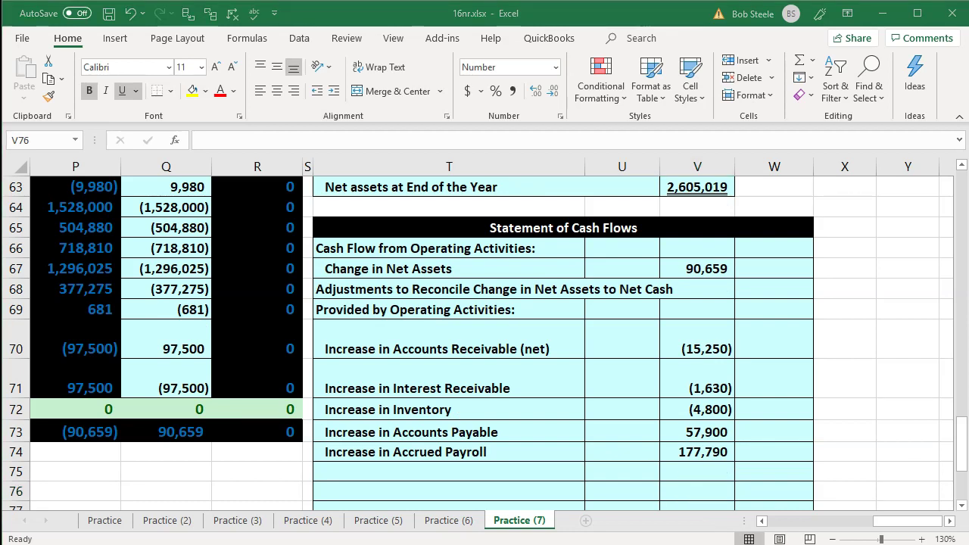
Paste the copied label "Depreciation" into T75, below the accrued payroll adjustment
{"action": "left_click", "coordinate": [426, 471]}
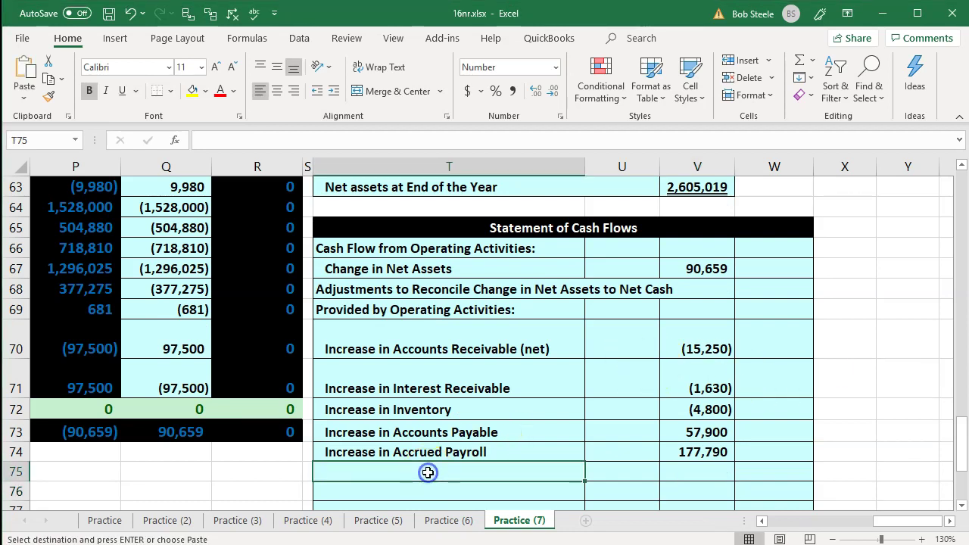
{"action": "key", "text": "ctrl+v"}
Review the first trial balance's accounts and examine the adjustments to building and equipment accumulated depreciation
{"action": "left_click", "coordinate": [249, 409]}
{"action": "scroll", "coordinate": [258, 409], "scroll_direction": "up", "scroll_amount": 14}
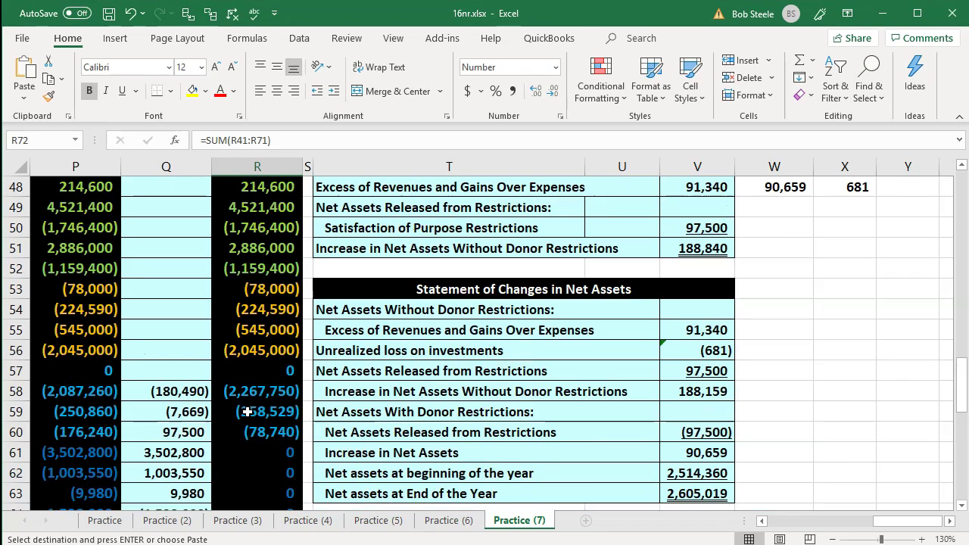
{"action": "scroll", "coordinate": [246, 411], "scroll_direction": "up", "scroll_amount": 6}
{"action": "left_click", "coordinate": [240, 352]}
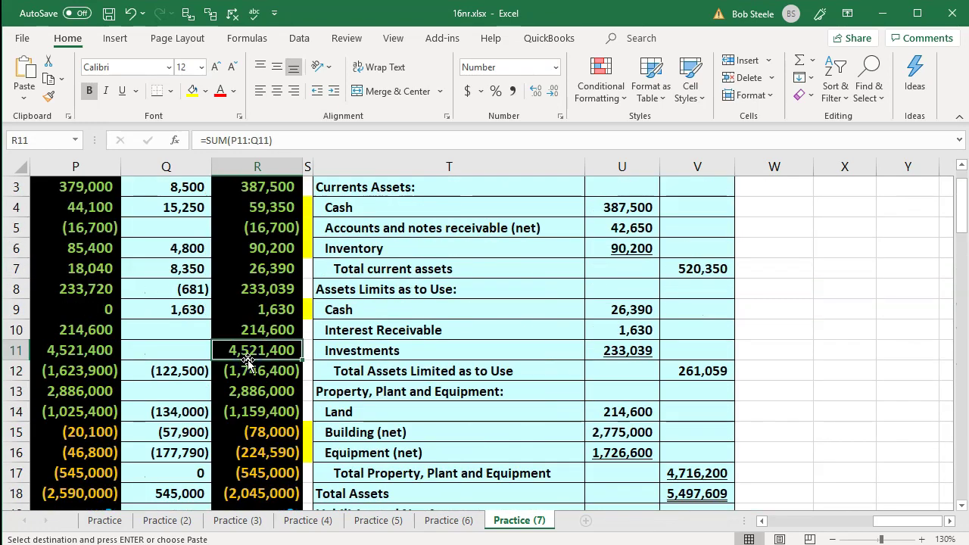
{"action": "key", "text": "Left"}
{"action": "key", "text": "Left"}
{"action": "key", "text": "Left"}
{"action": "key", "text": "Left"}
{"action": "scroll", "coordinate": [247, 359], "scroll_direction": "down", "scroll_amount": 5}
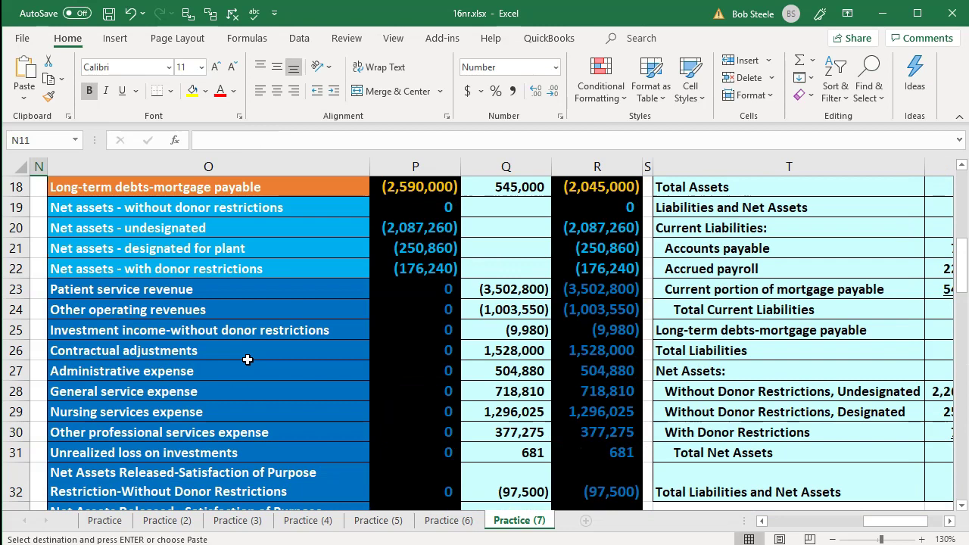
{"action": "scroll", "coordinate": [247, 359], "scroll_direction": "down", "scroll_amount": 1}
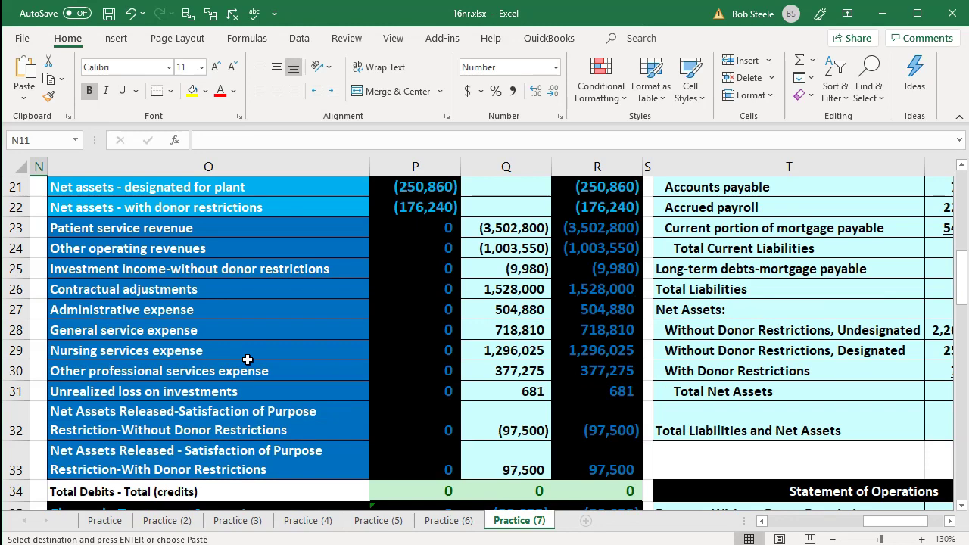
{"action": "scroll", "coordinate": [247, 359], "scroll_direction": "up", "scroll_amount": 6}
{"action": "scroll", "coordinate": [247, 359], "scroll_direction": "up", "scroll_amount": 1}
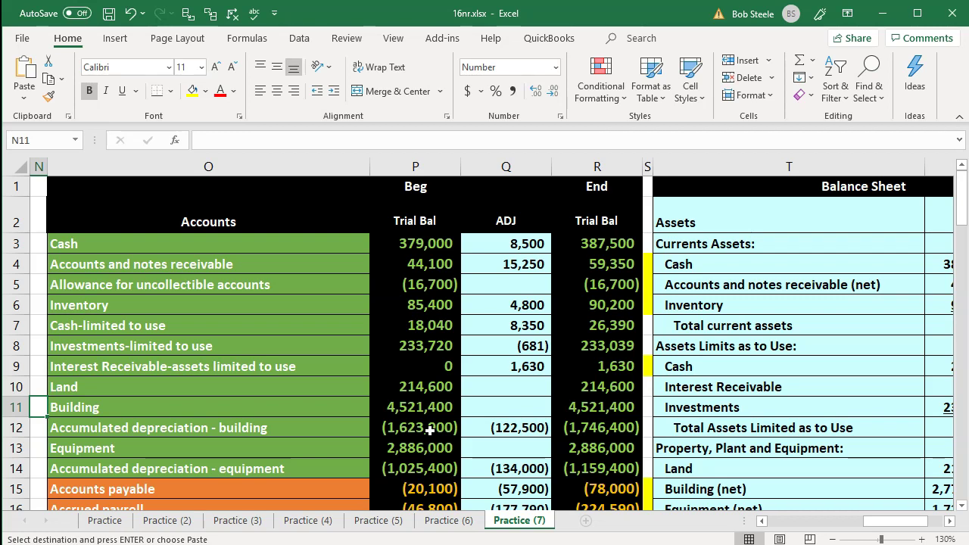
{"action": "scroll", "coordinate": [429, 430], "scroll_direction": "down", "scroll_amount": 1}
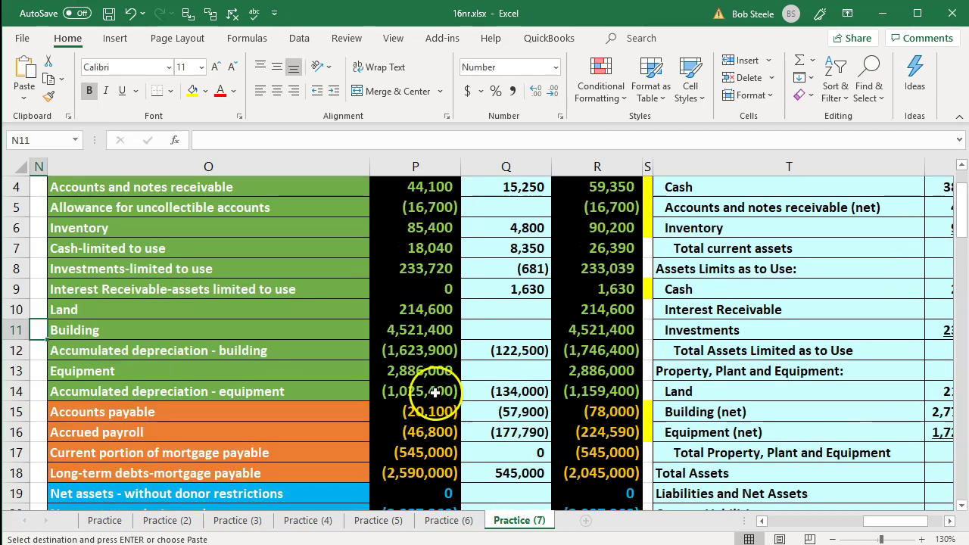
{"action": "left_click", "coordinate": [479, 353]}
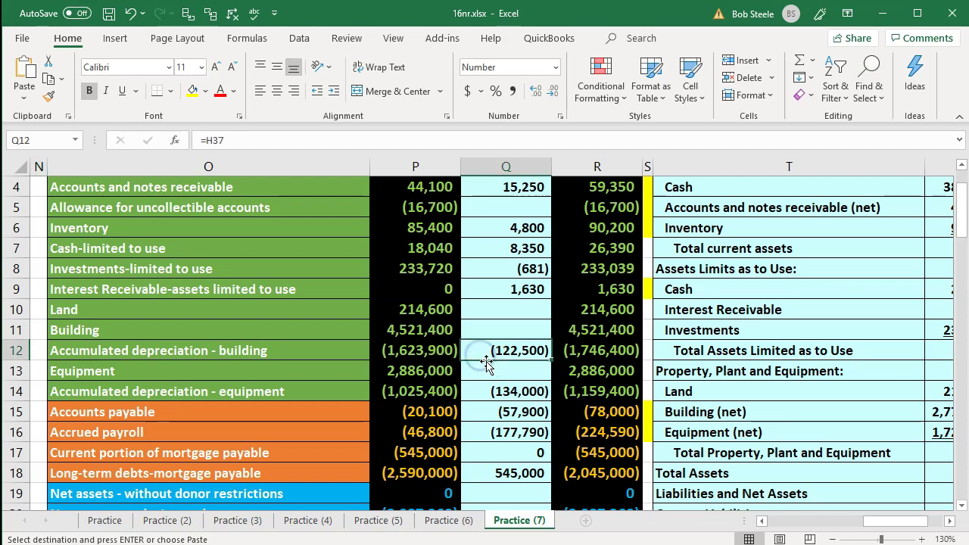
{"action": "left_click", "coordinate": [508, 391]}
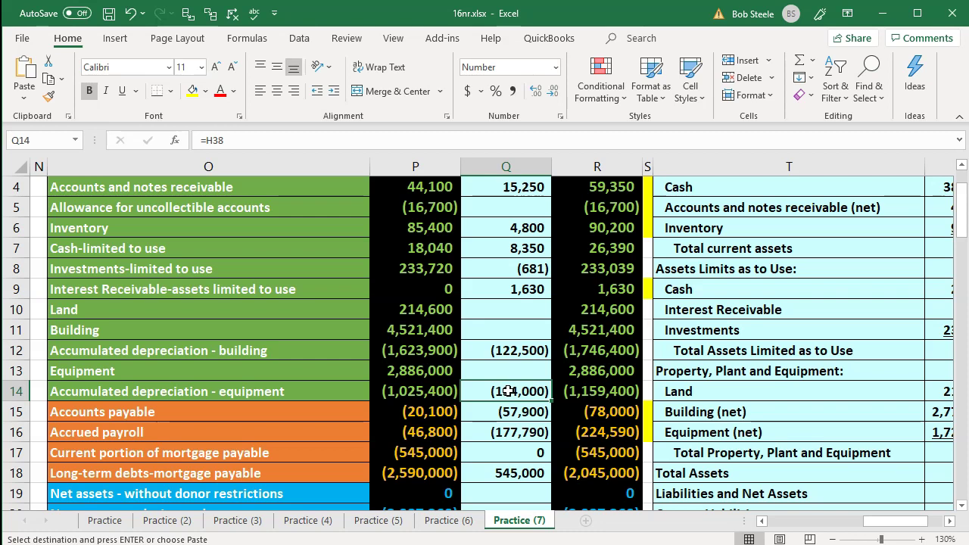
Enter the formula =R12-P12+R14-P14 in V75 to combine the changes in building and equipment accumulated depreciation
{"action": "key", "text": "Right"}
{"action": "key", "text": "Right"}
{"action": "key", "text": "Right"}
{"action": "key", "text": "Right"}
{"action": "key", "text": "Right"}
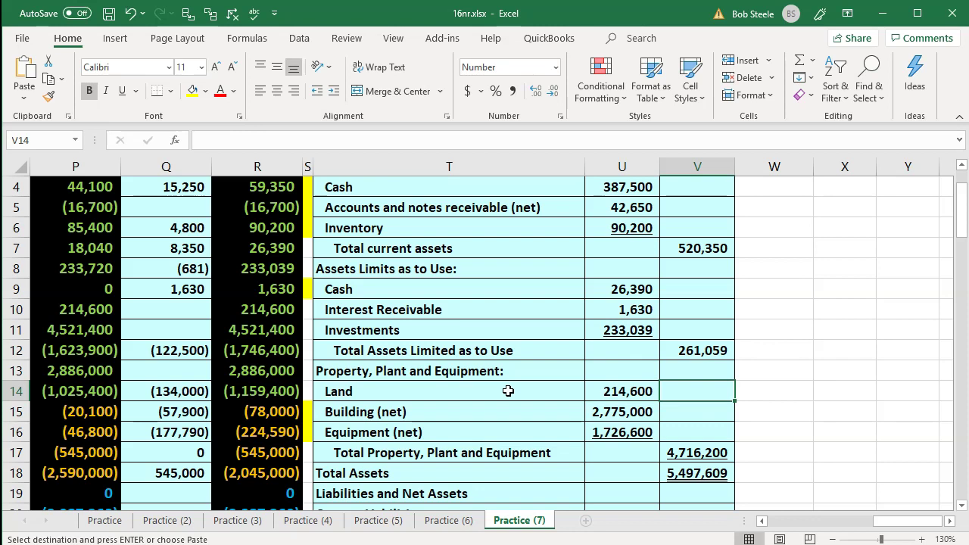
{"action": "key", "text": "ctrl+Down"}
{"action": "key", "text": "ctrl+Down"}
{"action": "key", "text": "ctrl+Down"}
{"action": "key", "text": "ctrl+Down"}
{"action": "key", "text": "ctrl+Down"}
{"action": "key", "text": "ctrl+Down"}
{"action": "key", "text": "ctrl+Down"}
{"action": "key", "text": "ctrl+Down"}
{"action": "key", "text": "ctrl+Down"}
{"action": "key", "text": "ctrl+Down"}
{"action": "key", "text": "ctrl+Down"}
{"action": "key", "text": "ctrl+Down"}
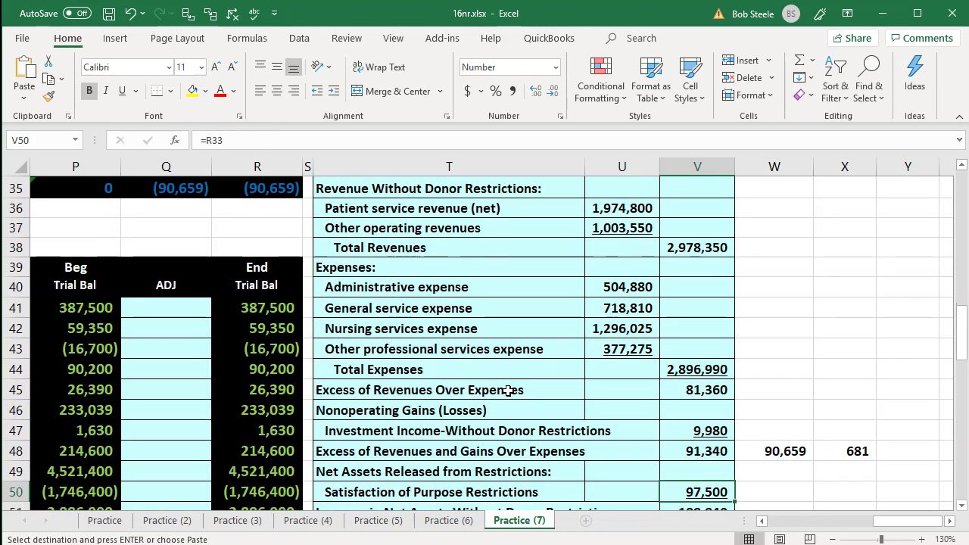
{"action": "key", "text": "Down"}
{"action": "key", "text": "Down"}
{"action": "key", "text": "Down"}
{"action": "key", "text": "Down"}
{"action": "key", "text": "Down"}
{"action": "key", "text": "Down"}
{"action": "key", "text": "Down"}
{"action": "key", "text": "Down"}
{"action": "key", "text": "Down"}
{"action": "key", "text": "Down"}
{"action": "key", "text": "Down"}
{"action": "key", "text": "Down"}
{"action": "key", "text": "Down"}
{"action": "key", "text": "Down"}
{"action": "key", "text": "Down"}
{"action": "key", "text": "Down"}
{"action": "key", "text": "Down"}
{"action": "key", "text": "Down"}
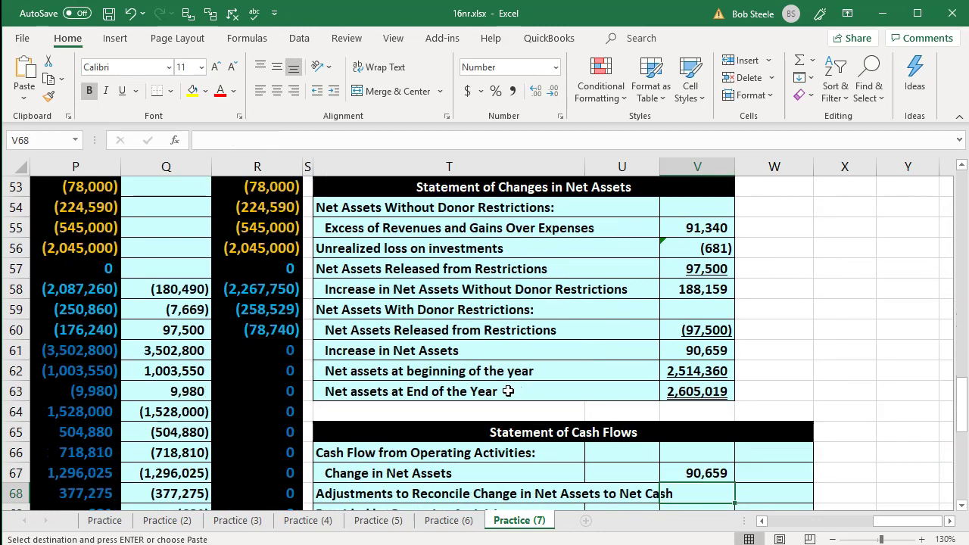
{"action": "key", "text": "Down"}
{"action": "key", "text": "Down"}
{"action": "key", "text": "Down"}
{"action": "key", "text": "Down"}
{"action": "key", "text": "Down"}
{"action": "key", "text": "Down"}
{"action": "key", "text": "Down"}
{"action": "key", "text": "Down"}
{"action": "key", "text": "Down"}
{"action": "key", "text": "Up"}
{"action": "key", "text": "Up"}
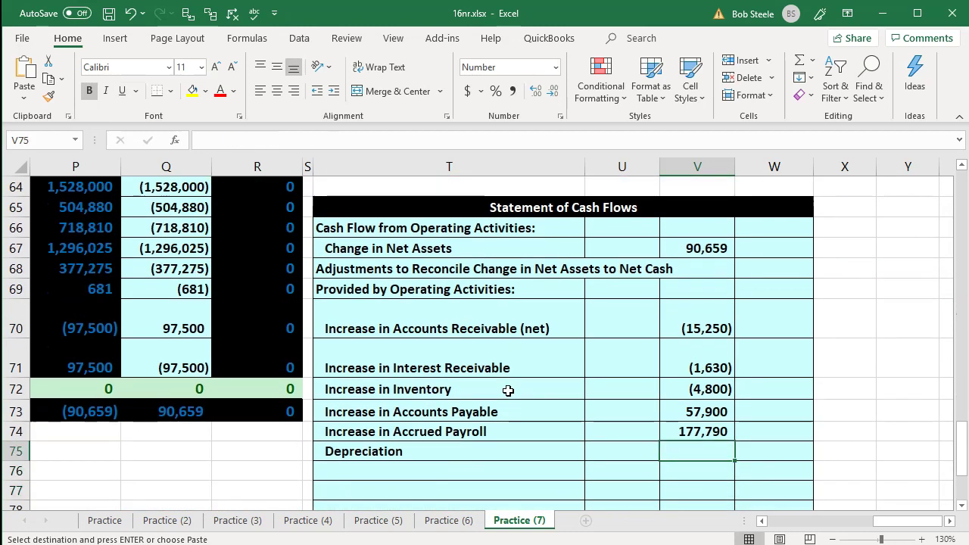
{"action": "type", "text": "="}
{"action": "scroll", "coordinate": [235, 316], "scroll_direction": "up", "scroll_amount": 6}
{"action": "scroll", "coordinate": [235, 316], "scroll_direction": "up", "scroll_amount": 15}
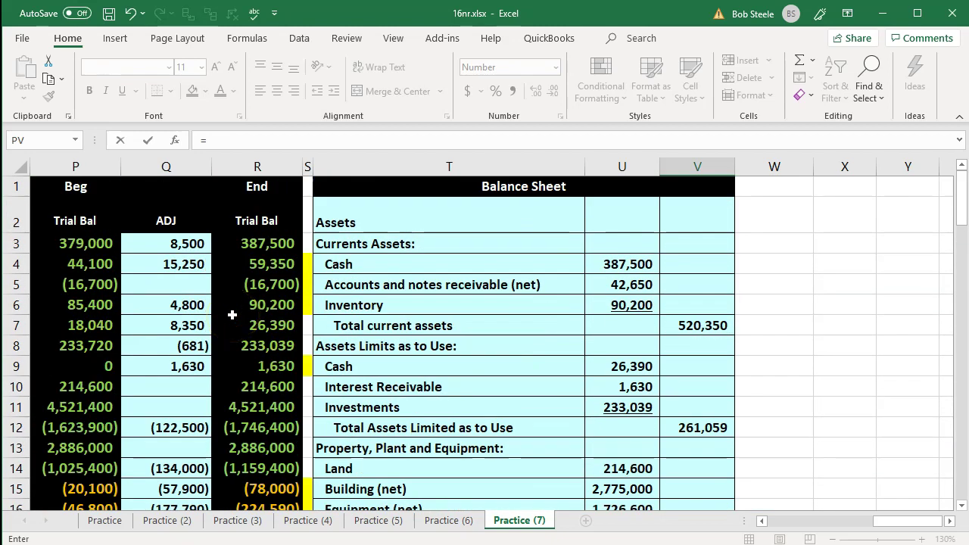
{"action": "left_click", "coordinate": [258, 427]}
{"action": "type", "text": "-"}
{"action": "left_click", "coordinate": [97, 428]}
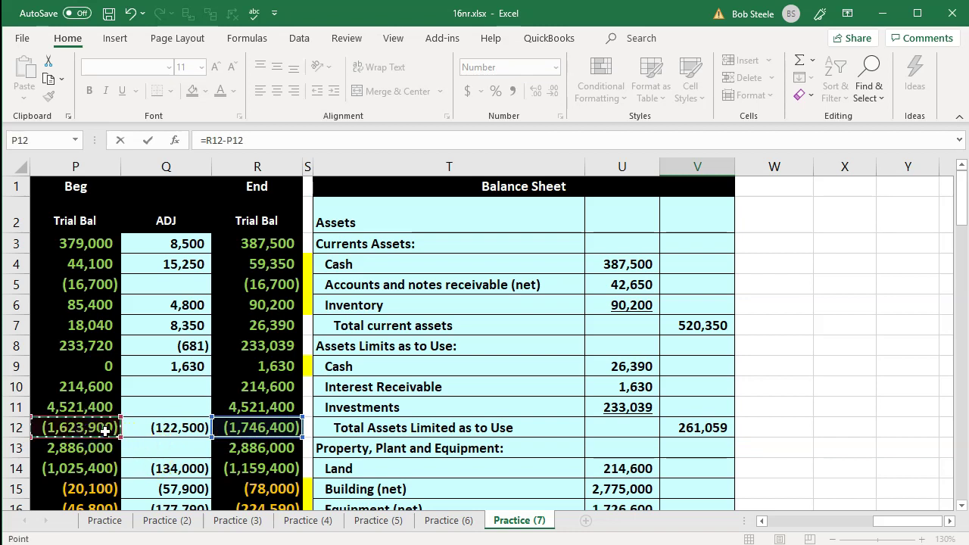
{"action": "type", "text": "+"}
{"action": "left_click", "coordinate": [275, 467]}
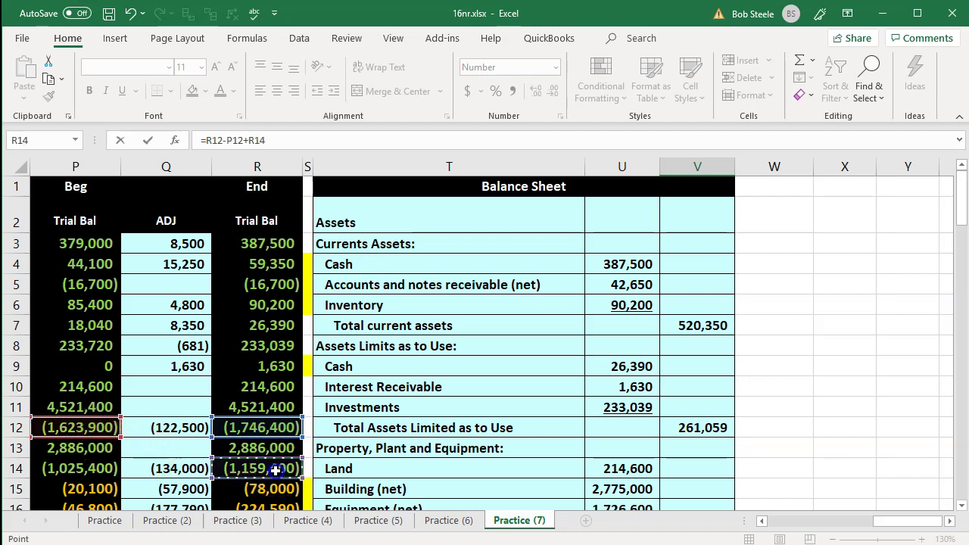
{"action": "type", "text": "-"}
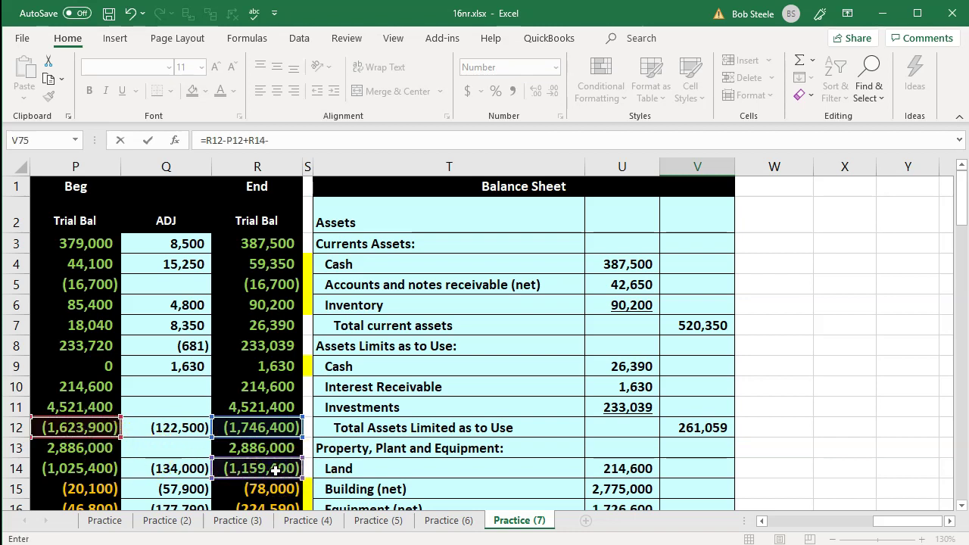
{"action": "left_click", "coordinate": [95, 469]}
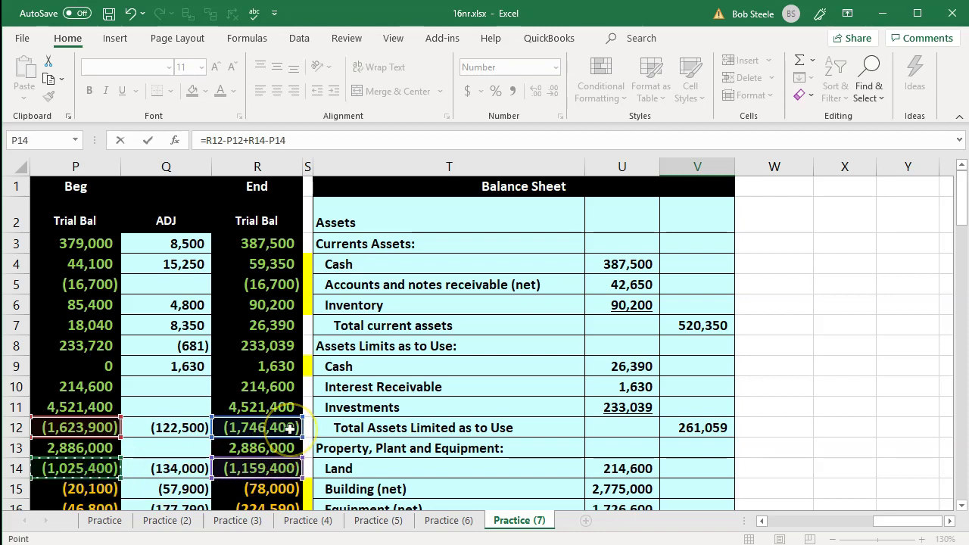
{"action": "left_click", "coordinate": [291, 461]}
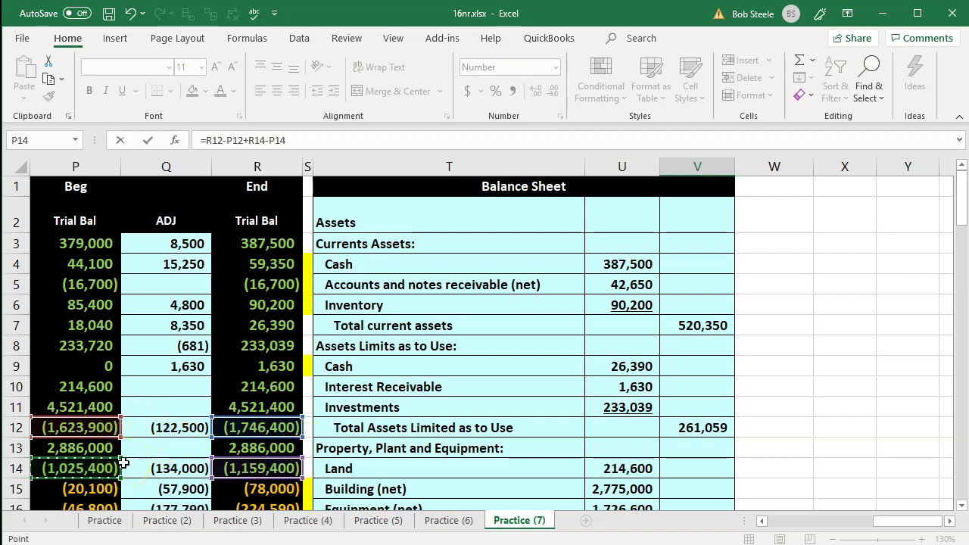
{"action": "left_click", "coordinate": [277, 456]}
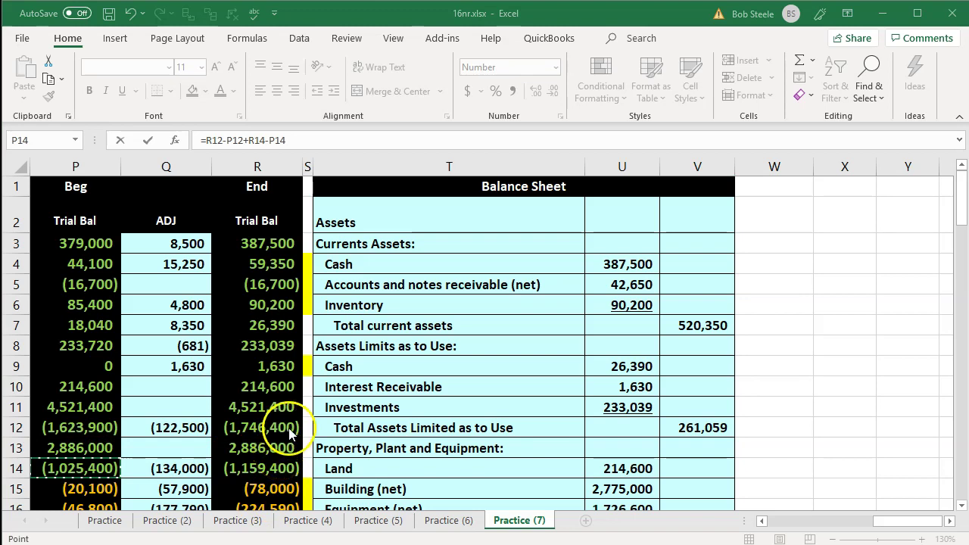
{"action": "left_click", "coordinate": [101, 469]}
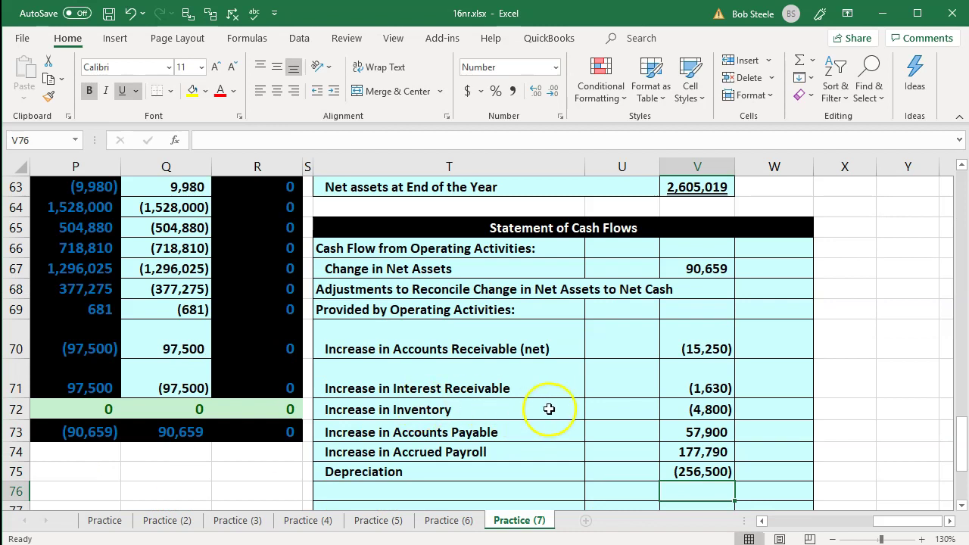
Change the depreciation formula in V75 to =-(R12-P12+R14-P14) to reverse its sign
{"action": "left_click", "coordinate": [695, 473]}
{"action": "scroll", "coordinate": [700, 477], "scroll_direction": "down", "scroll_amount": 1}
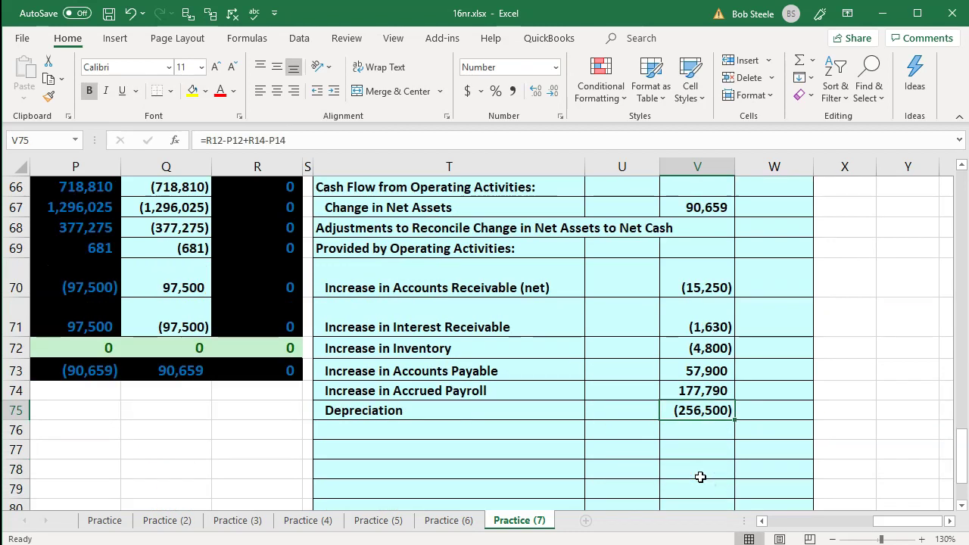
{"action": "scroll", "coordinate": [700, 477], "scroll_direction": "up", "scroll_amount": 1}
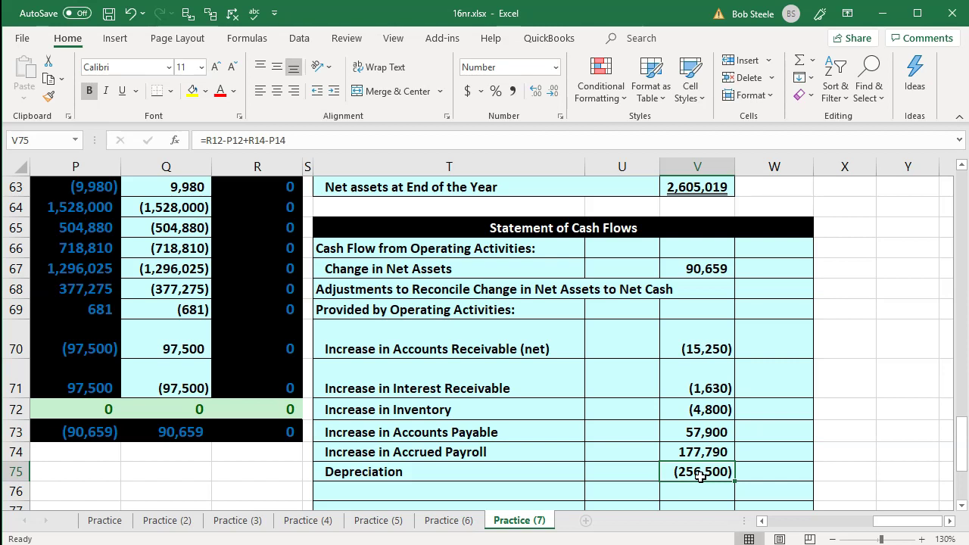
{"action": "double_click", "coordinate": [698, 473]}
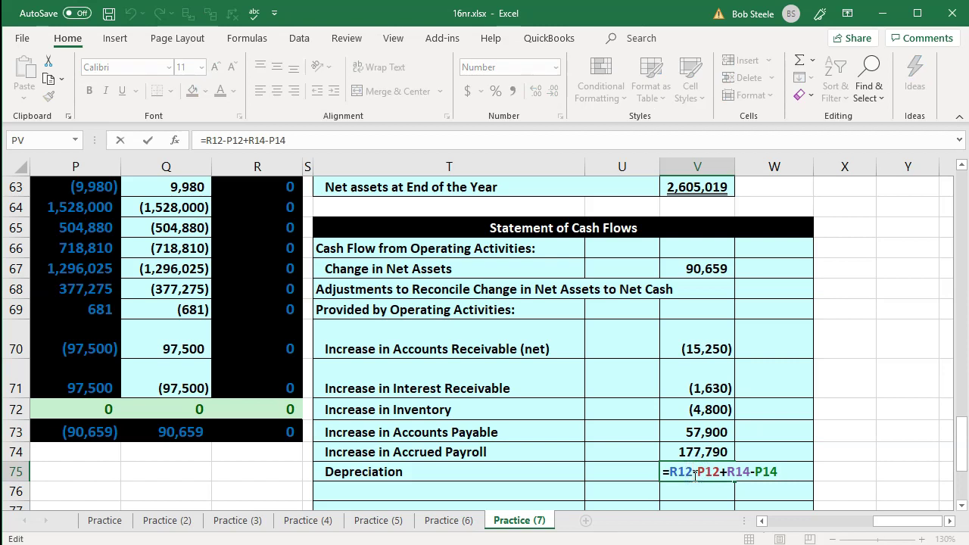
{"action": "key", "text": "Left"}
{"action": "type", "text": "-("}
{"action": "key", "text": "Right"}
{"action": "key", "text": "Right"}
{"action": "key", "text": "Right"}
{"action": "key", "text": "Right"}
{"action": "key", "text": "Right"}
{"action": "key", "text": "Right"}
{"action": "key", "text": "Right"}
{"action": "key", "text": "Right"}
{"action": "key", "text": "Right"}
{"action": "key", "text": "Right"}
{"action": "key", "text": "Right"}
{"action": "key", "text": "Right"}
{"action": "key", "text": "Right"}
{"action": "key", "text": "Right"}
{"action": "key", "text": "Right"}
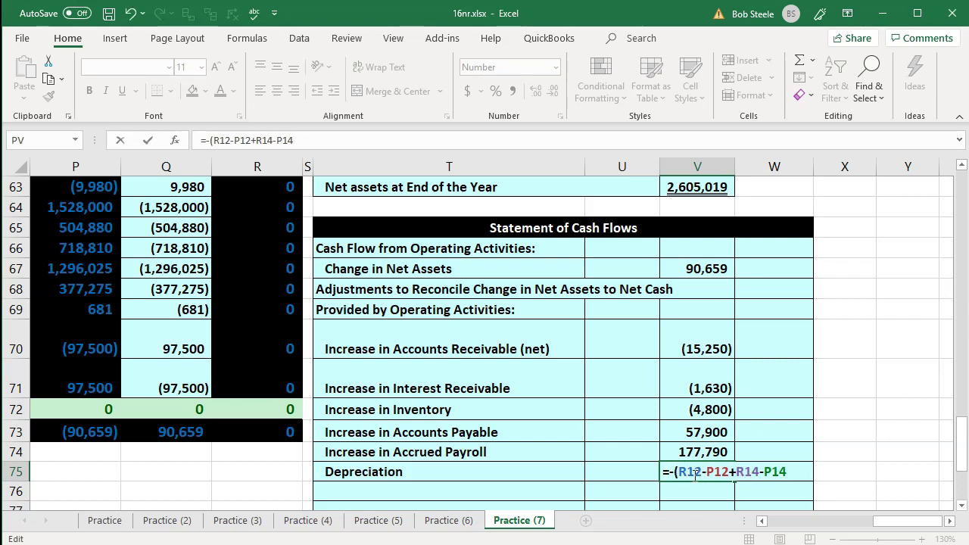
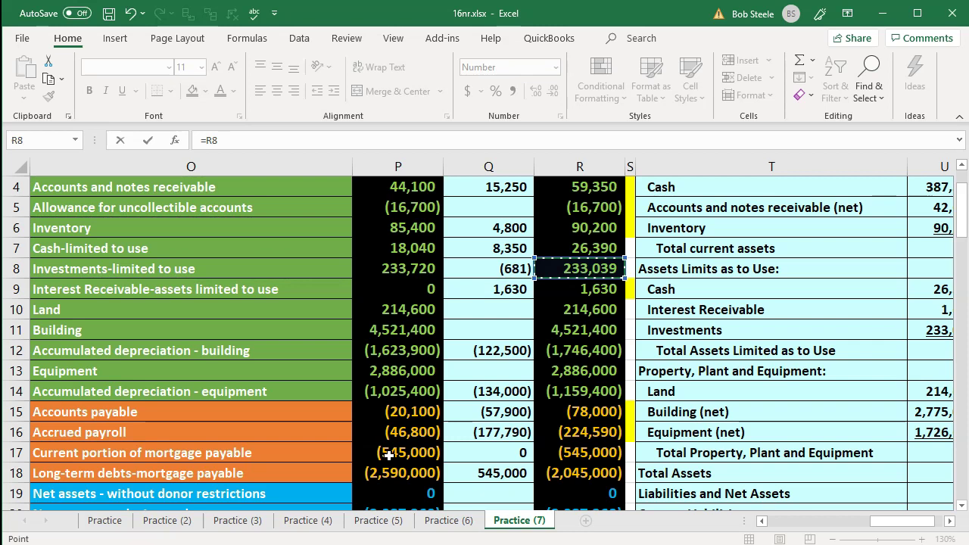
Complete the unrealized loss formula in V76 as =R8-P8 and reverse its sign by changing it to =-(R8-P8)
{"action": "left_click", "coordinate": [425, 269]}
{"action": "key", "text": "Return"}
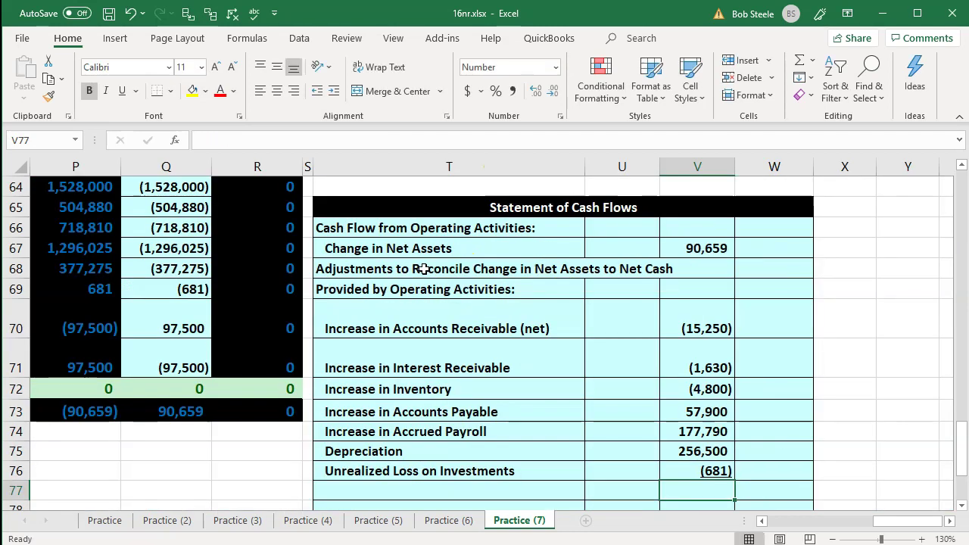
{"action": "key", "text": "Up"}
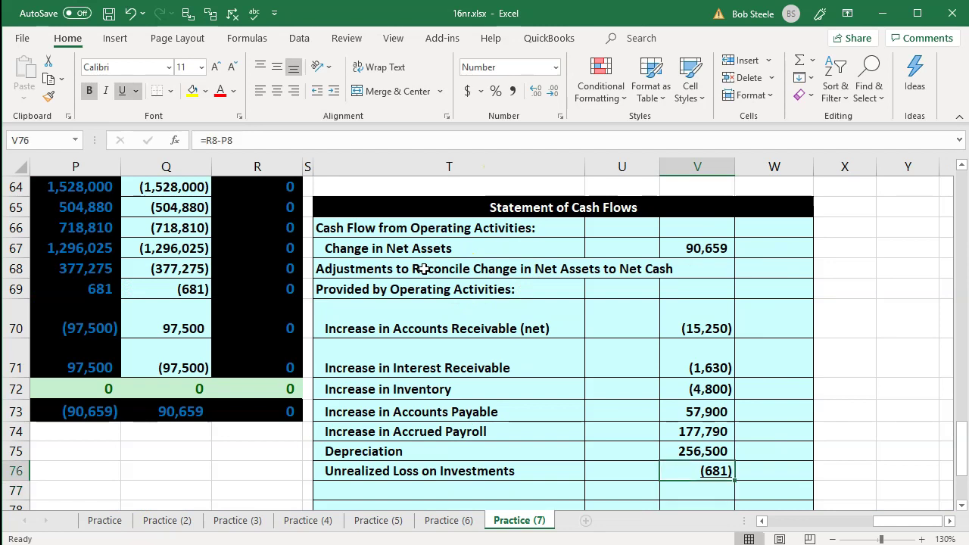
{"action": "double_click", "coordinate": [695, 473]}
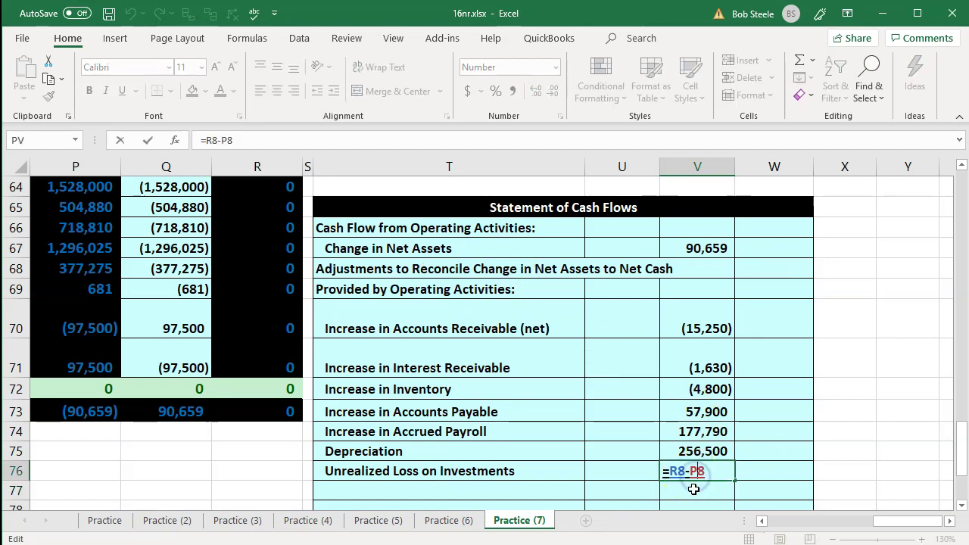
{"action": "type", "text": "-"}
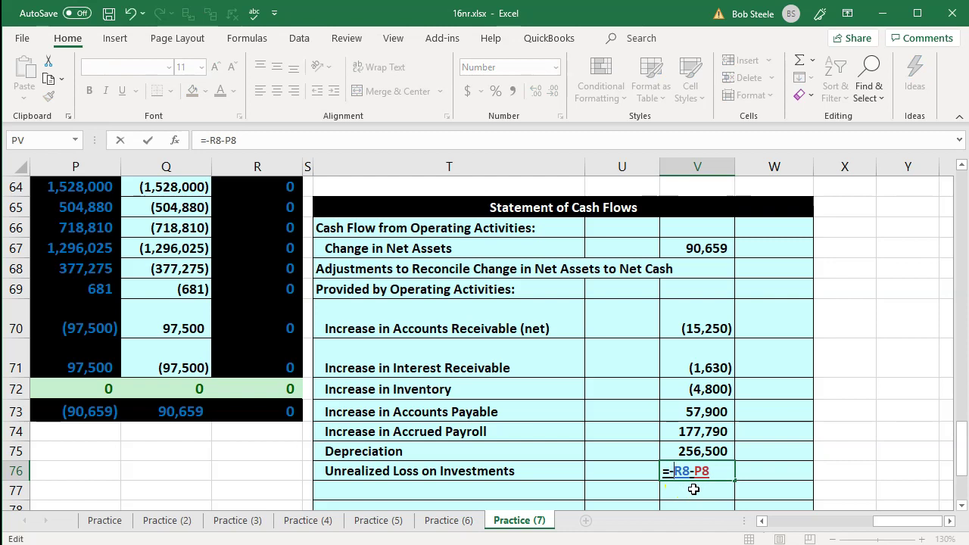
{"action": "type", "text": "("}
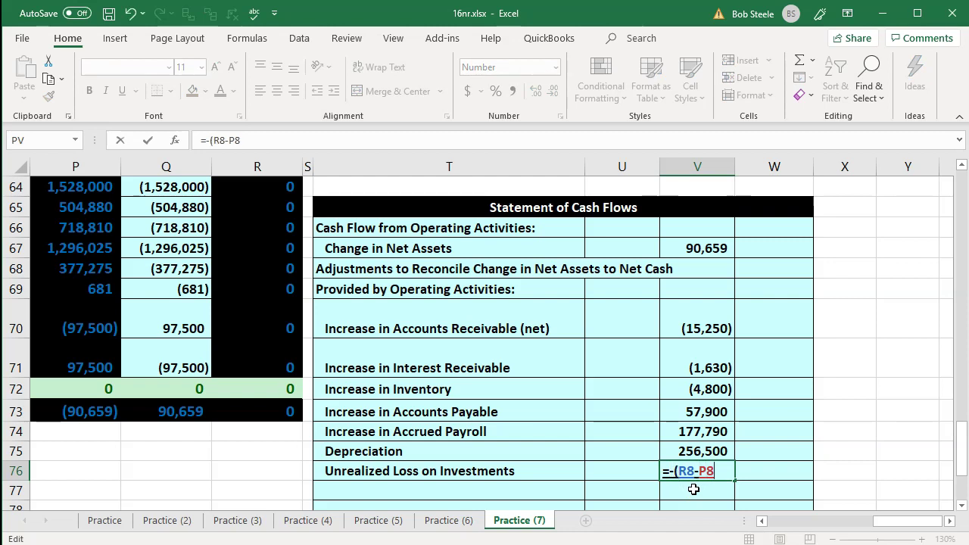
{"action": "key", "text": "Return"}
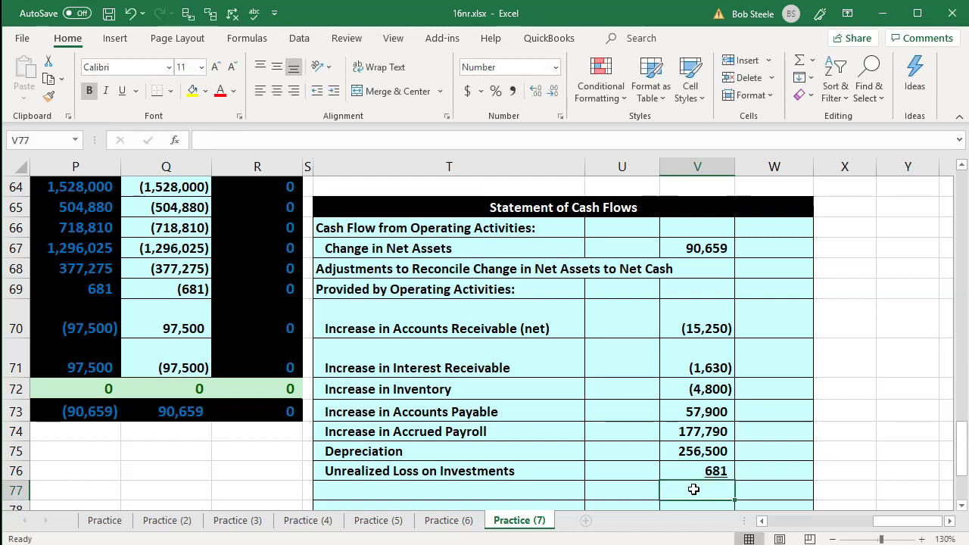
Fill cell S8 yellow to mark the Investments-limited to use row of the first trial balance
{"action": "key", "text": "Left"}
{"action": "key", "text": "Left"}
{"action": "key", "text": "Left"}
{"action": "key", "text": "Left"}
{"action": "key", "text": "Left"}
{"action": "key", "text": "Left"}
{"action": "key", "text": "Left"}
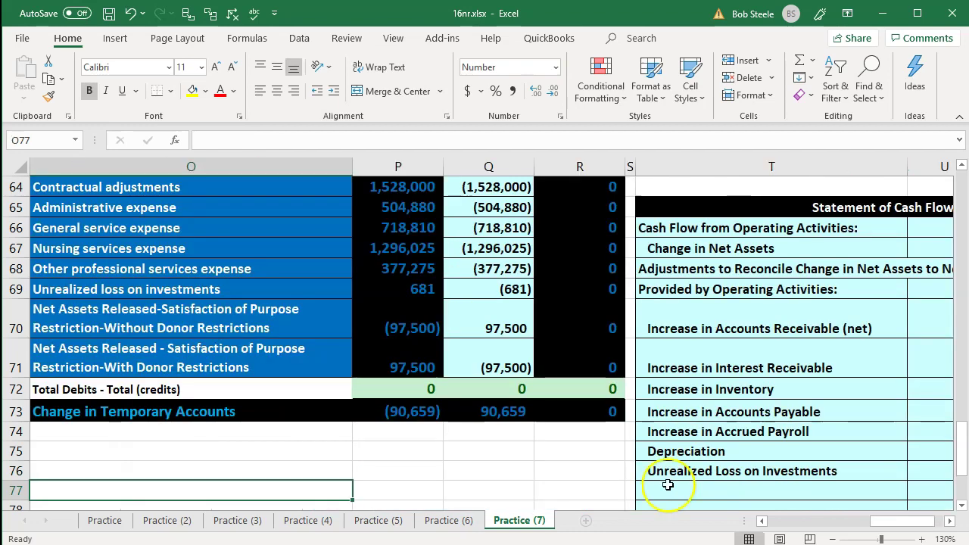
{"action": "scroll", "coordinate": [477, 378], "scroll_direction": "up", "scroll_amount": 13}
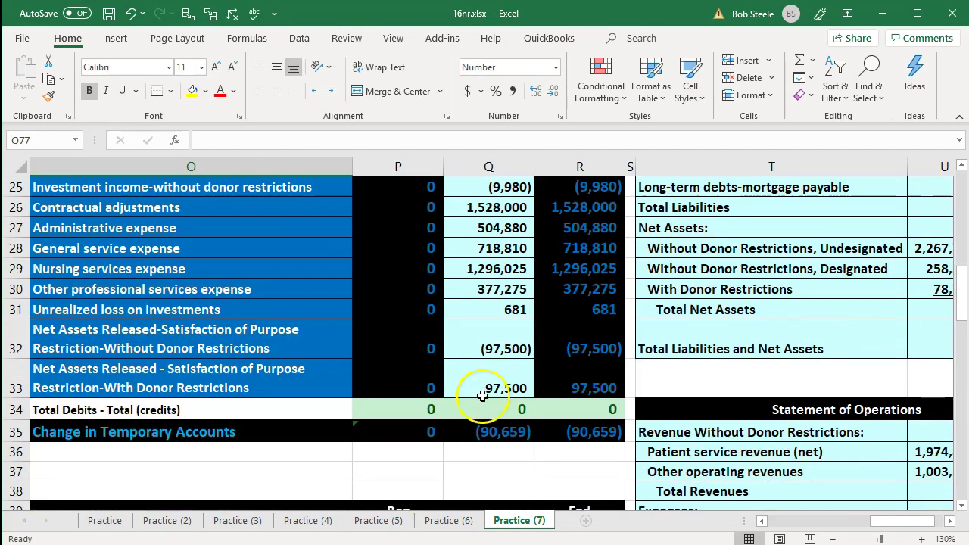
{"action": "scroll", "coordinate": [482, 396], "scroll_direction": "up", "scroll_amount": 6}
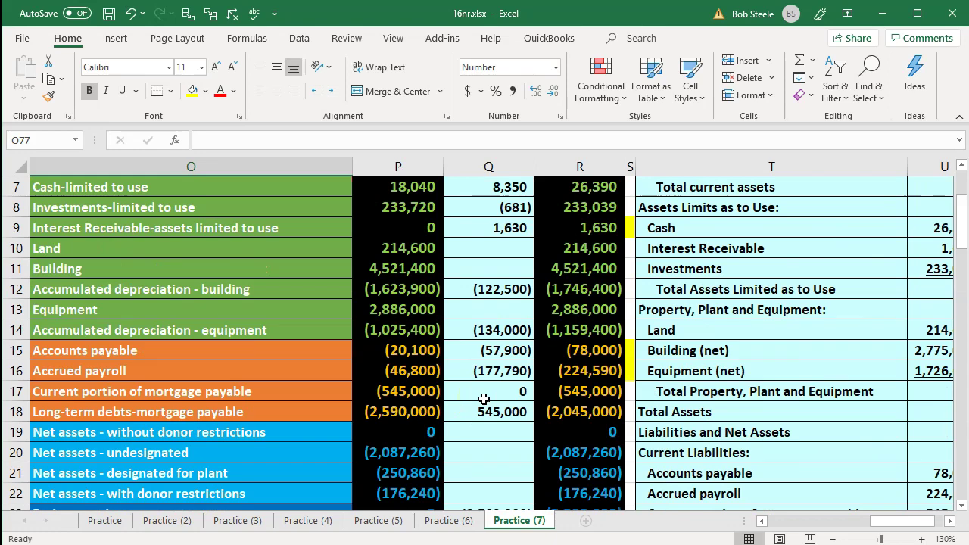
{"action": "scroll", "coordinate": [484, 399], "scroll_direction": "down", "scroll_amount": 5}
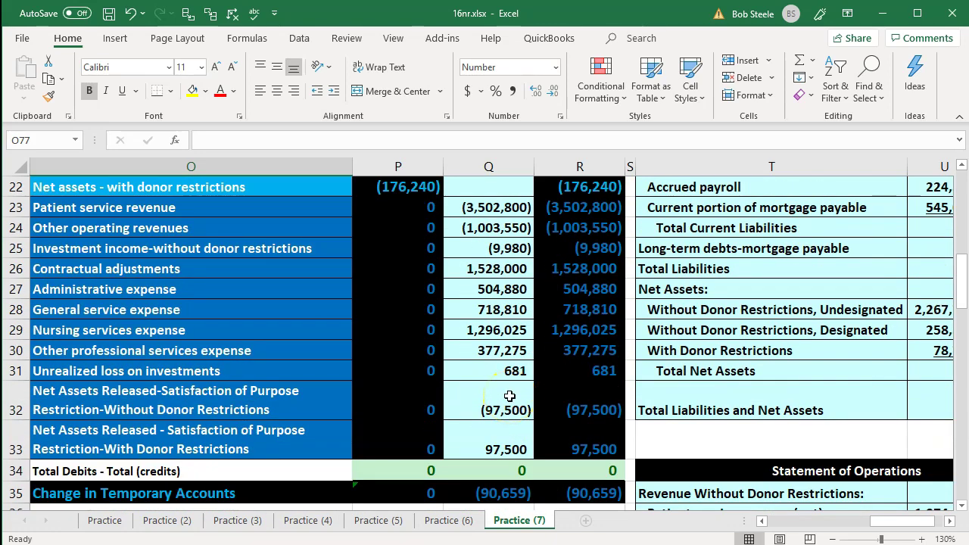
{"action": "scroll", "coordinate": [510, 396], "scroll_direction": "up", "scroll_amount": 6}
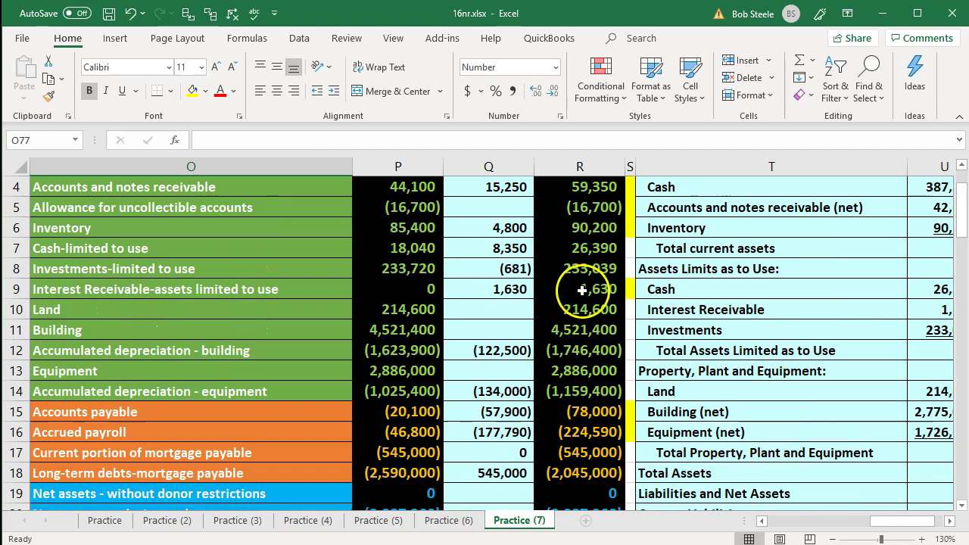
{"action": "right_click", "coordinate": [628, 269]}
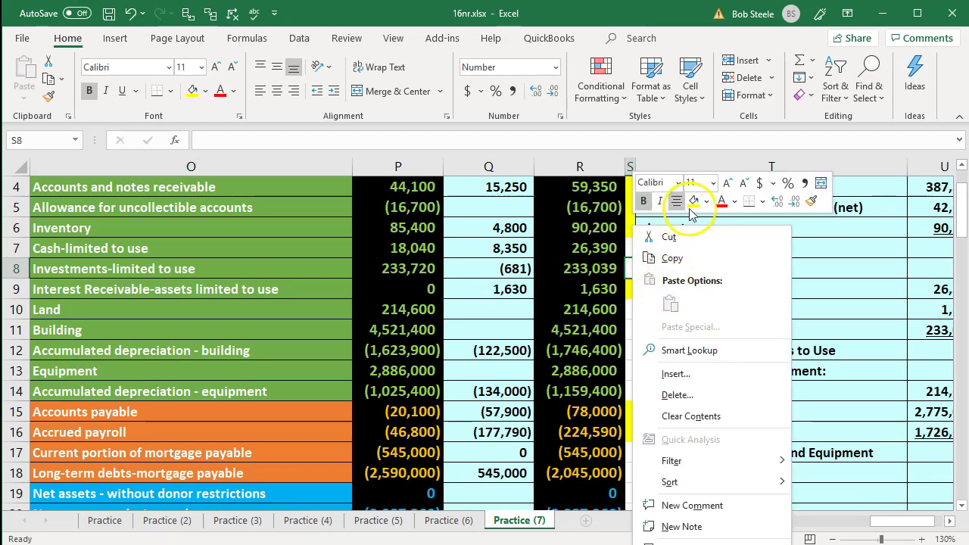
{"action": "left_click", "coordinate": [693, 201]}
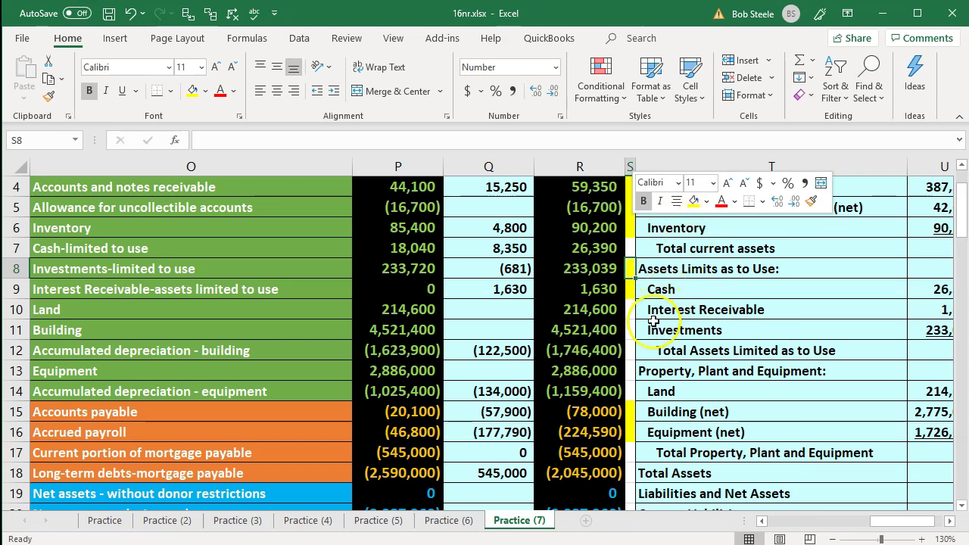
Fill S12 and S14 yellow to mark the building and equipment accumulated depreciation rows
{"action": "left_click", "coordinate": [631, 352]}
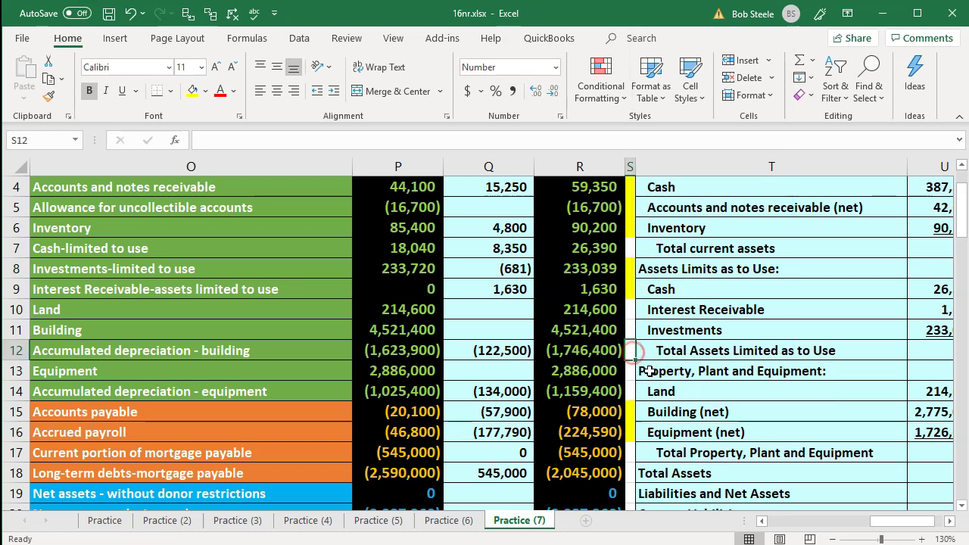
{"action": "right_click", "coordinate": [631, 351]}
{"action": "left_click", "coordinate": [688, 390]}
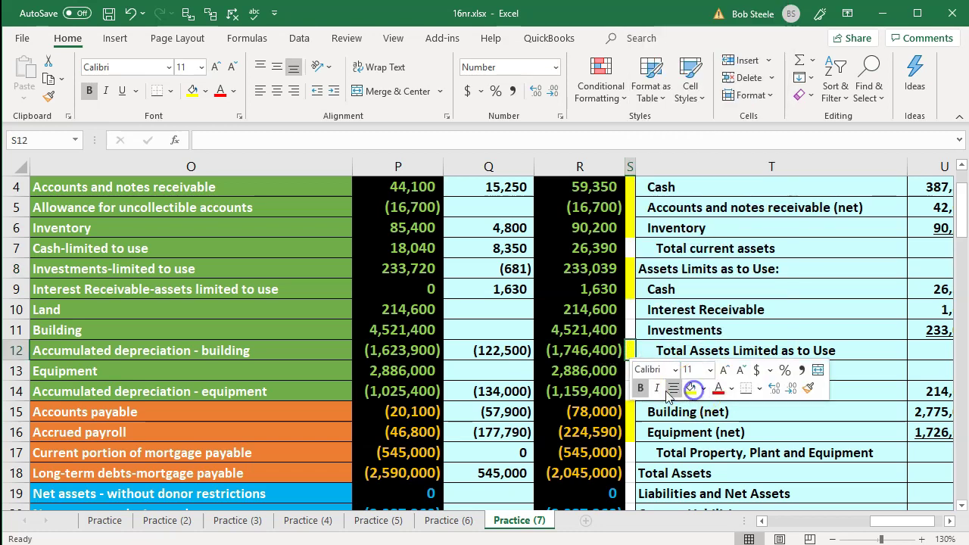
{"action": "left_click", "coordinate": [595, 409]}
{"action": "right_click", "coordinate": [631, 390]}
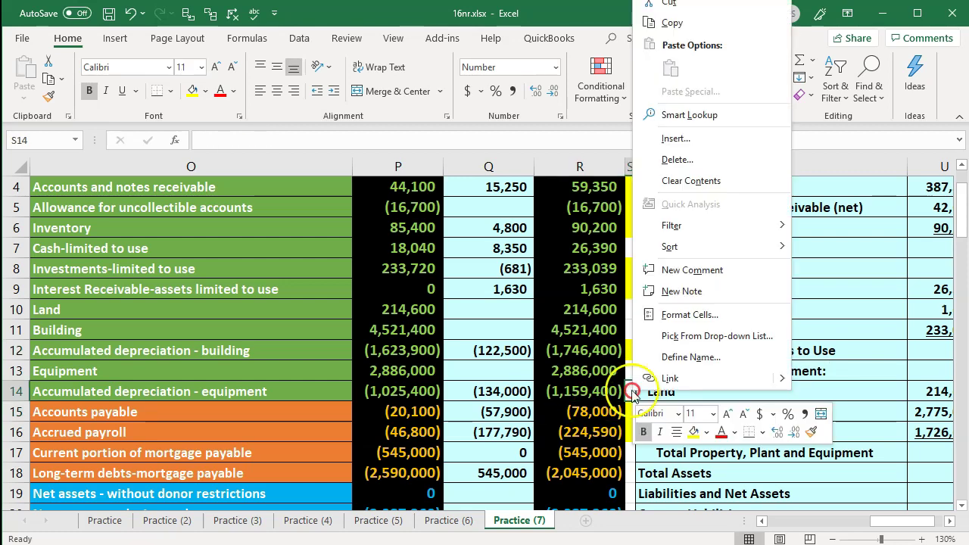
{"action": "left_click", "coordinate": [614, 391]}
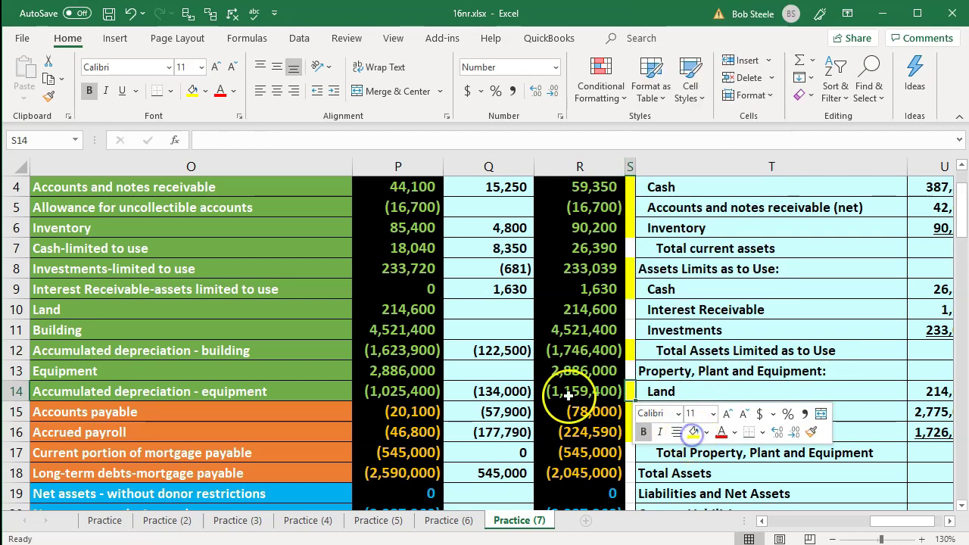
{"action": "left_click", "coordinate": [793, 390]}
Add the label "Net Cash Provided by Operating Activities" in T77 of the Statement of Cash Flows
{"action": "scroll", "coordinate": [795, 389], "scroll_direction": "down", "scroll_amount": 7}
{"action": "scroll", "coordinate": [796, 388], "scroll_direction": "down", "scroll_amount": 3}
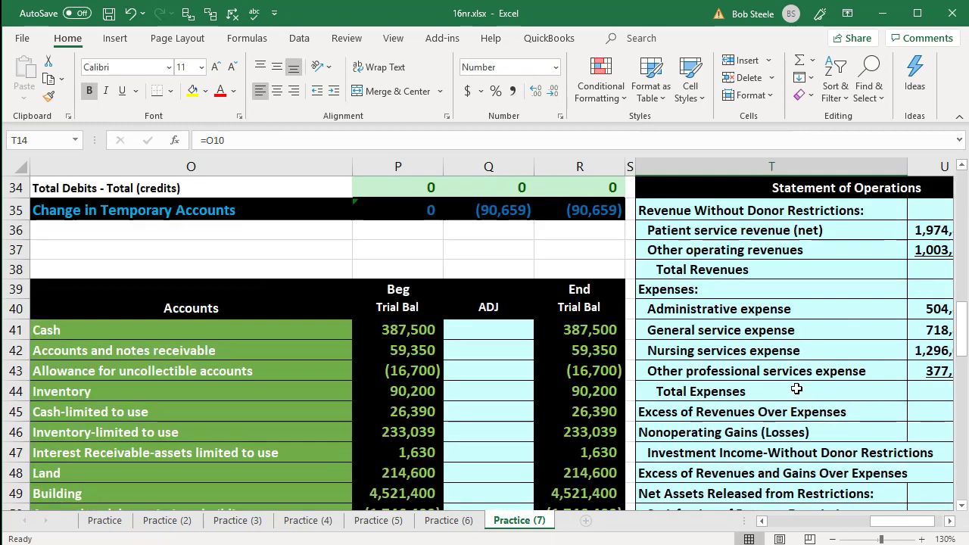
{"action": "left_click", "coordinate": [797, 389]}
{"action": "scroll", "coordinate": [795, 371], "scroll_direction": "down", "scroll_amount": 13}
{"action": "scroll", "coordinate": [787, 349], "scroll_direction": "up", "scroll_amount": 2}
{"action": "left_click", "coordinate": [783, 326]}
{"action": "scroll", "coordinate": [783, 327], "scroll_direction": "right", "scroll_amount": 2}
{"action": "left_click", "coordinate": [784, 328]}
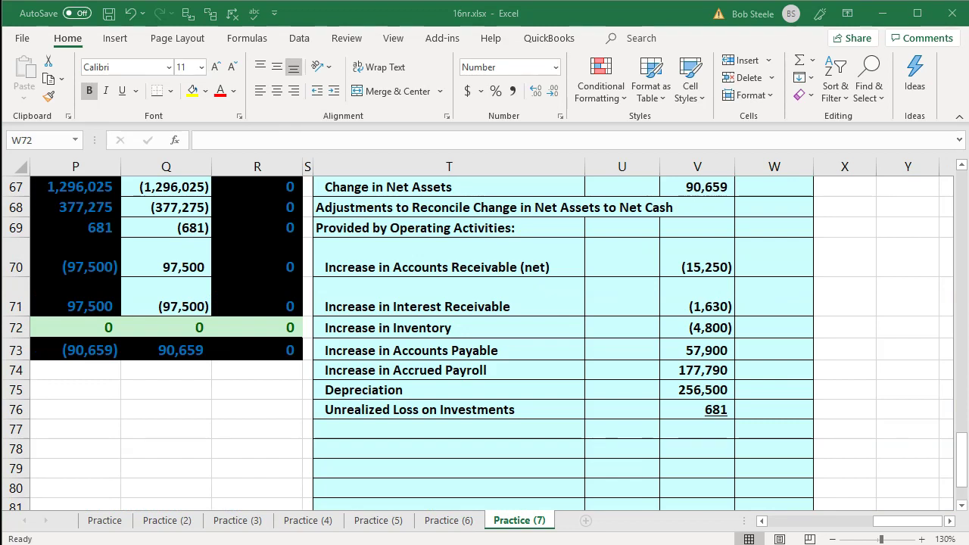
{"action": "left_click", "coordinate": [480, 430]}
{"action": "type", "text": "Net Cash Provided by Operating Activities"}
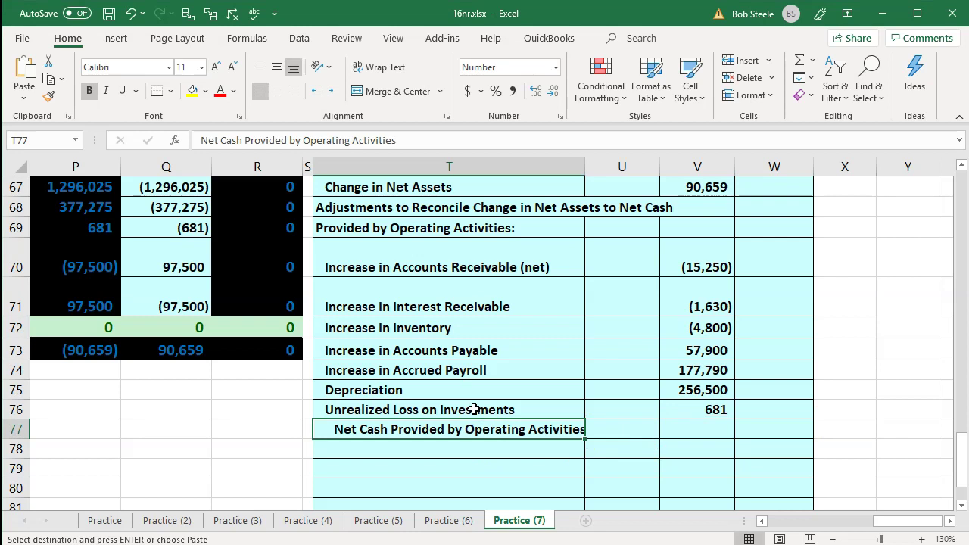
Total the operating activities in W77 with a SUM formula over V67:V76
{"action": "key", "text": "Right"}
{"action": "key", "text": "Right"}
{"action": "key", "text": "Right"}
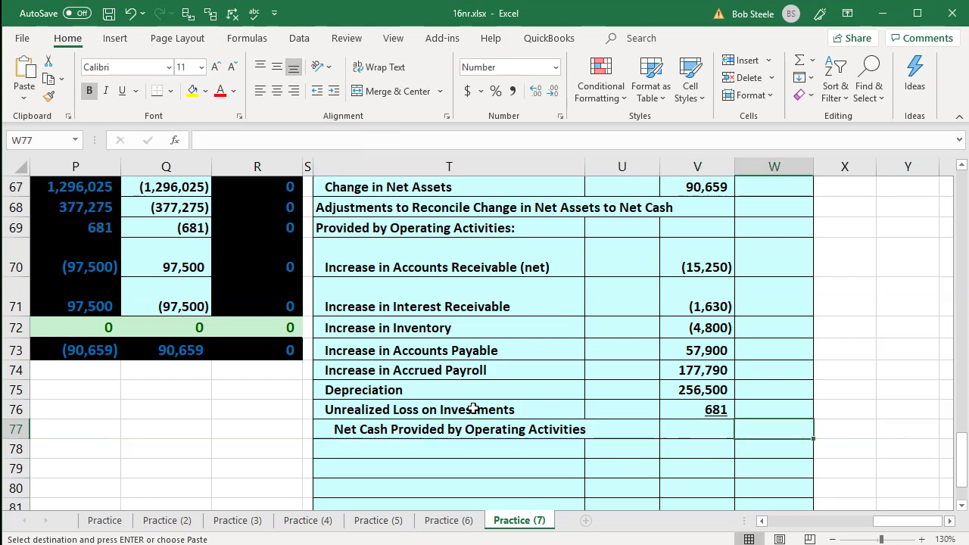
{"action": "type", "text": "="}
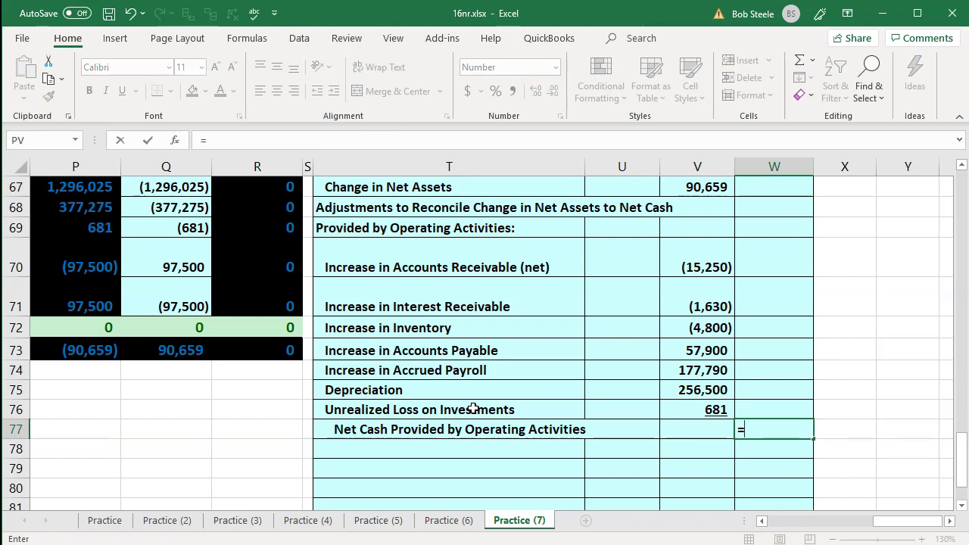
{"action": "type", "text": "sum"}
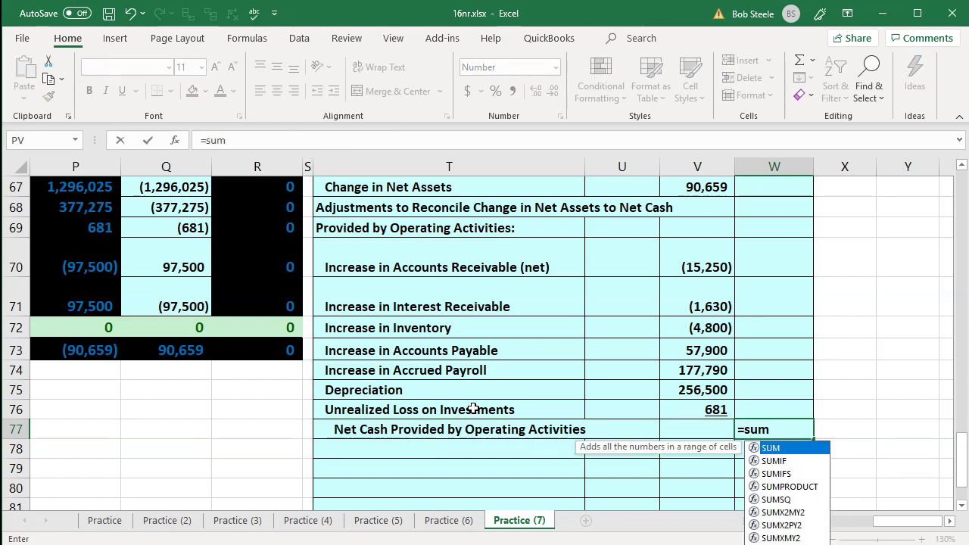
{"action": "type", "text": "("}
{"action": "key", "text": "Left"}
{"action": "key", "text": "Up"}
{"action": "key", "text": "shift+Up"}
{"action": "key", "text": "shift+Up"}
{"action": "key", "text": "shift+Up"}
{"action": "key", "text": "shift+Up"}
{"action": "key", "text": "shift+Up"}
{"action": "key", "text": "shift+Up"}
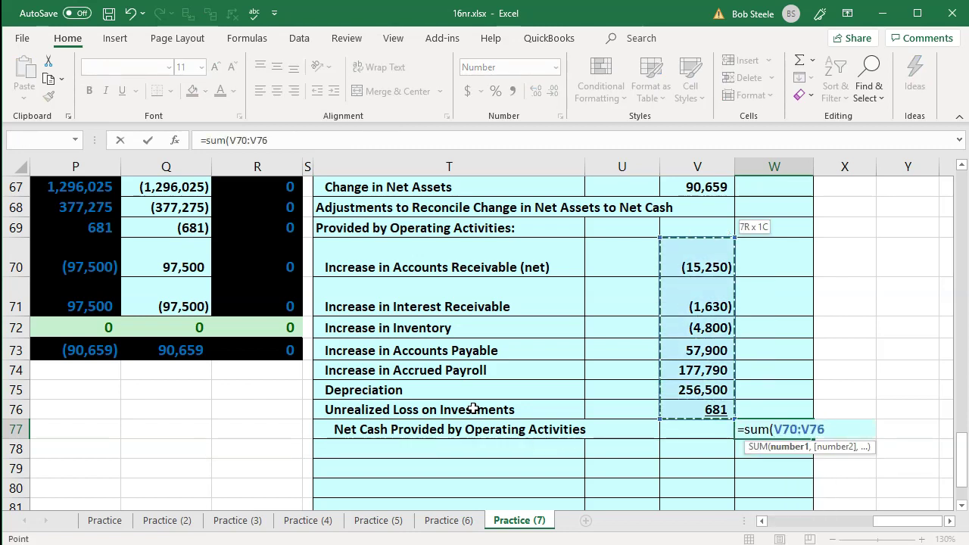
{"action": "key", "text": "shift+Up"}
{"action": "key", "text": "shift+Up"}
{"action": "key", "text": "shift+Up"}
{"action": "key", "text": "shift+Up"}
{"action": "key", "text": "shift+Up"}
{"action": "key", "text": "shift+Down"}
{"action": "key", "text": "shift+Down"}
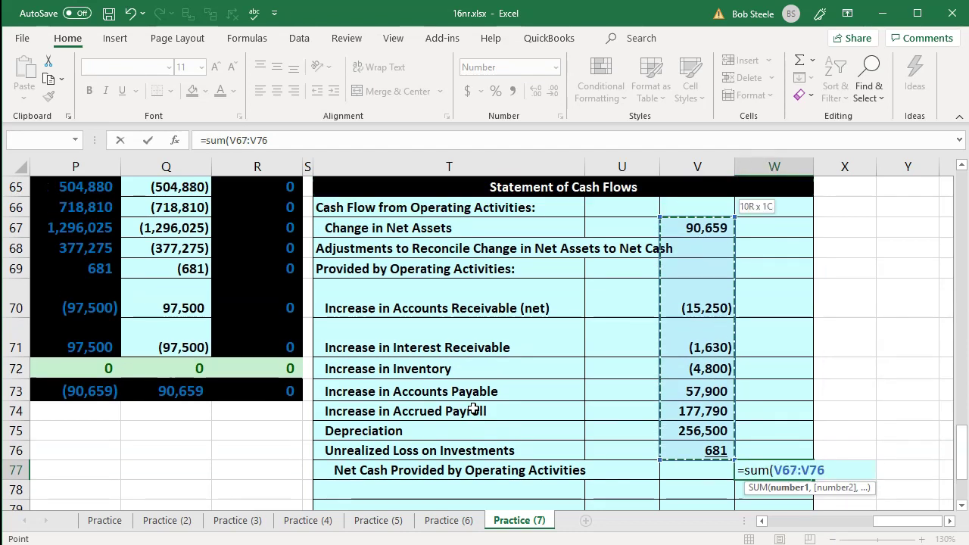
{"action": "key", "text": "Return"}
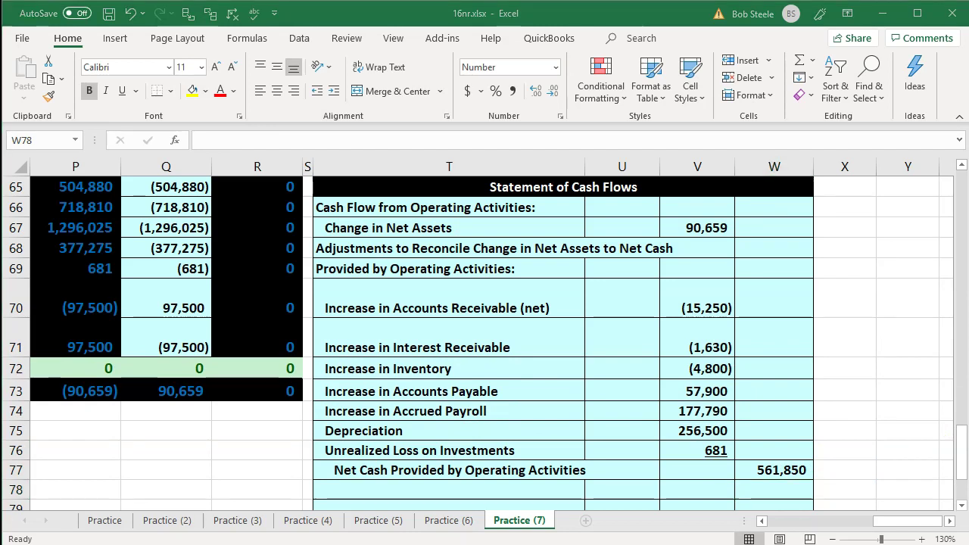
Add the heading "Cash Flows Provided by Financing Activities:" in T78 and an indented "Payment on mortgage payable" line in T79
{"action": "key", "text": "ctrl+c"}
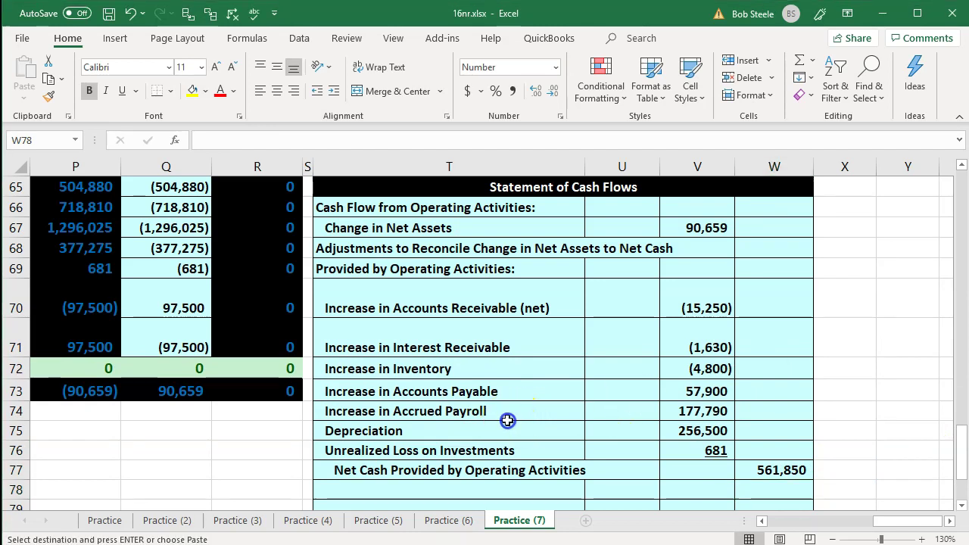
{"action": "scroll", "coordinate": [426, 432], "scroll_direction": "down", "scroll_amount": 1}
{"action": "left_click", "coordinate": [417, 436]}
{"action": "key", "text": "ctrl+v"}
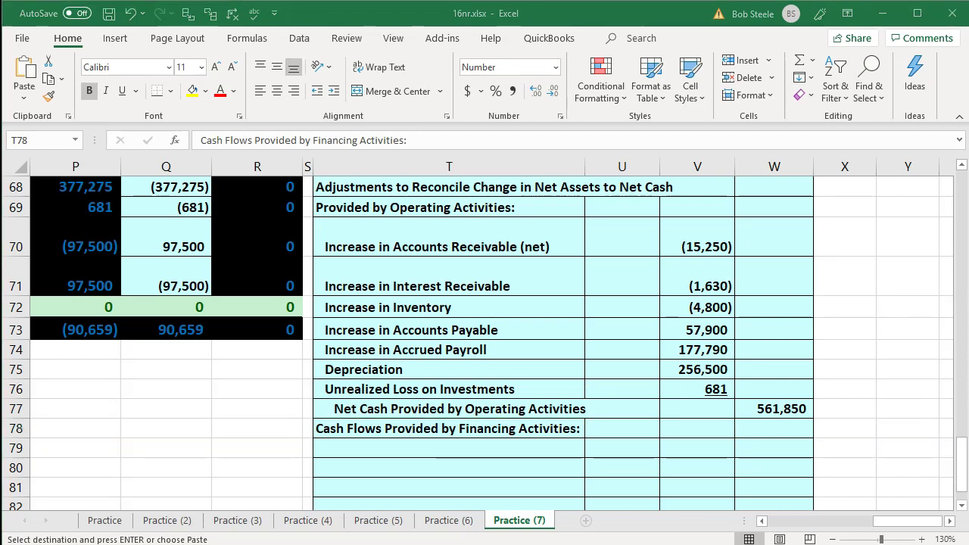
{"action": "left_click", "coordinate": [430, 447]}
{"action": "key", "text": "ctrl+v"}
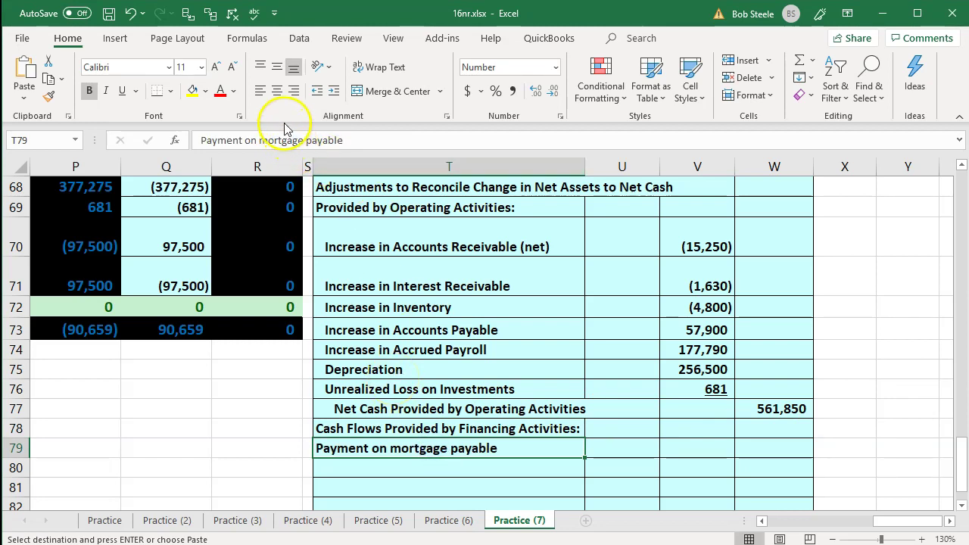
{"action": "left_click", "coordinate": [331, 99]}
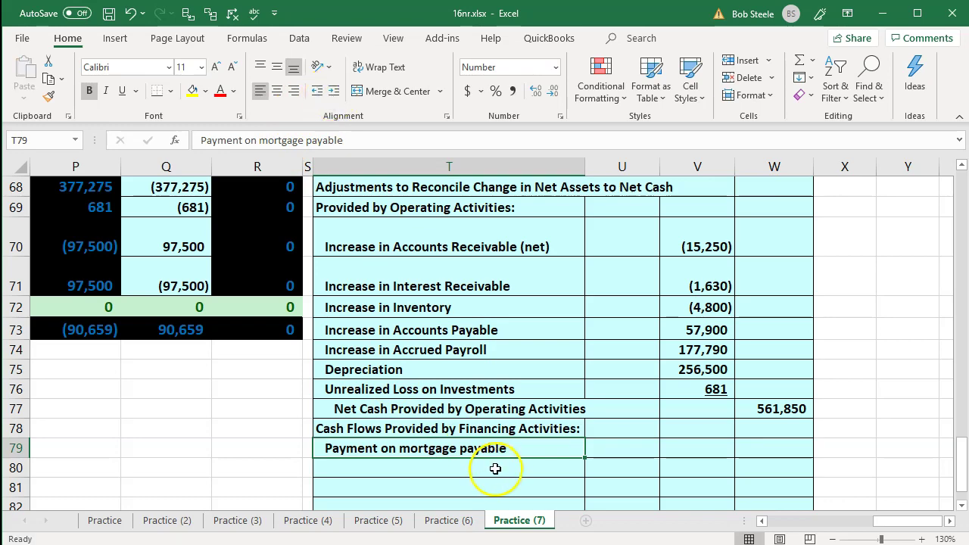
Examine the beginning balances, adjustments and ending balances of the current and long-term mortgage payable in the first trial balance
{"action": "scroll", "coordinate": [202, 428], "scroll_direction": "up", "scroll_amount": 7}
{"action": "scroll", "coordinate": [200, 430], "scroll_direction": "up", "scroll_amount": 12}
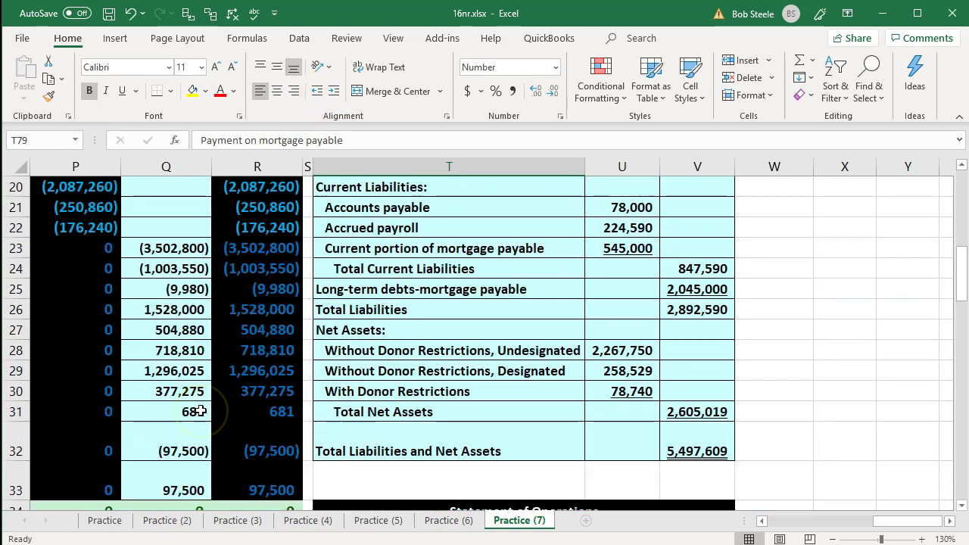
{"action": "left_click", "coordinate": [206, 309]}
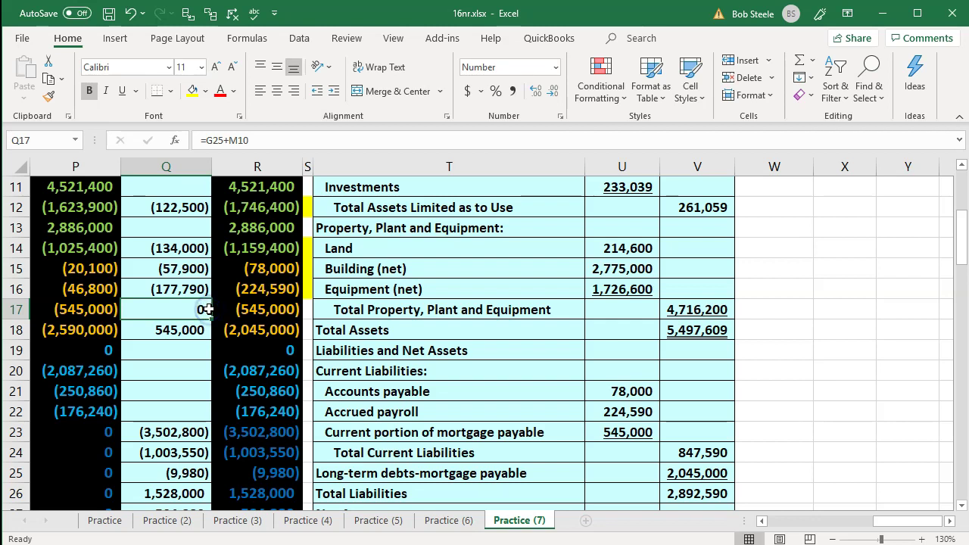
{"action": "key", "text": "Left"}
{"action": "key", "text": "Left"}
{"action": "key", "text": "Left"}
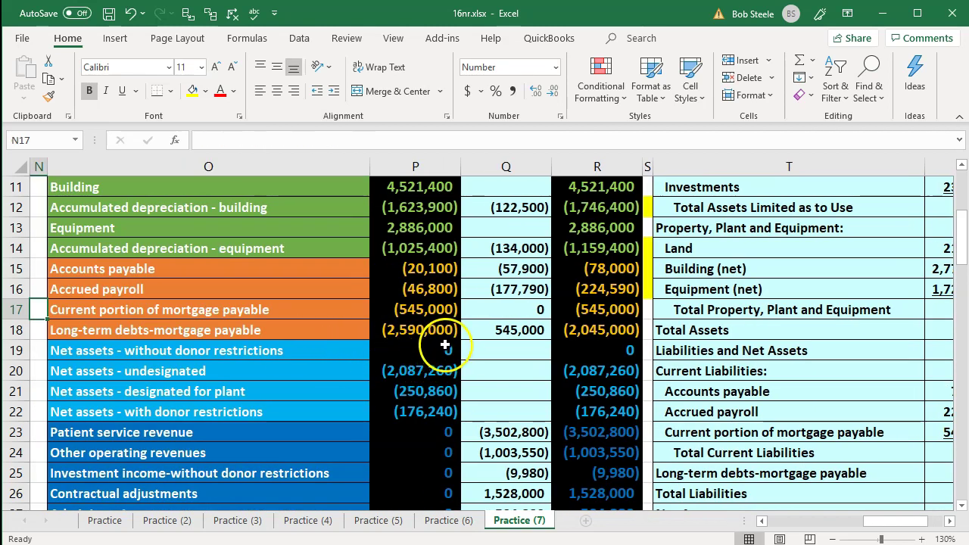
{"action": "left_click", "coordinate": [438, 310]}
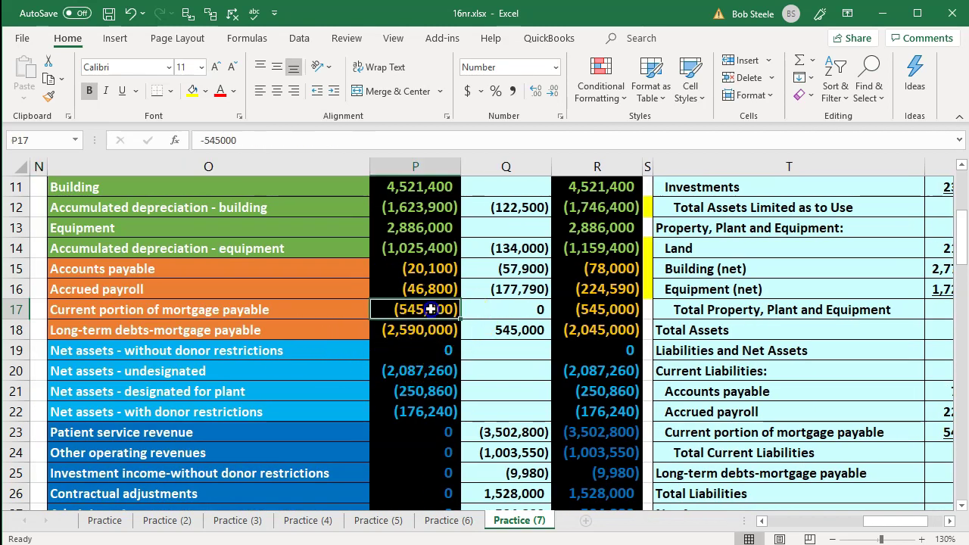
{"action": "left_click_drag", "start_coordinate": [430, 317], "coordinate": [430, 319]}
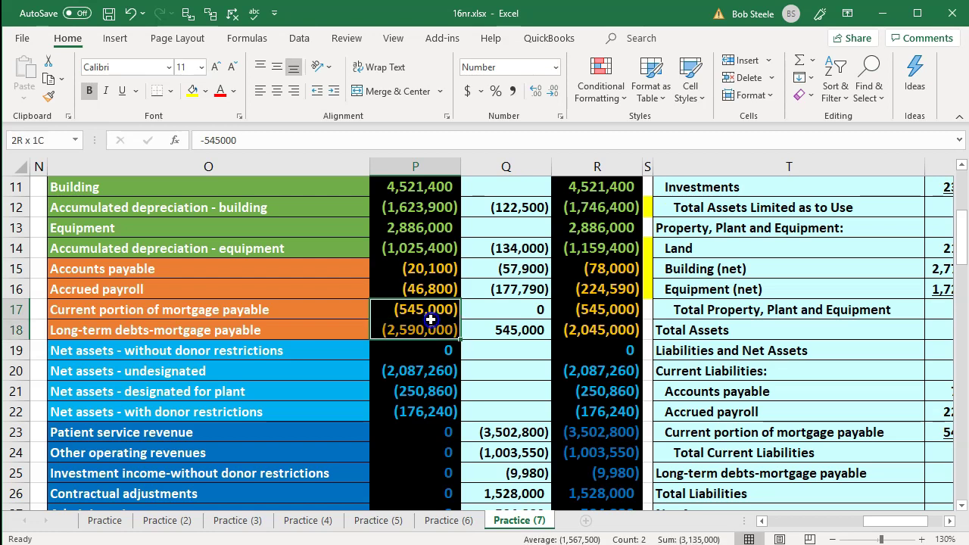
{"action": "left_click", "coordinate": [564, 311]}
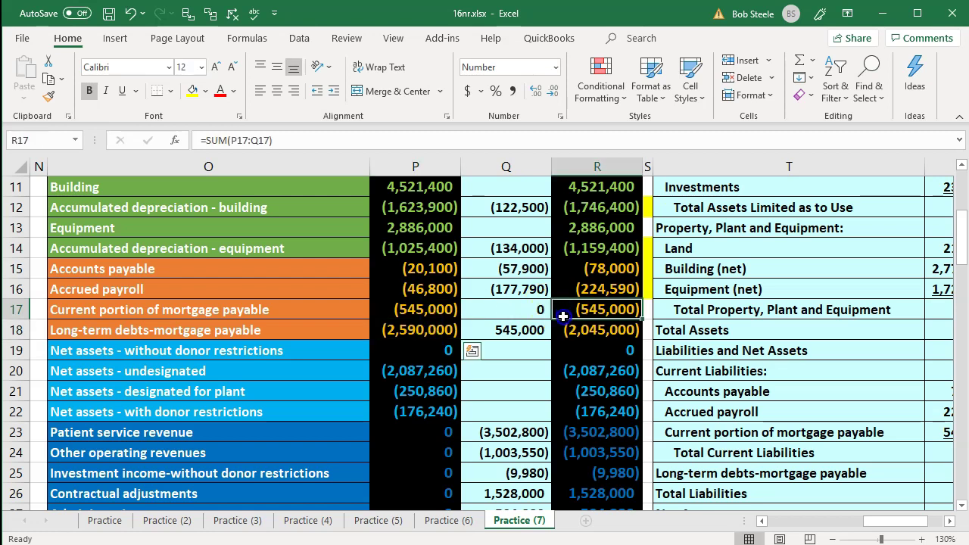
{"action": "left_click", "coordinate": [542, 323]}
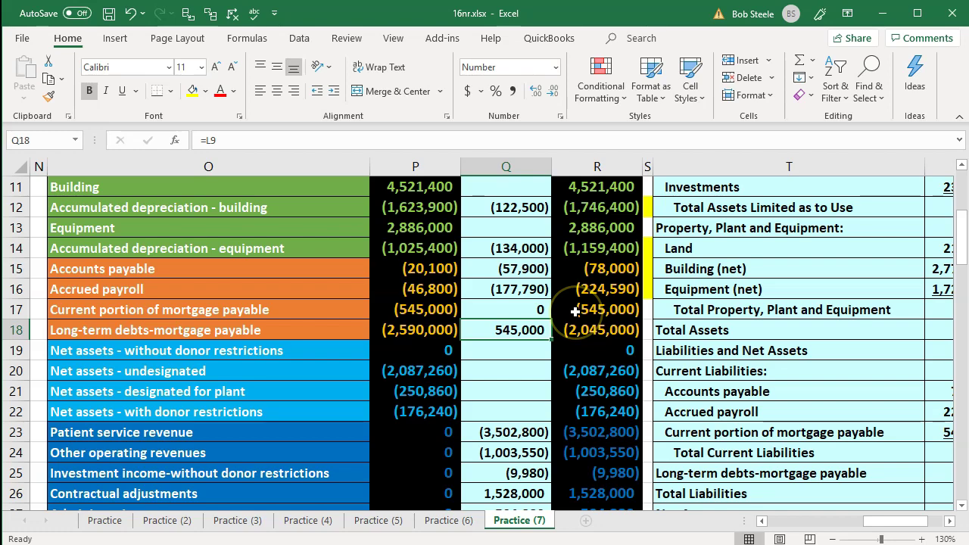
Start the mortgage payment formula in V79 of the Statement of Cash Flows with a SUM of the ending mortgage balances R17:R18
{"action": "key", "text": "Down"}
{"action": "key", "text": "Down"}
{"action": "key", "text": "Down"}
{"action": "key", "text": "Right"}
{"action": "key", "text": "Right"}
{"action": "key", "text": "Right"}
{"action": "key", "text": "Right"}
{"action": "key", "text": "Right"}
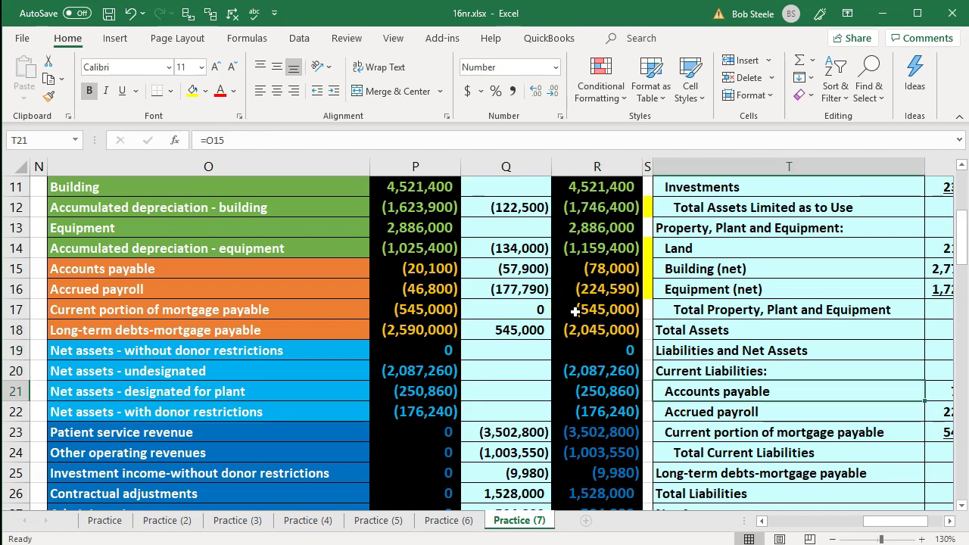
{"action": "scroll", "coordinate": [575, 312], "scroll_direction": "down", "scroll_amount": 15}
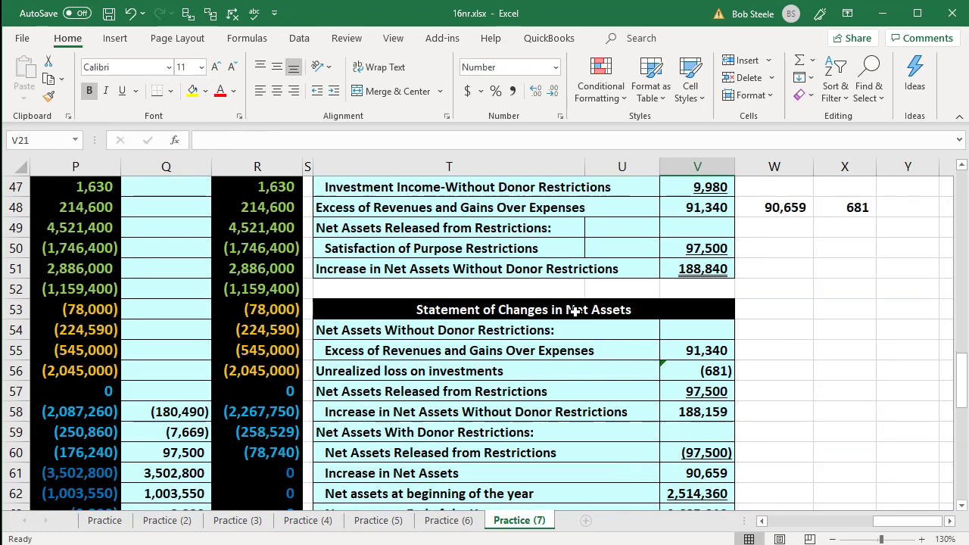
{"action": "scroll", "coordinate": [576, 312], "scroll_direction": "down", "scroll_amount": 7}
{"action": "scroll", "coordinate": [574, 311], "scroll_direction": "up", "scroll_amount": 2}
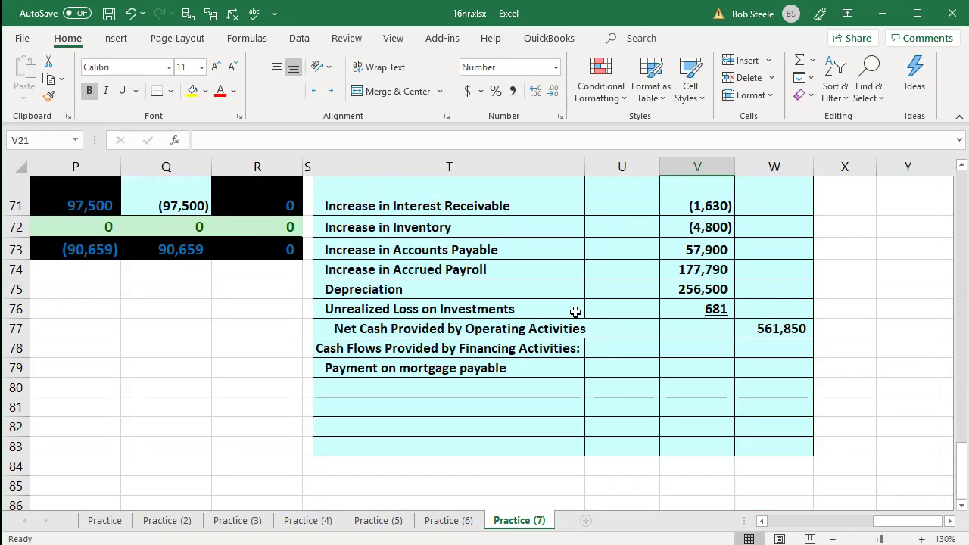
{"action": "left_click", "coordinate": [606, 363]}
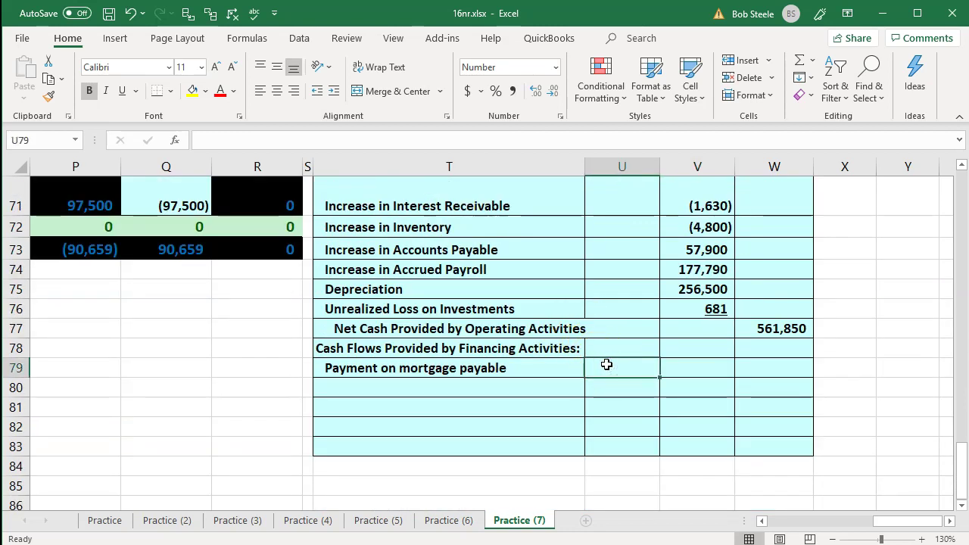
{"action": "key", "text": "Right"}
{"action": "type", "text": "="}
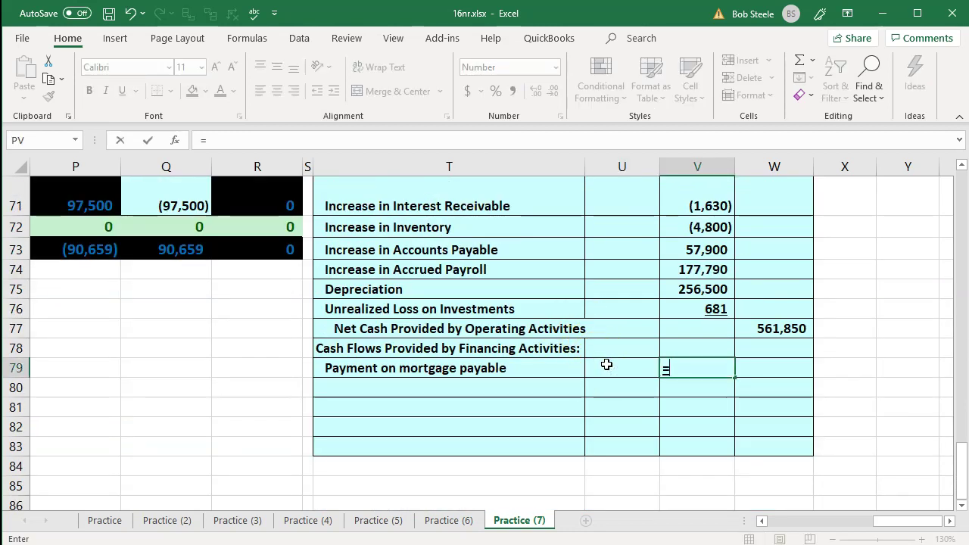
{"action": "type", "text": "sum("}
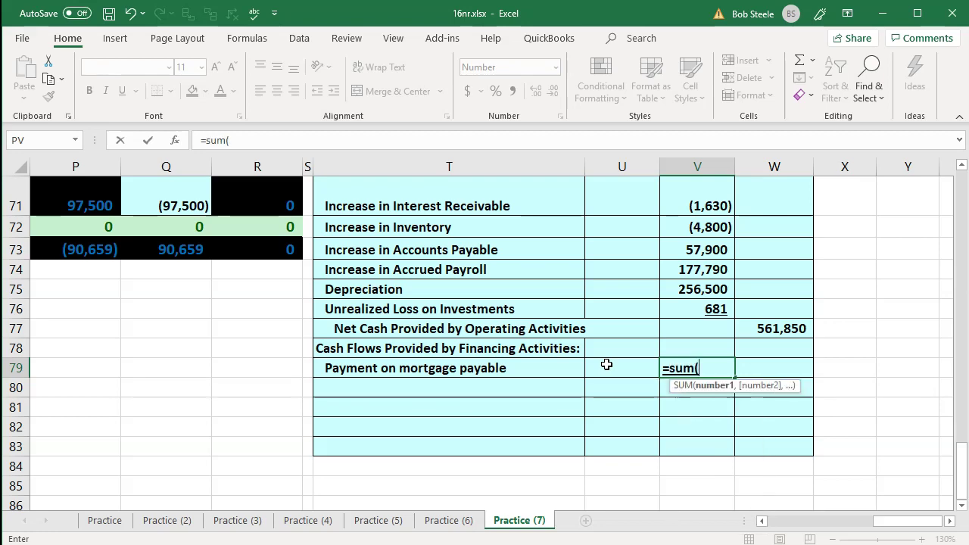
{"action": "scroll", "coordinate": [181, 375], "scroll_direction": "up", "scroll_amount": 18}
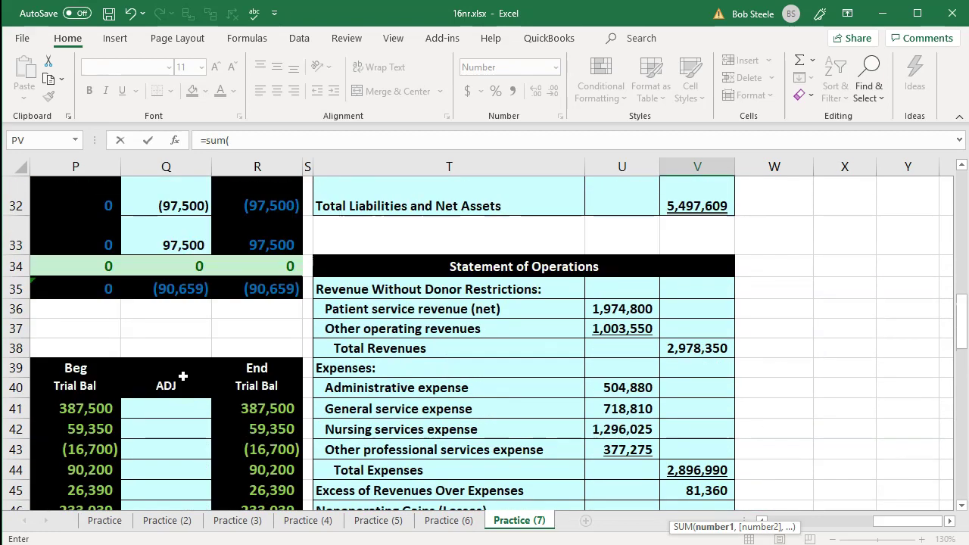
{"action": "scroll", "coordinate": [182, 375], "scroll_direction": "up", "scroll_amount": 3}
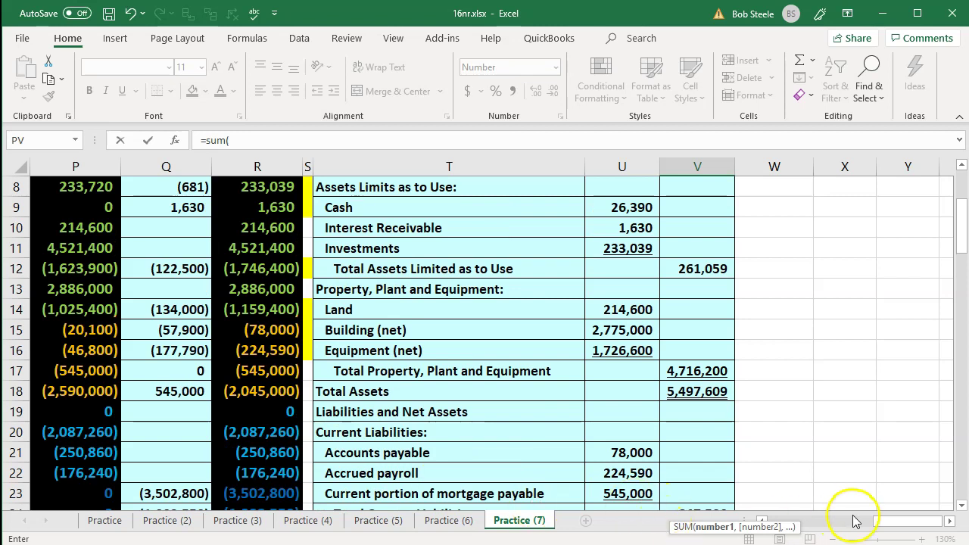
{"action": "left_click", "coordinate": [760, 521]}
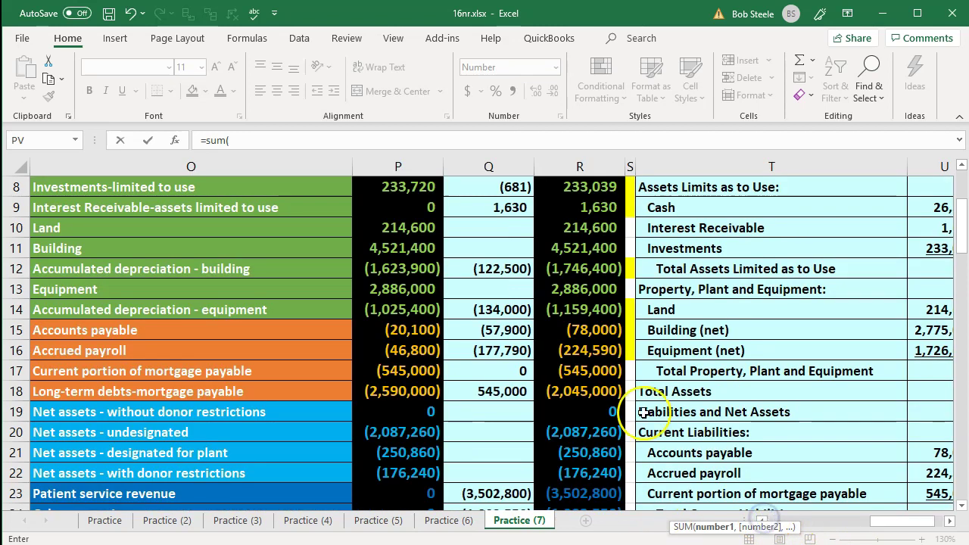
{"action": "left_click_drag", "start_coordinate": [580, 370], "coordinate": [580, 393]}
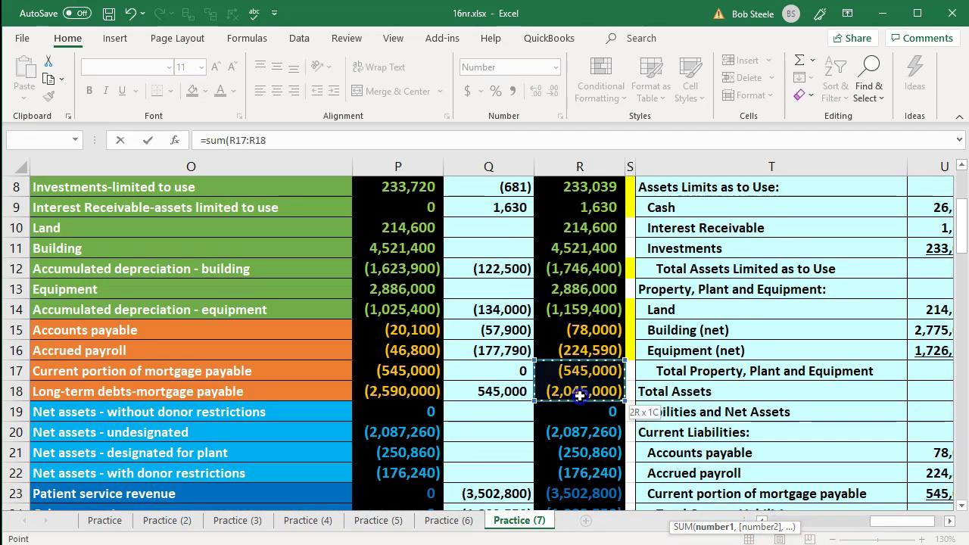
{"action": "type", "text": ")"}
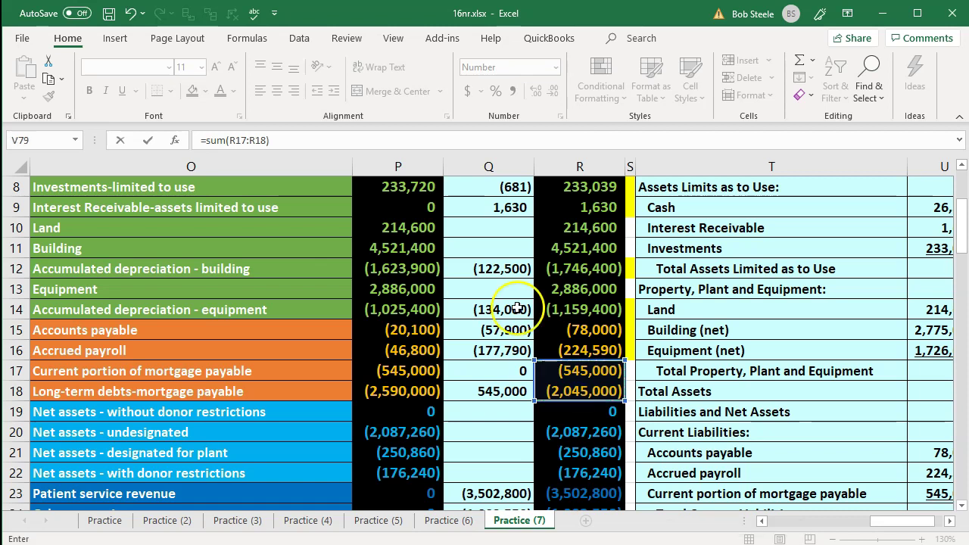
Complete the V79 formula by subtracting a SUM of the beginning mortgage balances P17:P18
{"action": "left_click", "coordinate": [285, 141]}
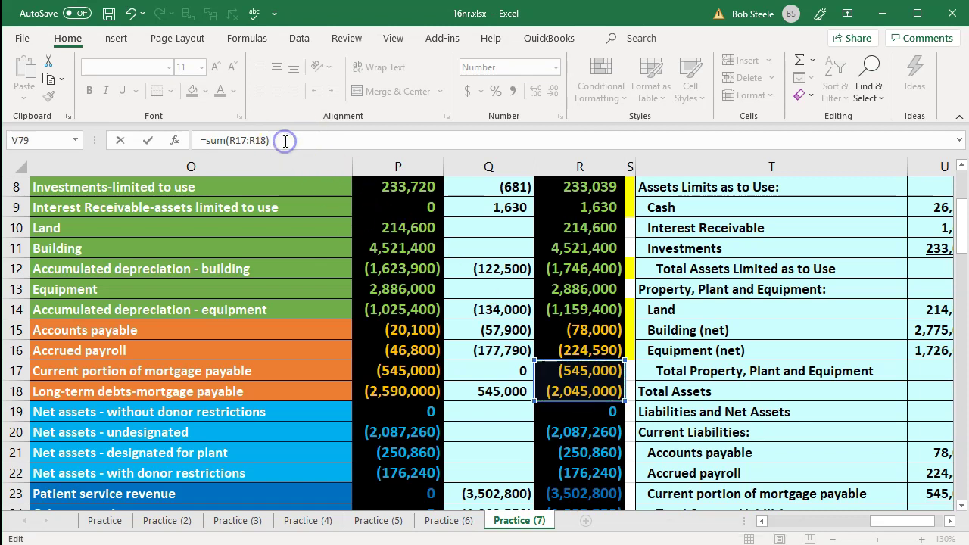
{"action": "type", "text": "-"}
{"action": "left_click_drag", "start_coordinate": [400, 371], "coordinate": [397, 392]}
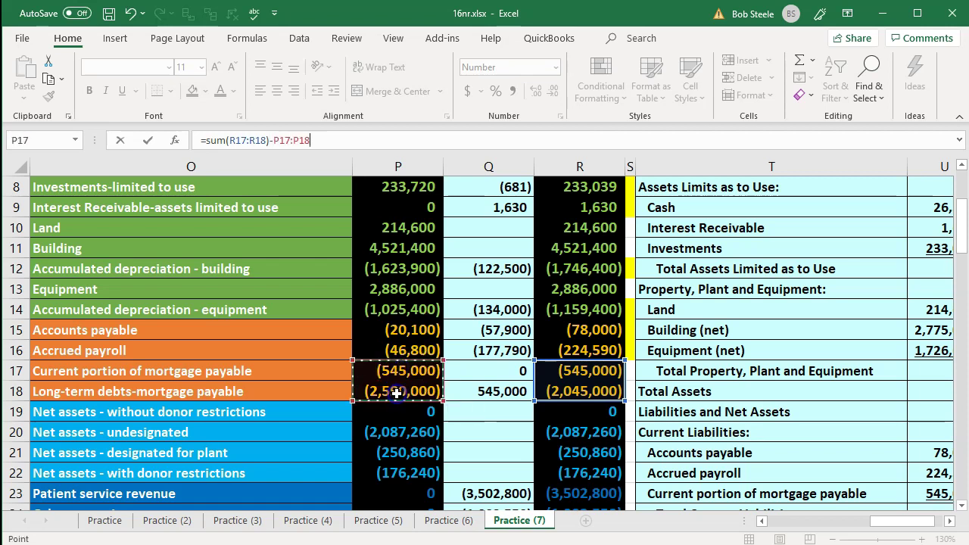
{"action": "key", "text": "BackSpace"}
{"action": "key", "text": "BackSpace"}
{"action": "key", "text": "BackSpace"}
{"action": "key", "text": "BackSpace"}
{"action": "key", "text": "BackSpace"}
{"action": "key", "text": "BackSpace"}
{"action": "key", "text": "BackSpace"}
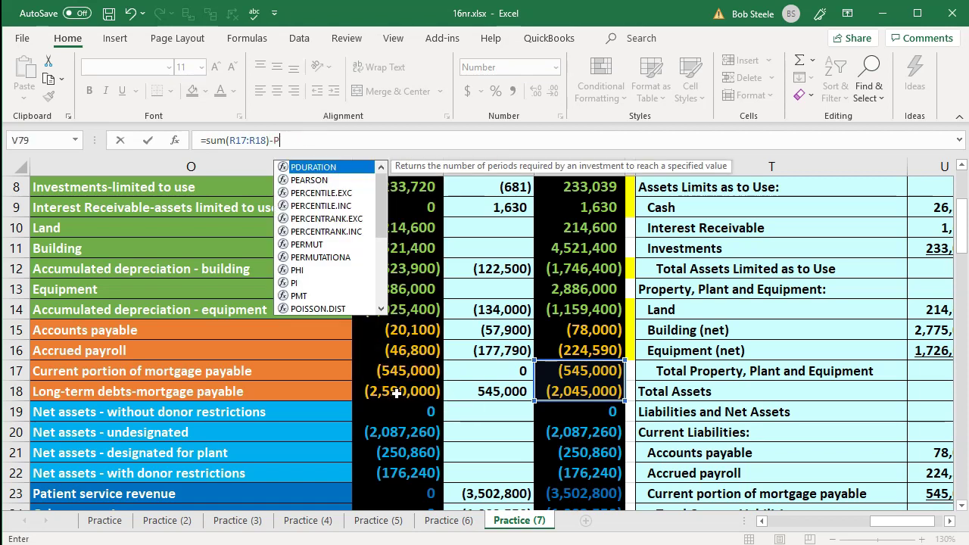
{"action": "type", "text": "sum"}
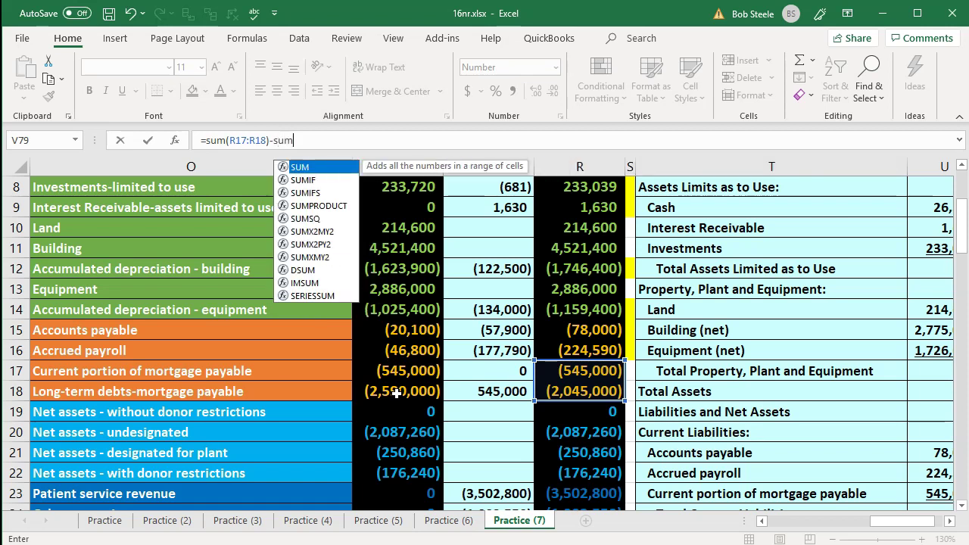
{"action": "type", "text": "("}
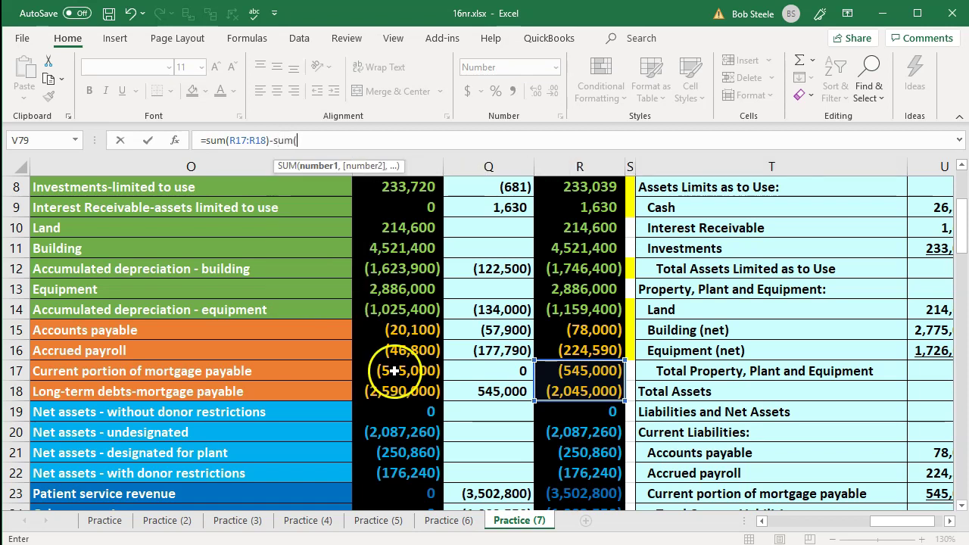
{"action": "left_click_drag", "start_coordinate": [395, 371], "coordinate": [394, 387]}
{"action": "type", "text": ")"}
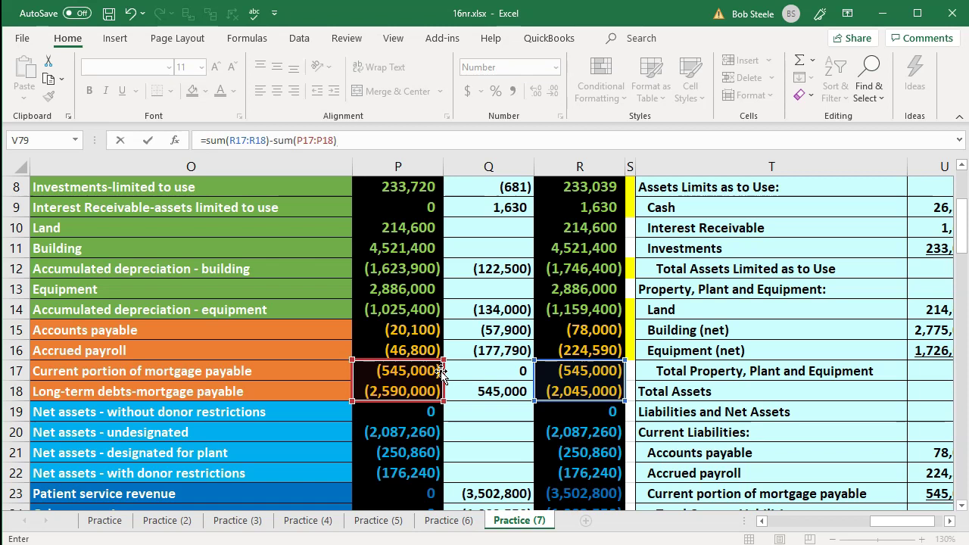
{"action": "key", "text": "Return"}
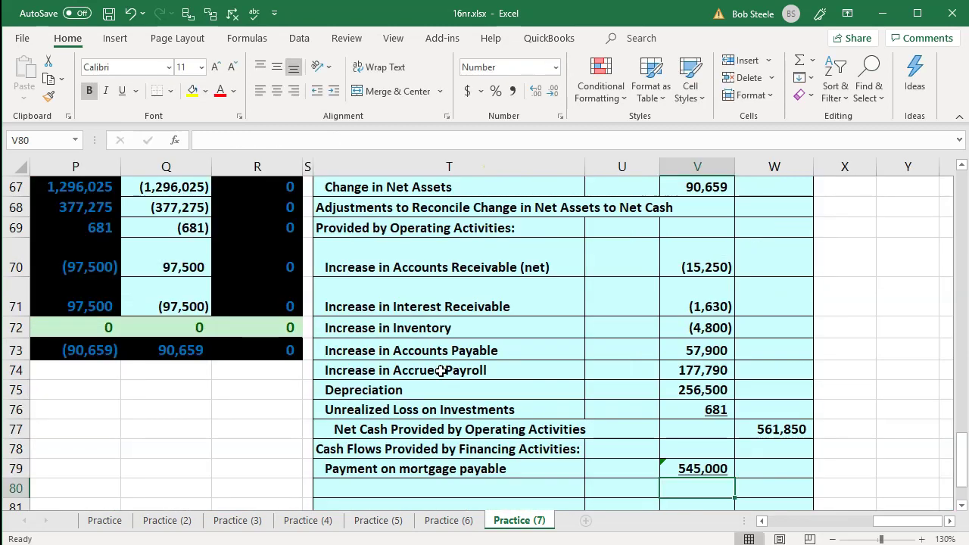
Reverse the sign of the mortgage payment in V79 by changing the formula to =-(SUM(R17:R18)-SUM(P17:P18))
{"action": "key", "text": "Up"}
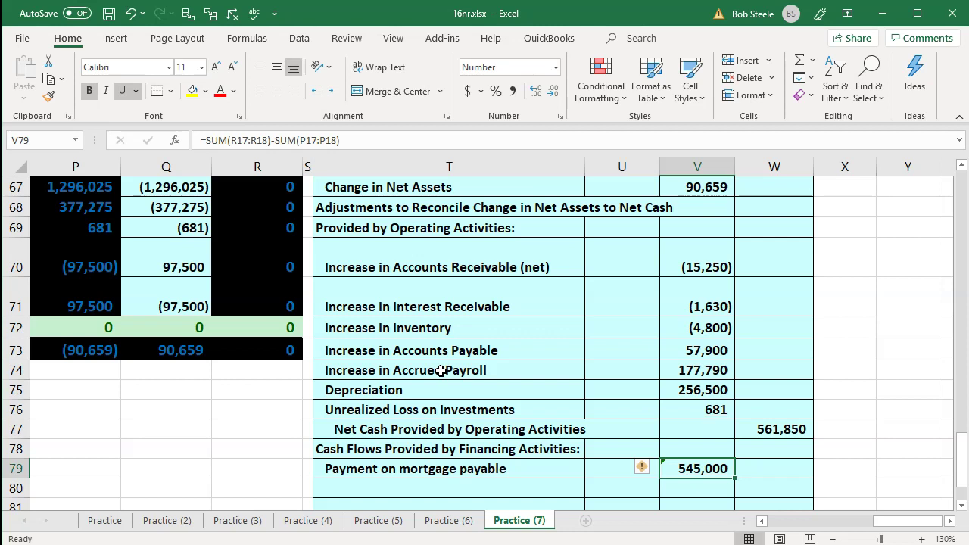
{"action": "double_click", "coordinate": [678, 475]}
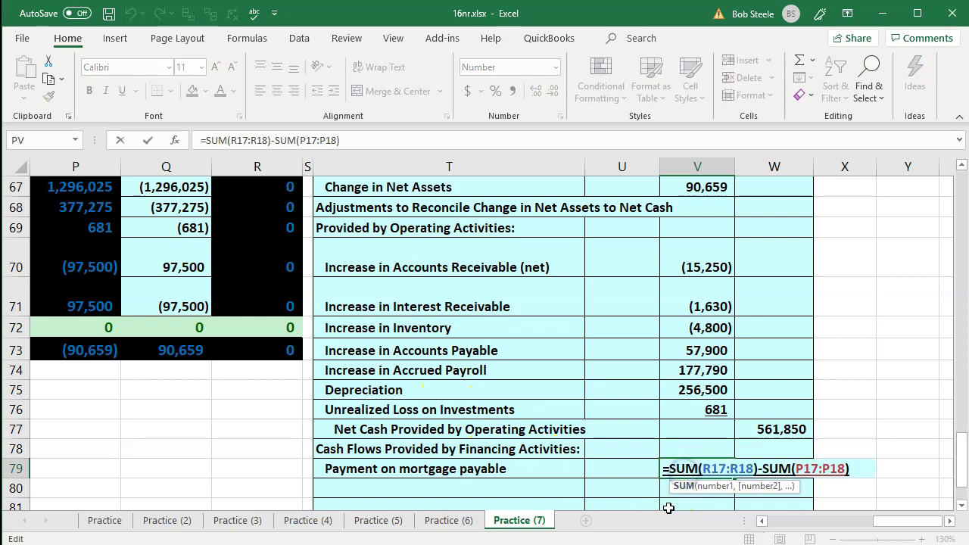
{"action": "key", "text": "Left"}
{"action": "key", "text": "Left"}
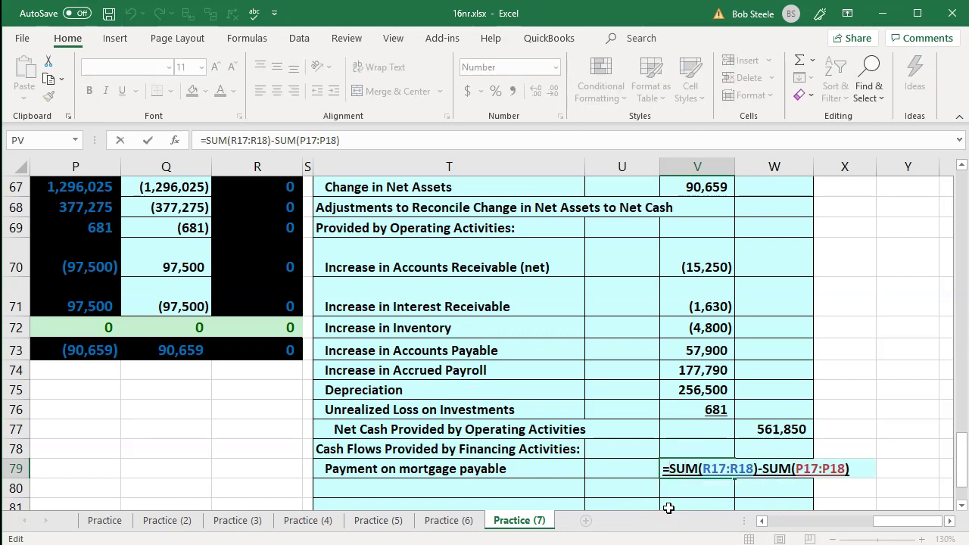
{"action": "type", "text": "-"}
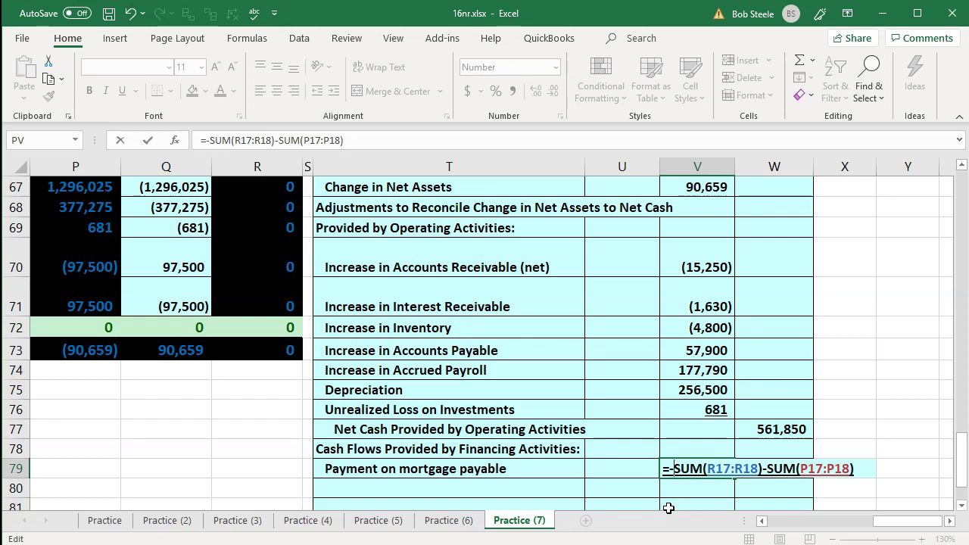
{"action": "type", "text": "("}
{"action": "key", "text": "Right"}
{"action": "key", "text": "Right"}
{"action": "key", "text": "Right"}
{"action": "key", "text": "Right"}
{"action": "key", "text": "Right"}
{"action": "key", "text": "Right"}
{"action": "key", "text": "Right"}
{"action": "key", "text": "Right"}
{"action": "key", "text": "Right"}
{"action": "key", "text": "Right"}
{"action": "key", "text": "Right"}
{"action": "key", "text": "Right"}
{"action": "key", "text": "Right"}
{"action": "key", "text": "Right"}
{"action": "key", "text": "Right"}
{"action": "key", "text": "Right"}
{"action": "key", "text": "Right"}
{"action": "key", "text": "Right"}
{"action": "key", "text": "Right"}
{"action": "key", "text": "Right"}
{"action": "key", "text": "Left"}
{"action": "key", "text": "Left"}
{"action": "key", "text": "Left"}
{"action": "key", "text": "Left"}
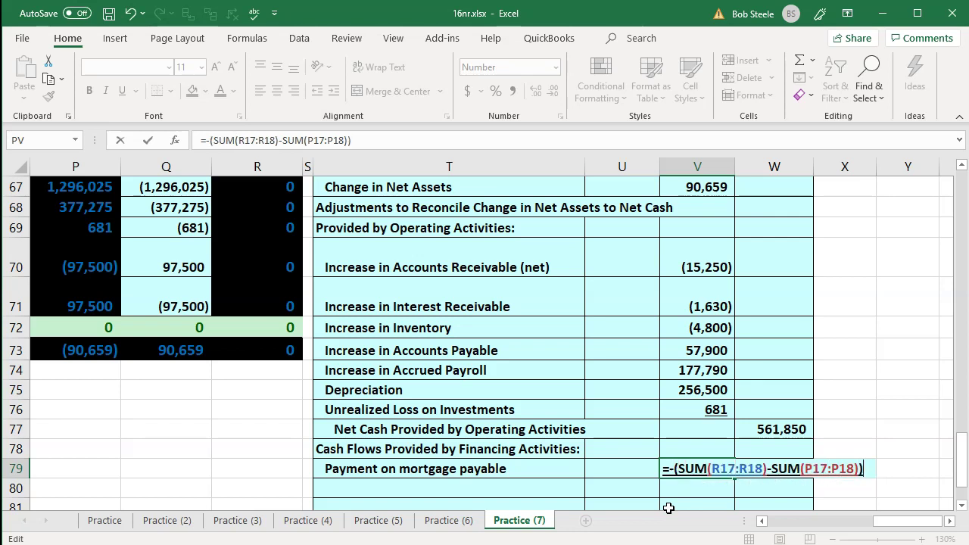
{"action": "key", "text": "Return"}
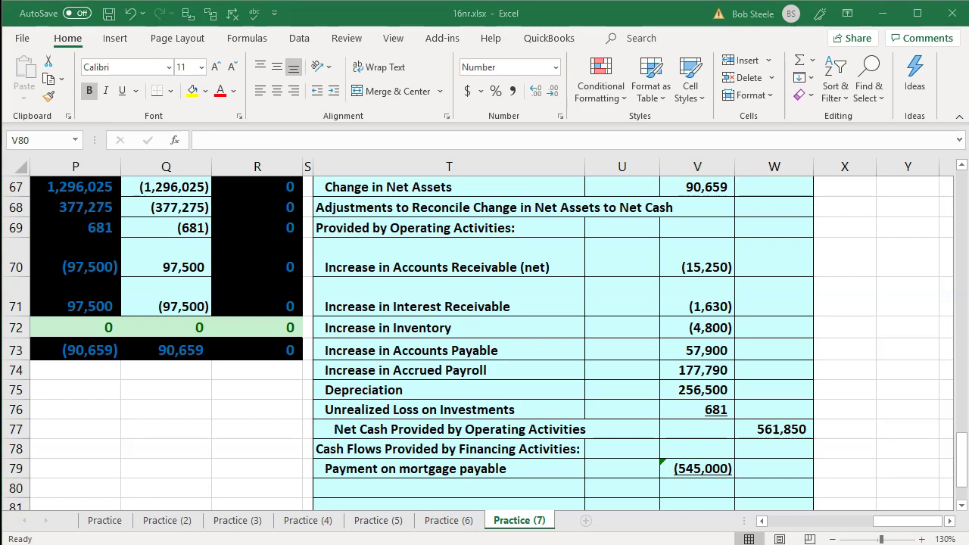
Add the label "Net Cash Provided by Financing Activities" in T80
{"action": "key", "text": "ctrl+c"}
{"action": "left_click", "coordinate": [420, 480]}
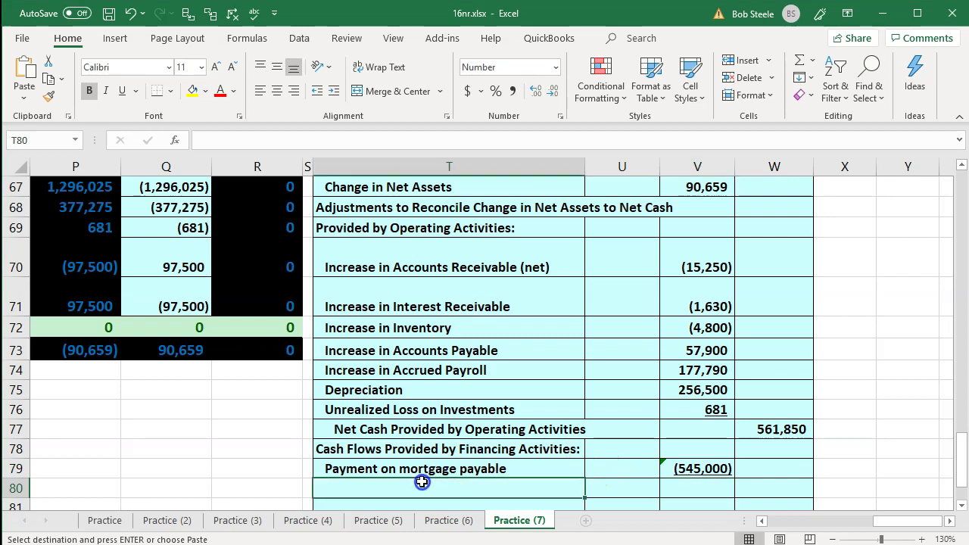
{"action": "key", "text": "ctrl+v"}
Carry the mortgage payment into the financing total in W80 with the formula =V79
{"action": "key", "text": "Right"}
{"action": "key", "text": "Right"}
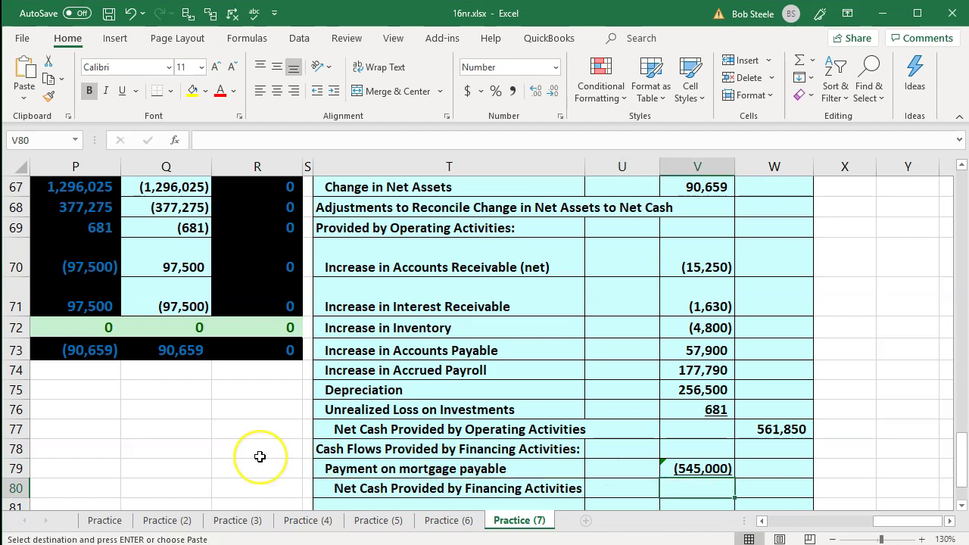
{"action": "key", "text": "Right"}
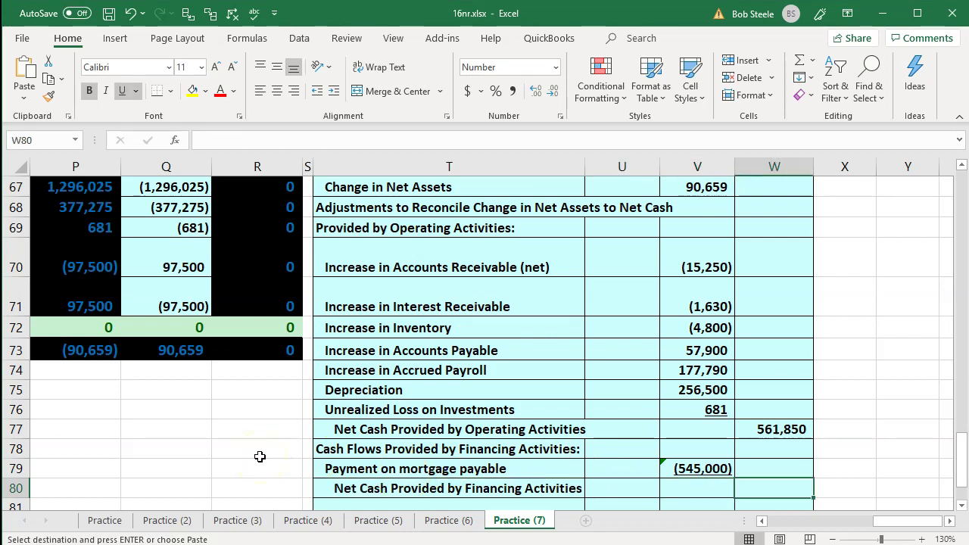
{"action": "type", "text": "="}
{"action": "key", "text": "Left"}
{"action": "key", "text": "Up"}
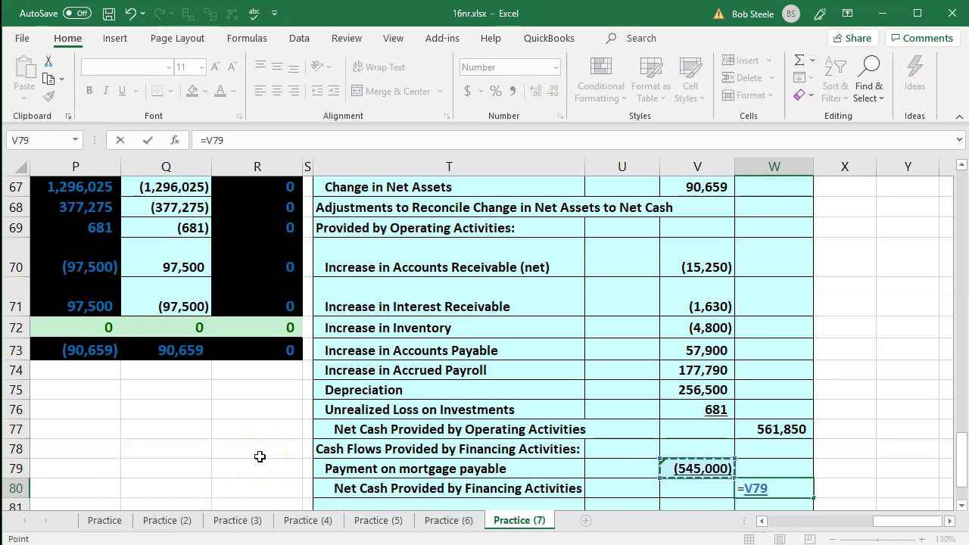
{"action": "key", "text": "Return"}
{"action": "key", "text": "Return"}
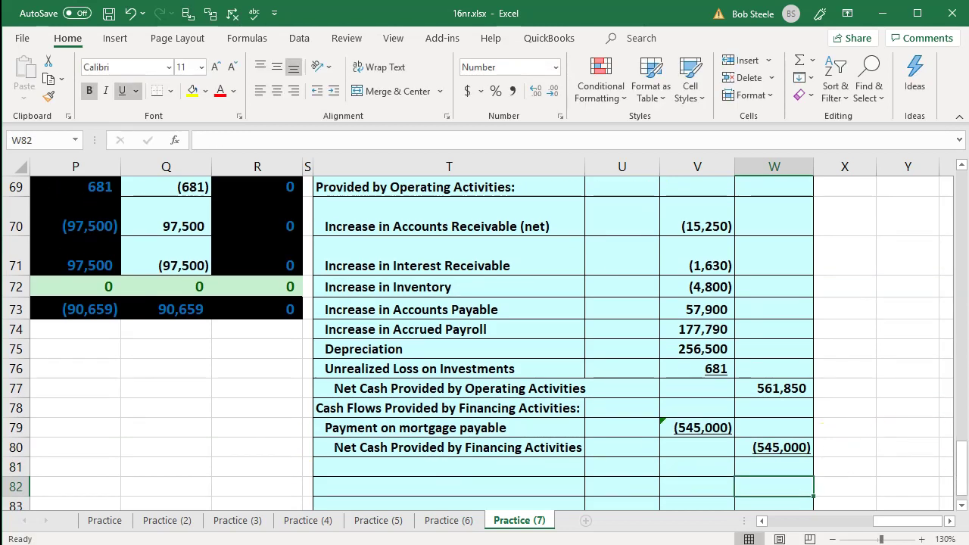
Add the label "Net Increase in Cash and Cash Equivalents" in T81
{"action": "key", "text": "ctrl+c"}
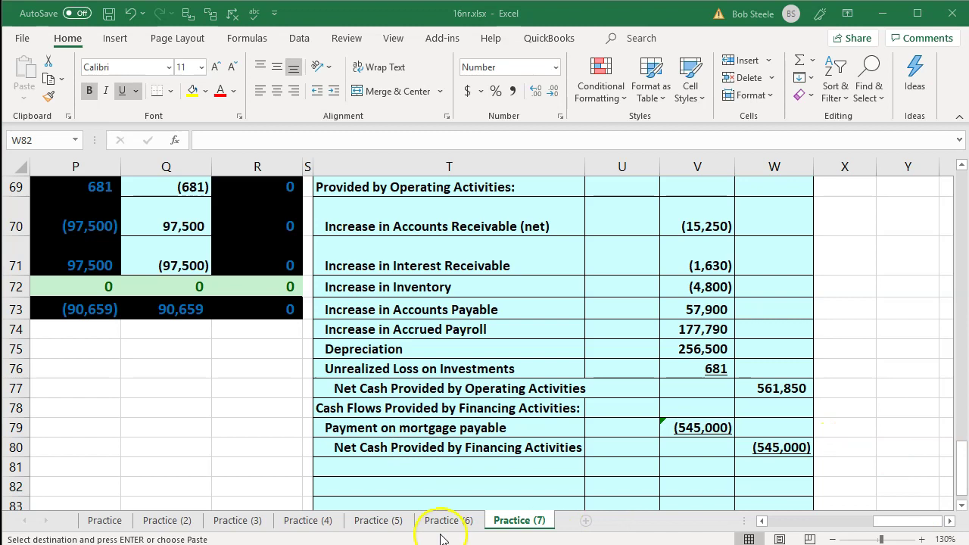
{"action": "left_click", "coordinate": [417, 468]}
{"action": "key", "text": "ctrl+v"}
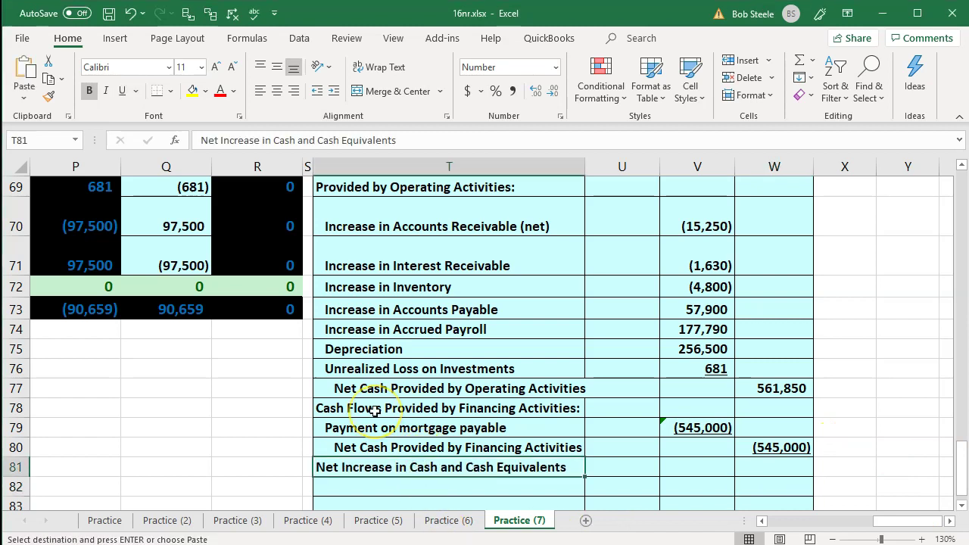
Calculate the net increase in cash in W81 with a SUM formula over W77:W80
{"action": "key", "text": "Right"}
{"action": "key", "text": "Right"}
{"action": "key", "text": "Right"}
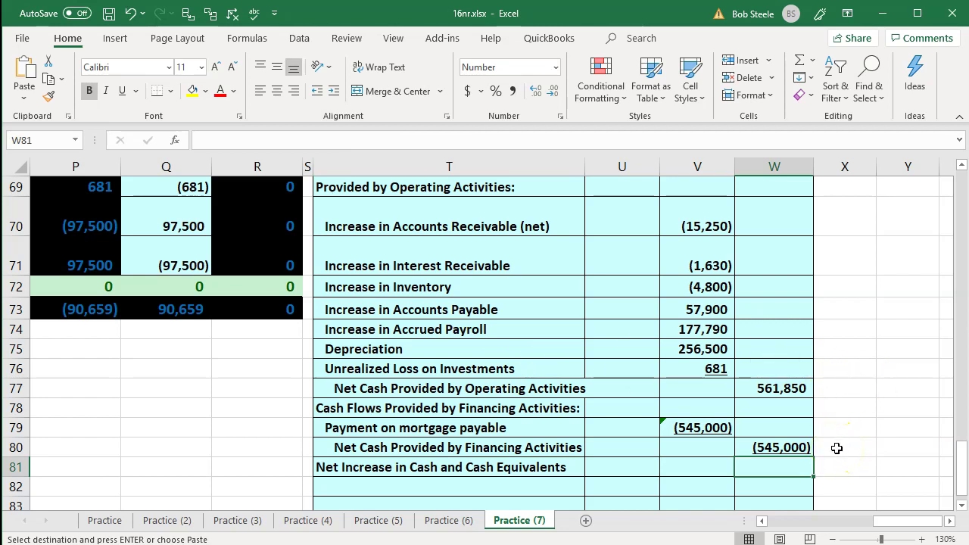
{"action": "type", "text": "=sum("}
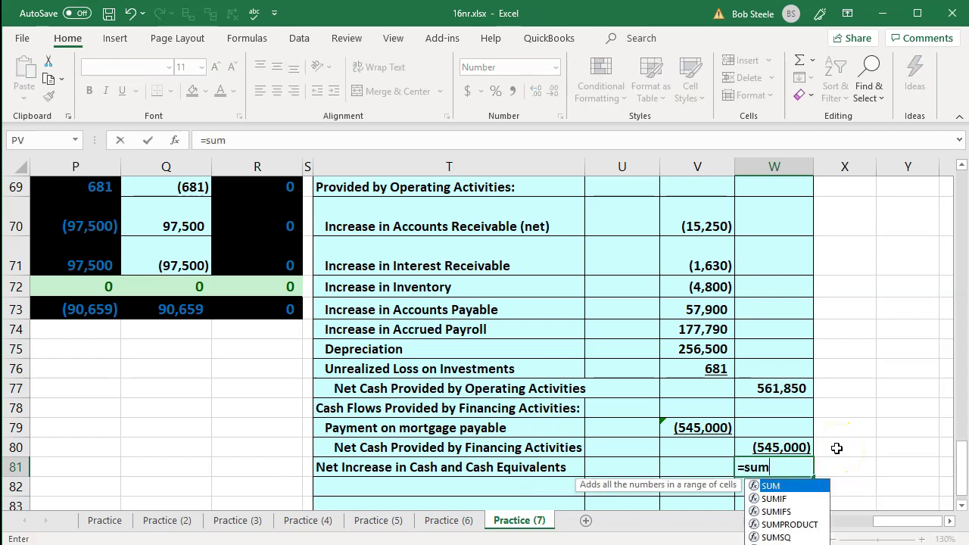
{"action": "key", "text": "Up"}
{"action": "key", "text": "shift+Up"}
{"action": "key", "text": "shift+Up"}
{"action": "key", "text": "shift+Up"}
{"action": "key", "text": "Return"}
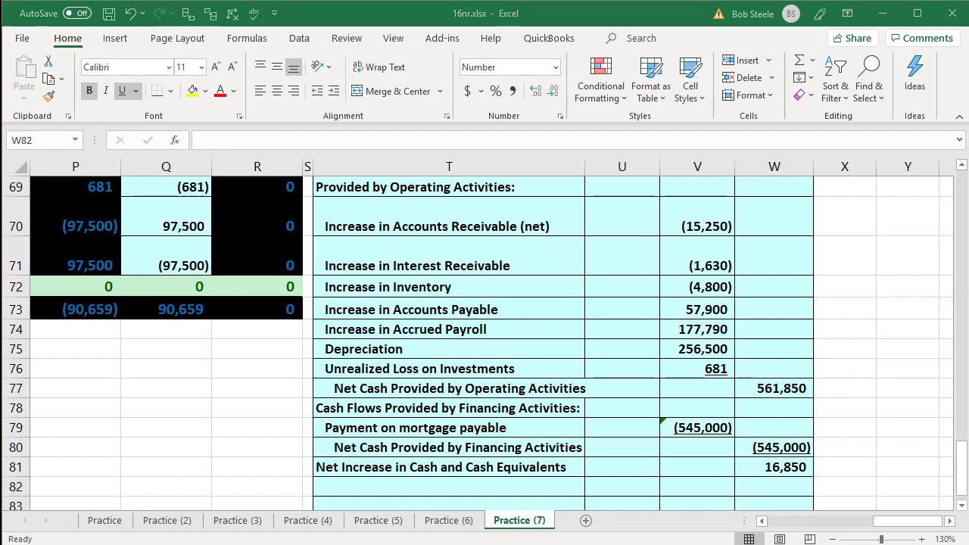
{"action": "scroll", "coordinate": [324, 420], "scroll_direction": "down", "scroll_amount": 1}
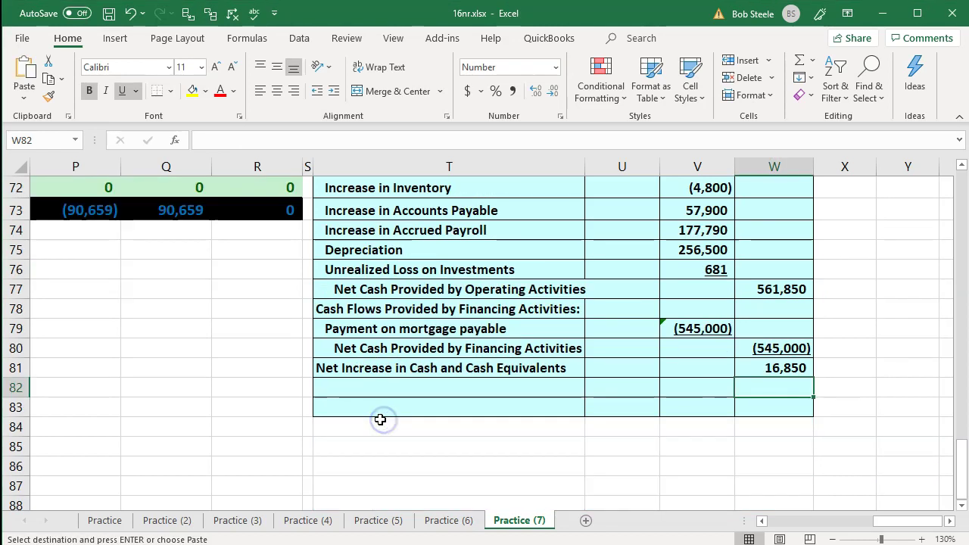
Add the label "Cash and Cash Equivalents, Beginning of the Year" in T82
{"action": "left_click", "coordinate": [369, 387]}
{"action": "key", "text": "ctrl+v"}
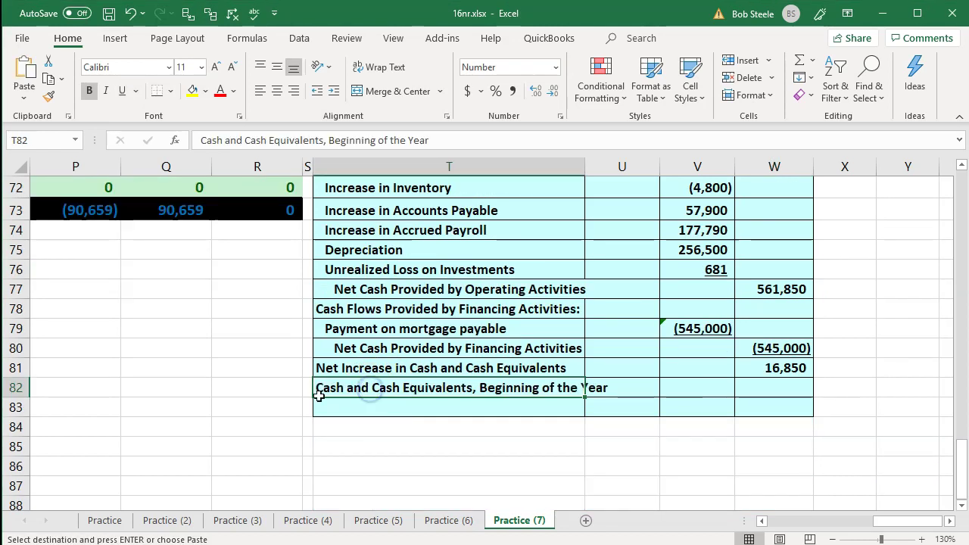
Mark the Land, Building and Equipment rows of the trial balance as used by filling S10:S11 and S13 yellow
{"action": "left_click", "coordinate": [199, 400]}
{"action": "scroll", "coordinate": [199, 399], "scroll_direction": "up", "scroll_amount": 20}
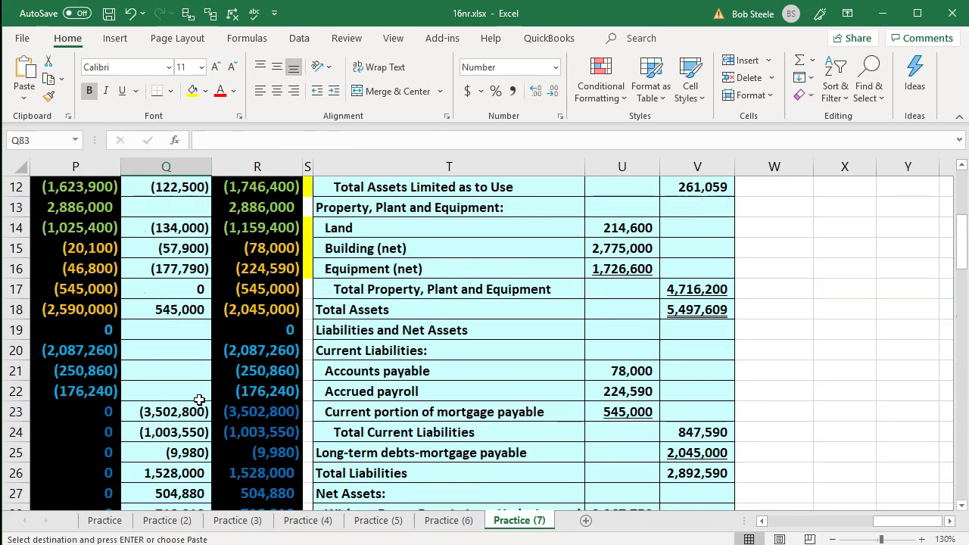
{"action": "scroll", "coordinate": [199, 398], "scroll_direction": "up", "scroll_amount": 3}
{"action": "left_click", "coordinate": [202, 395]}
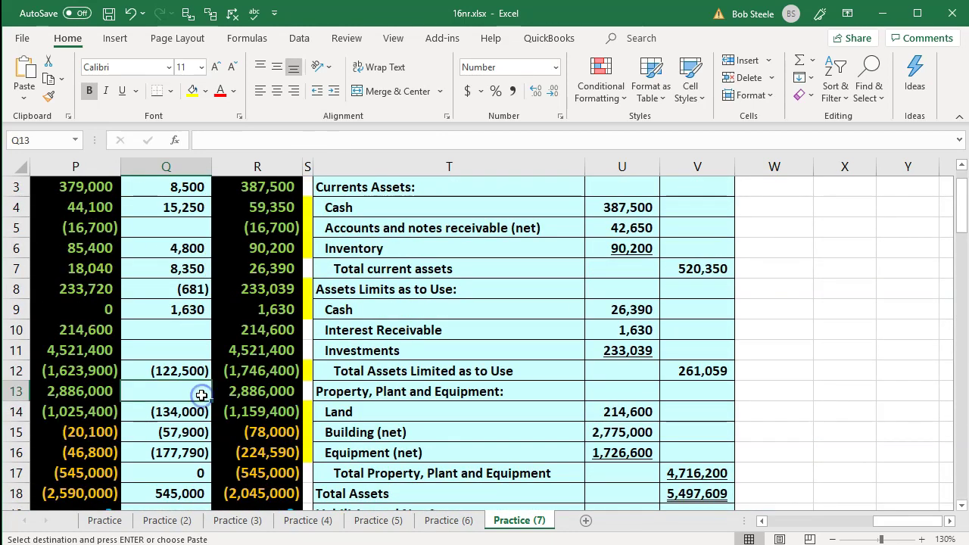
{"action": "key", "text": "Left"}
{"action": "key", "text": "Left"}
{"action": "key", "text": "Left"}
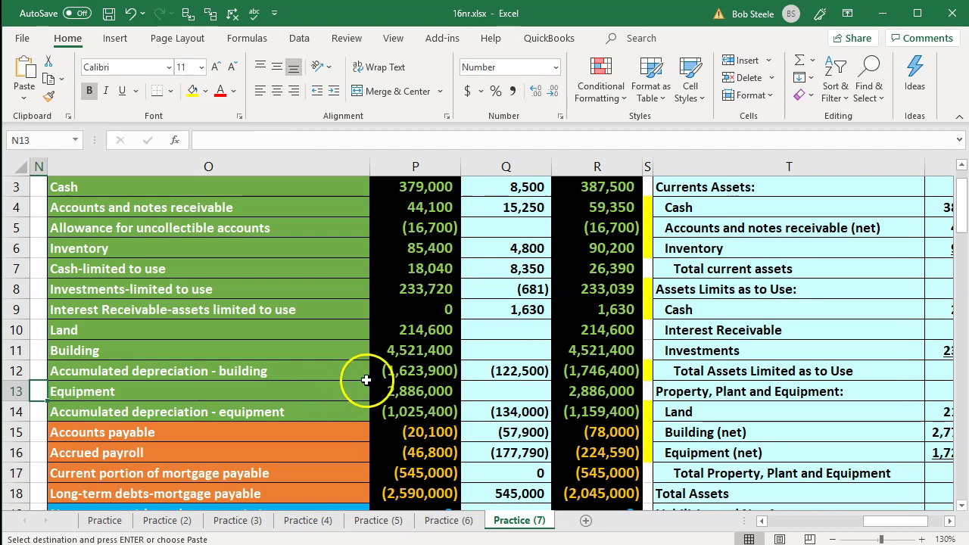
{"action": "left_click_drag", "start_coordinate": [645, 330], "coordinate": [647, 350]}
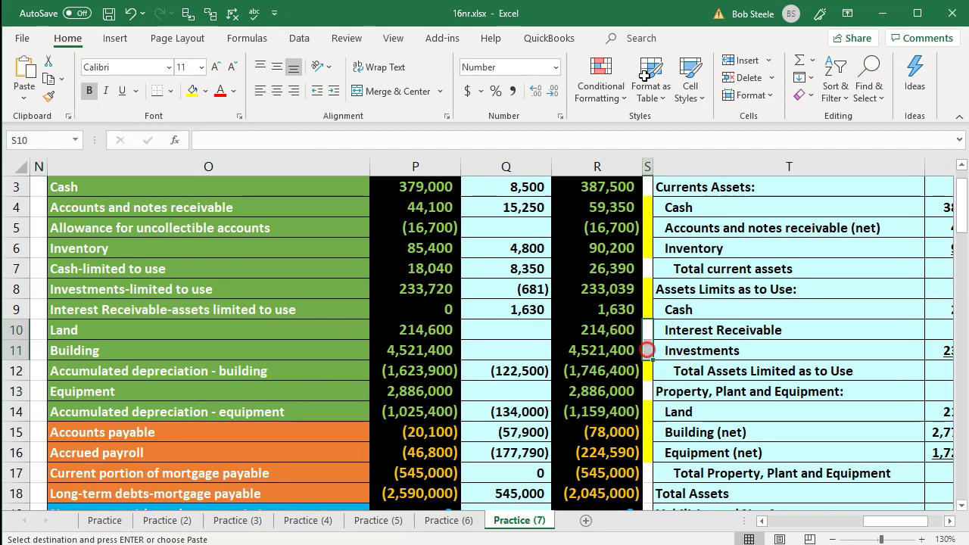
{"action": "right_click", "coordinate": [648, 335]}
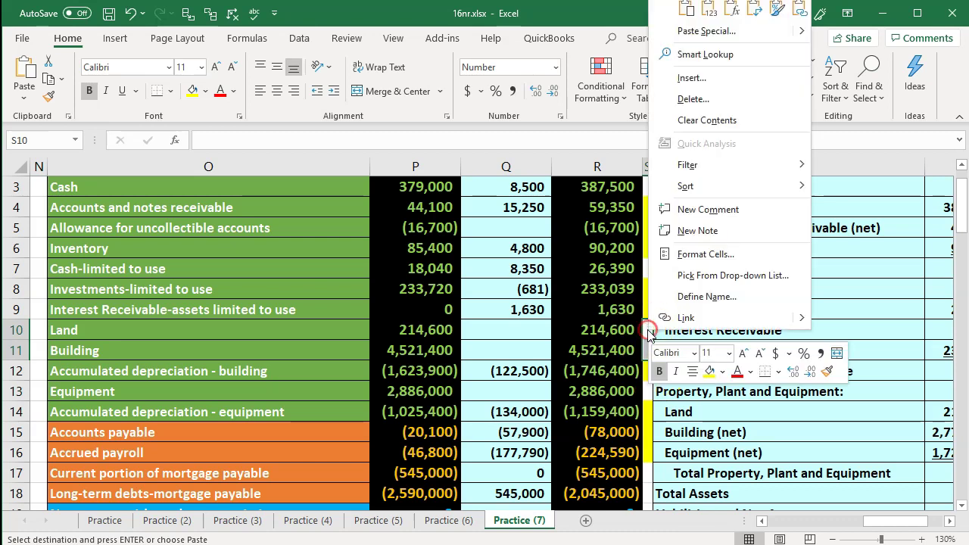
{"action": "left_click", "coordinate": [692, 370]}
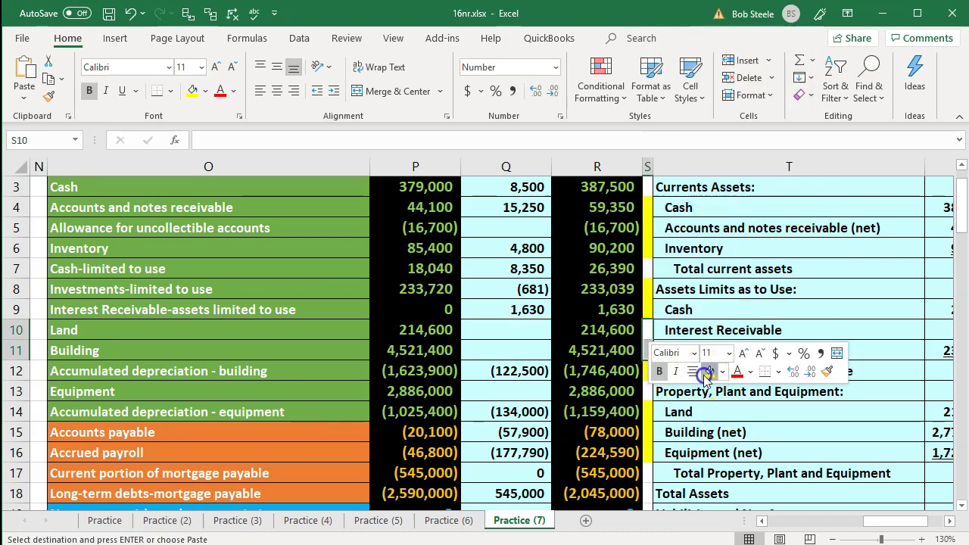
{"action": "left_click", "coordinate": [644, 396]}
{"action": "right_click", "coordinate": [645, 394]}
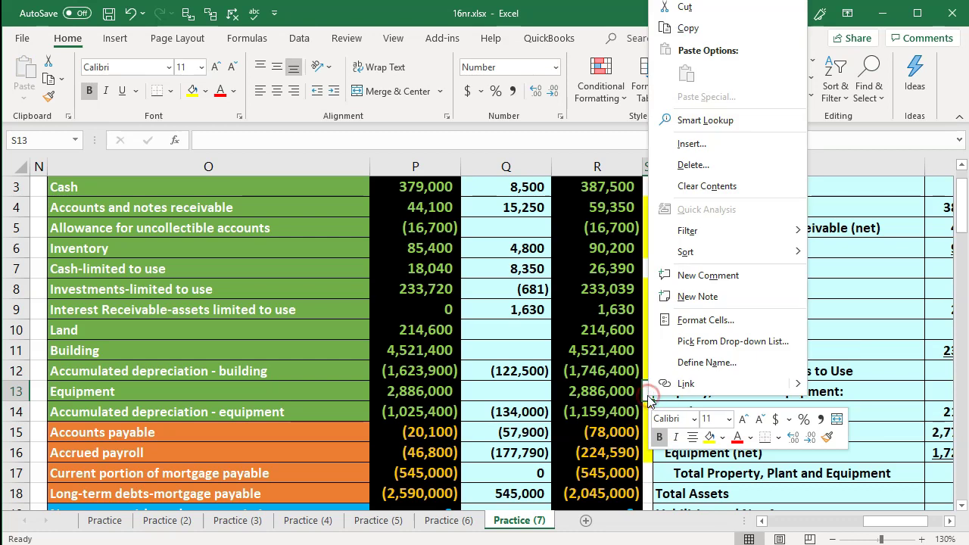
{"action": "left_click", "coordinate": [709, 437]}
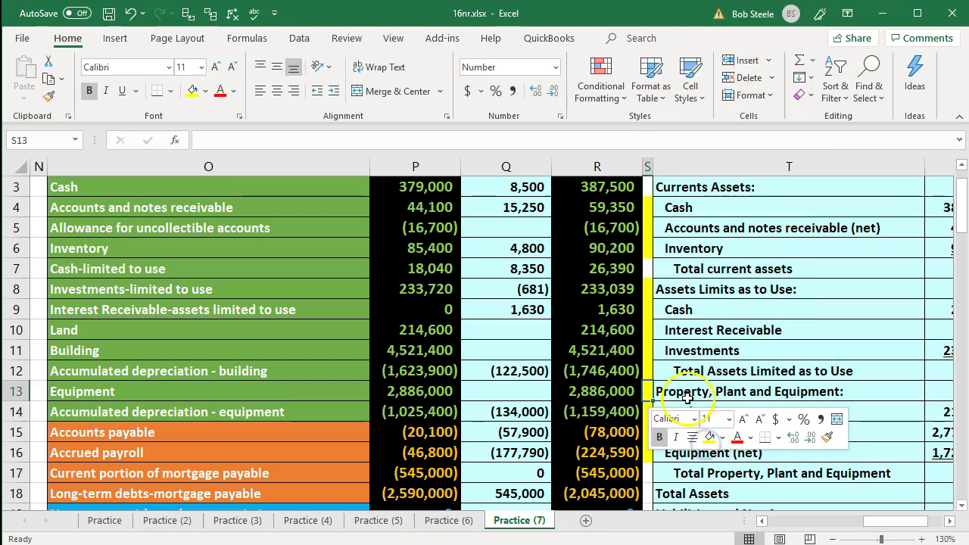
{"action": "left_click", "coordinate": [655, 352]}
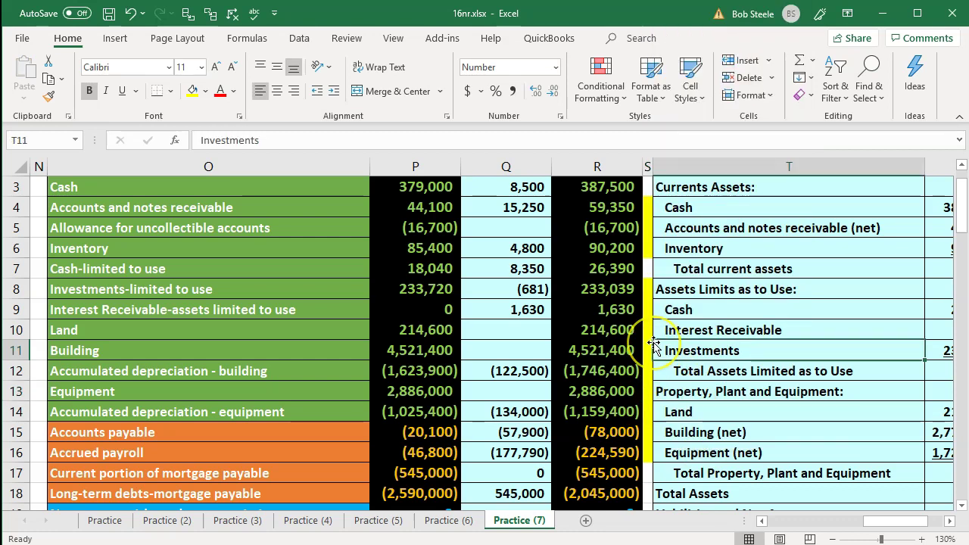
Fill S17:S18 yellow beside the current portion and long-term mortgage payable accounts
{"action": "left_click", "coordinate": [646, 474]}
{"action": "right_click", "coordinate": [647, 474]}
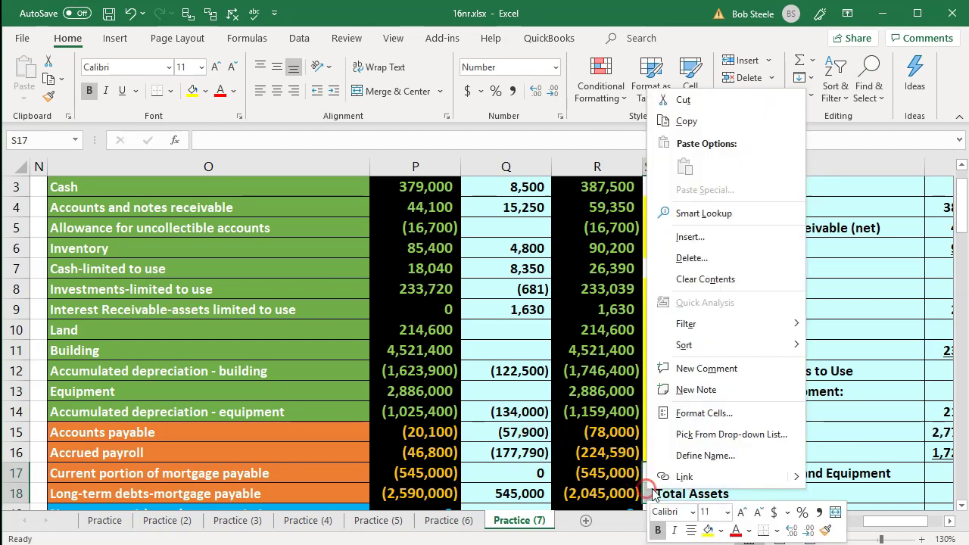
{"action": "left_click", "coordinate": [706, 530]}
Compare the beginning and ending trial balance amounts of Cash and Cash-limited to use
{"action": "scroll", "coordinate": [621, 424], "scroll_direction": "up", "scroll_amount": 1}
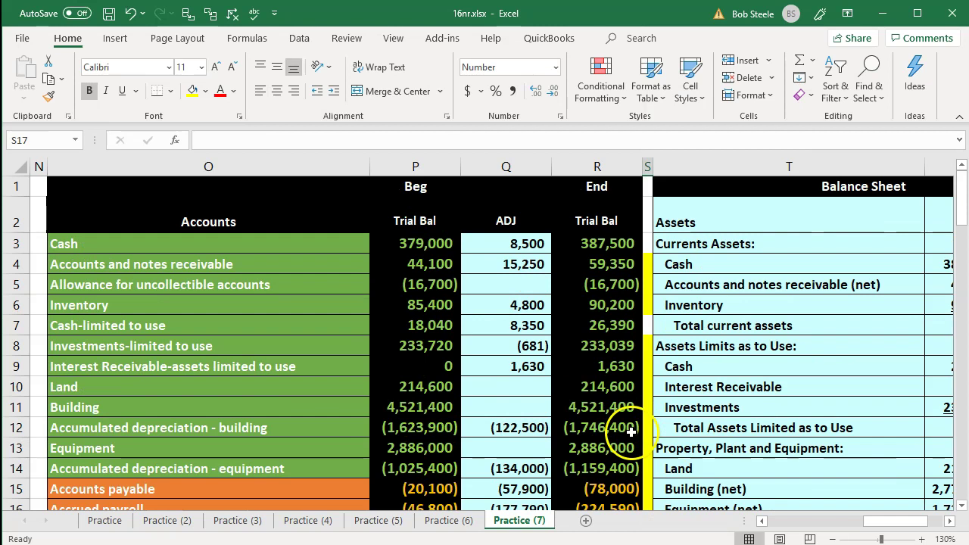
{"action": "left_click", "coordinate": [615, 244]}
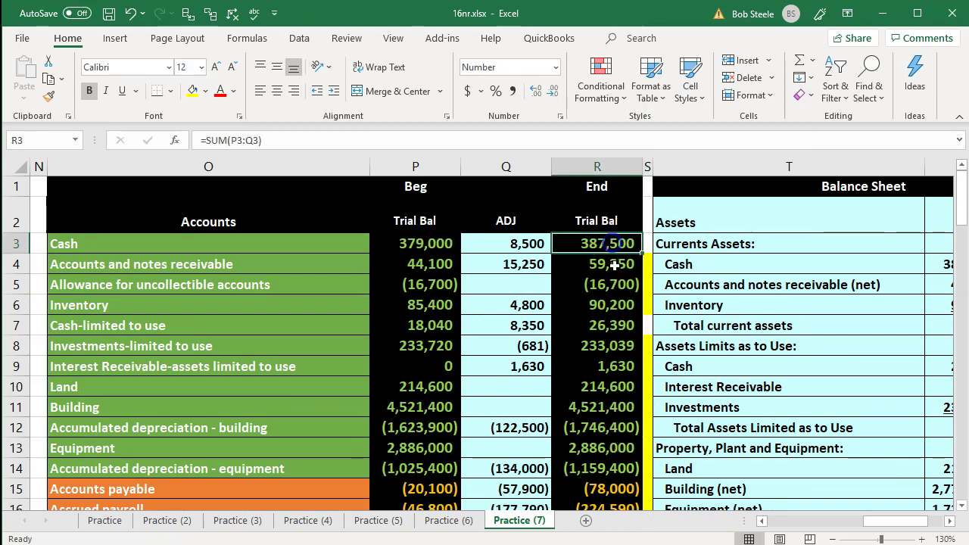
{"action": "left_click", "coordinate": [619, 325]}
{"action": "left_click", "coordinate": [616, 244]}
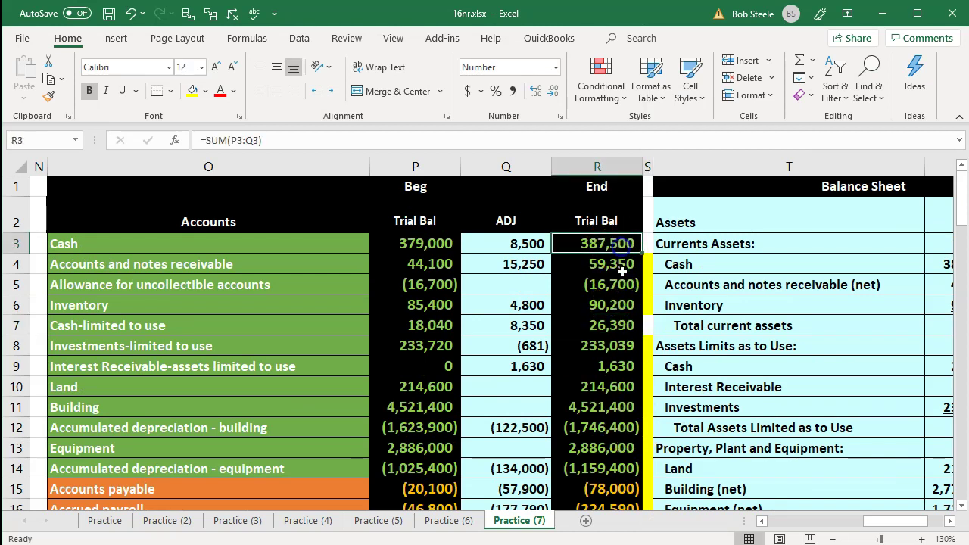
{"action": "left_click", "coordinate": [619, 326]}
{"action": "left_click", "coordinate": [440, 246]}
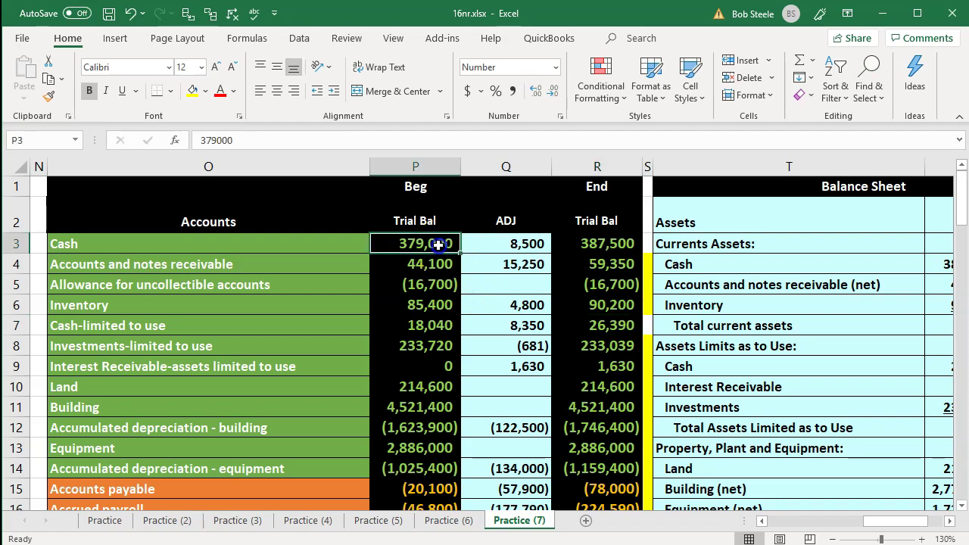
{"action": "left_click", "coordinate": [440, 324]}
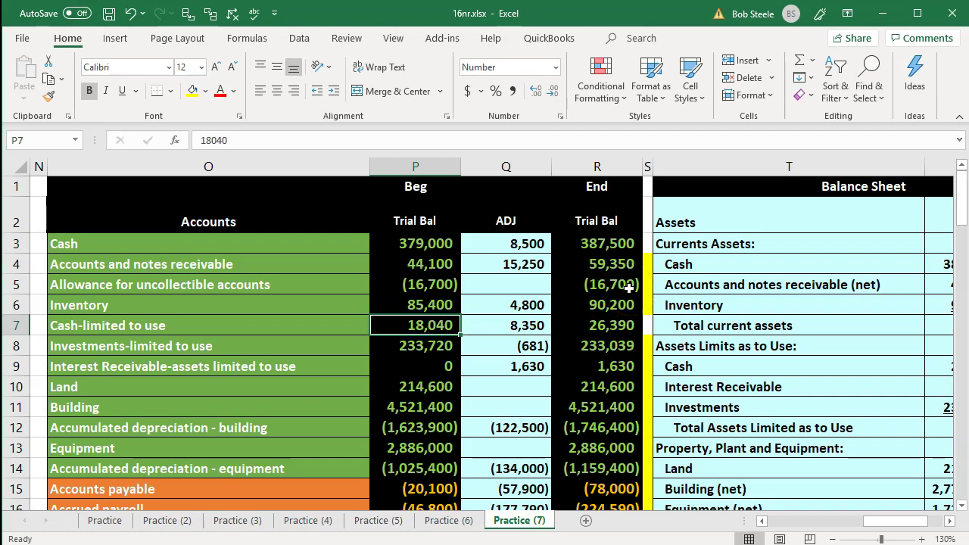
{"action": "left_click", "coordinate": [617, 243]}
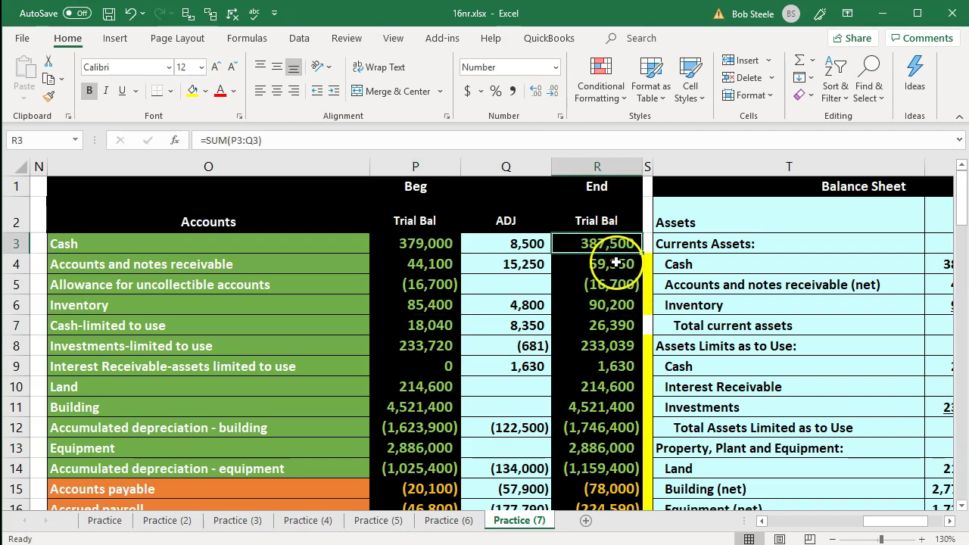
{"action": "left_click", "coordinate": [615, 324]}
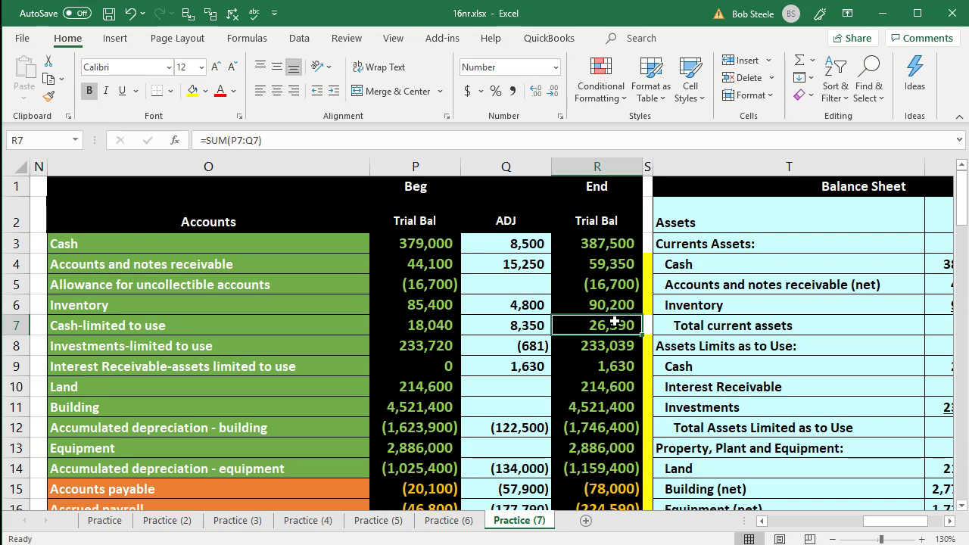
{"action": "left_click", "coordinate": [432, 242]}
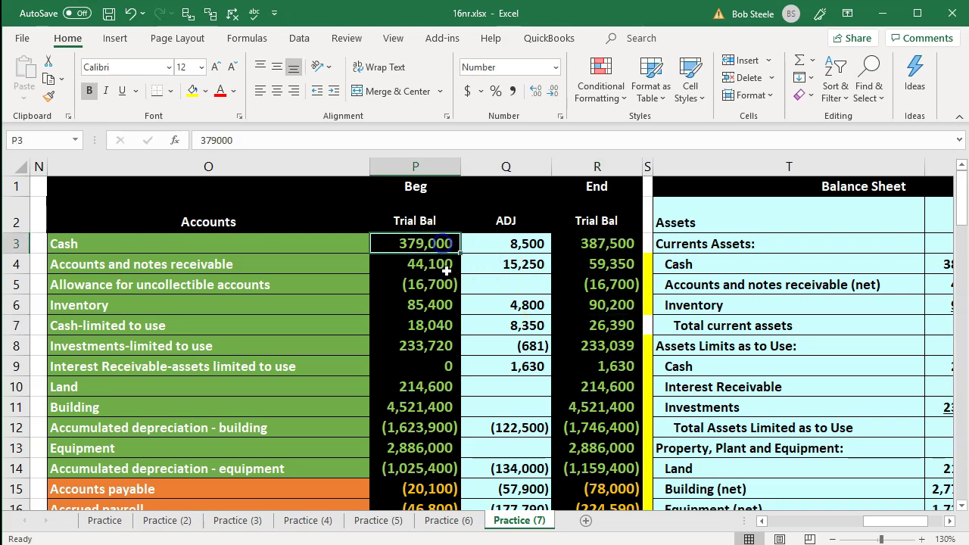
{"action": "left_click", "coordinate": [433, 323]}
Calculate beginning cash and cash equivalents in W82 by adding the beginning Cash and Cash-limited to use balances with =P3+P7
{"action": "key", "text": "Right"}
{"action": "key", "text": "Right"}
{"action": "key", "text": "Right"}
{"action": "key", "text": "Right"}
{"action": "key", "text": "Right"}
{"action": "key", "text": "Right"}
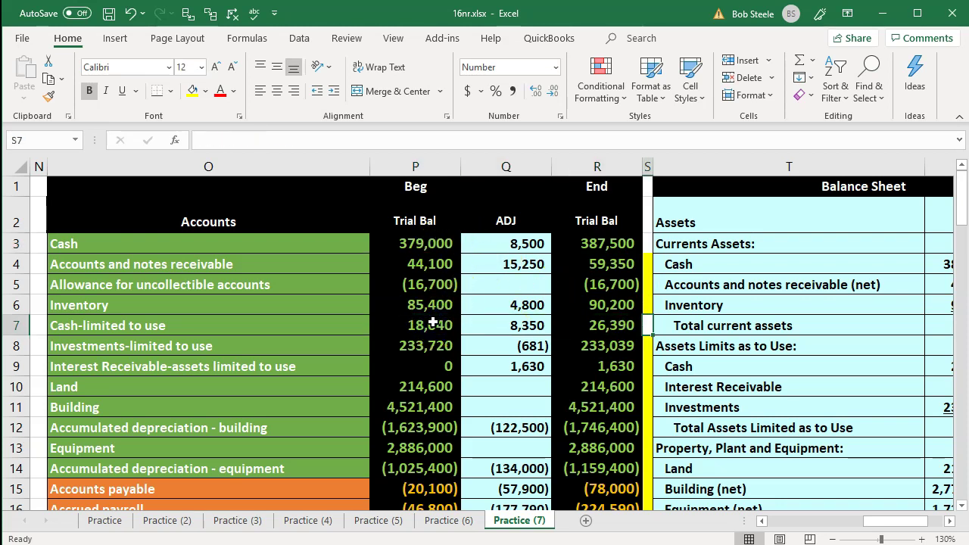
{"action": "key", "text": "Page_Down"}
{"action": "key", "text": "Page_Down"}
{"action": "scroll", "coordinate": [433, 323], "scroll_direction": "down", "scroll_amount": 13}
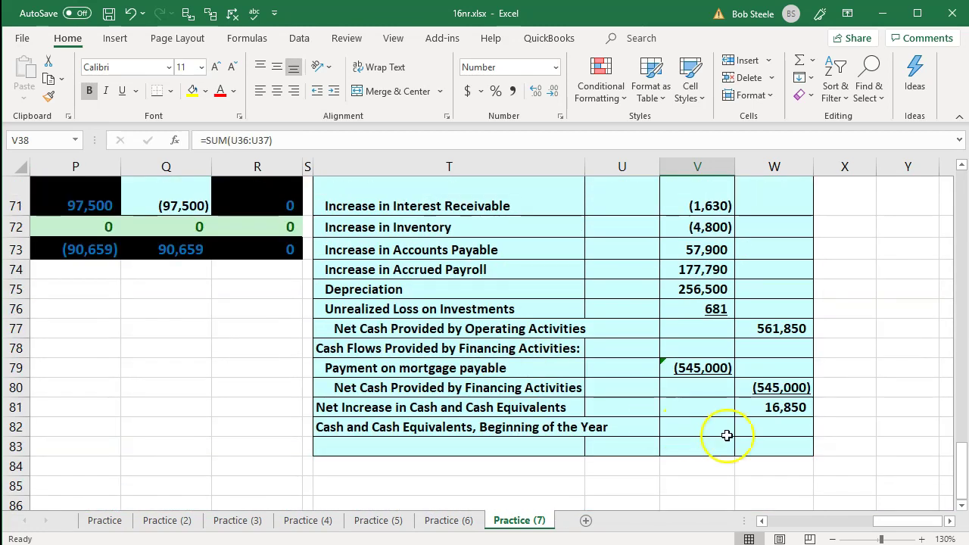
{"action": "left_click", "coordinate": [710, 428]}
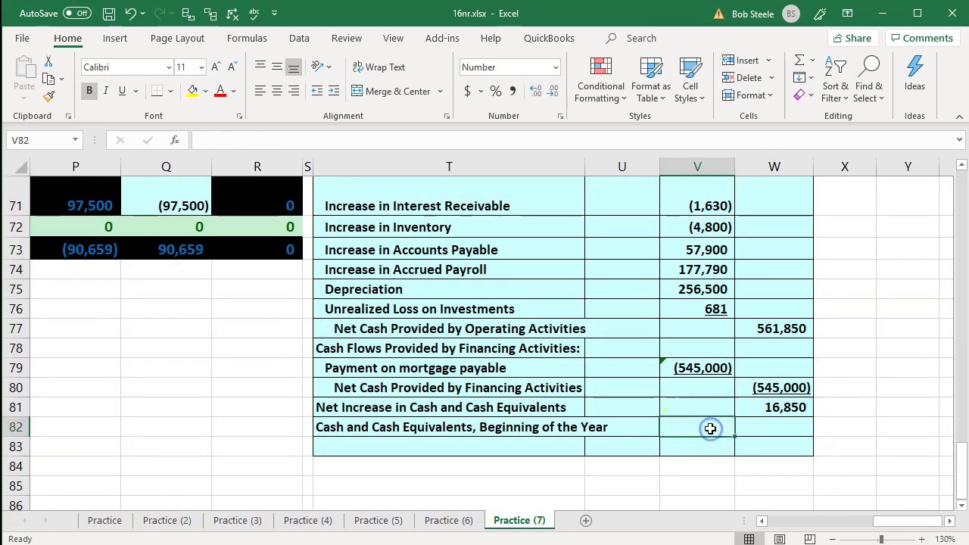
{"action": "left_click", "coordinate": [757, 433]}
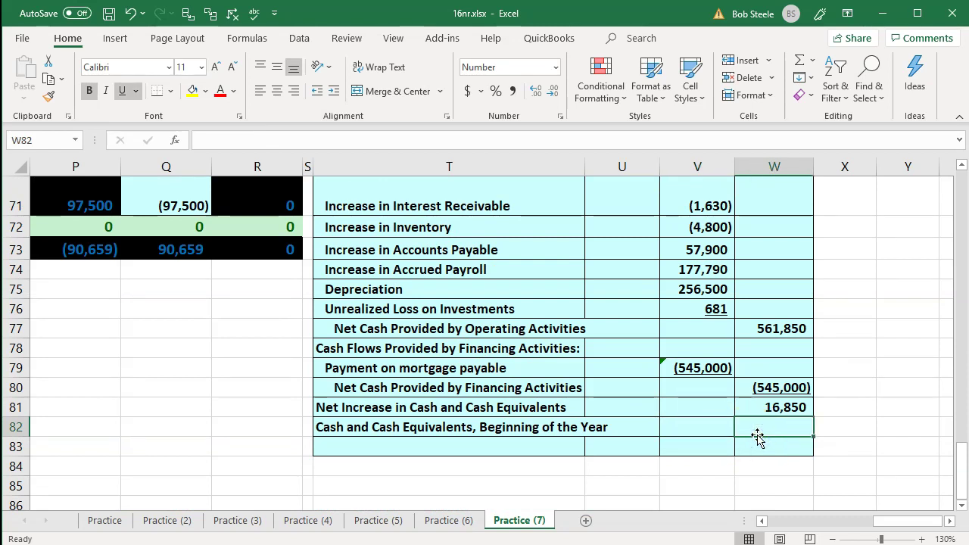
{"action": "type", "text": "="}
{"action": "key", "text": "Left"}
{"action": "key", "text": "Left"}
{"action": "key", "text": "Left"}
{"action": "key", "text": "Left"}
{"action": "key", "text": "Left"}
{"action": "key", "text": "Left"}
{"action": "key", "text": "Left"}
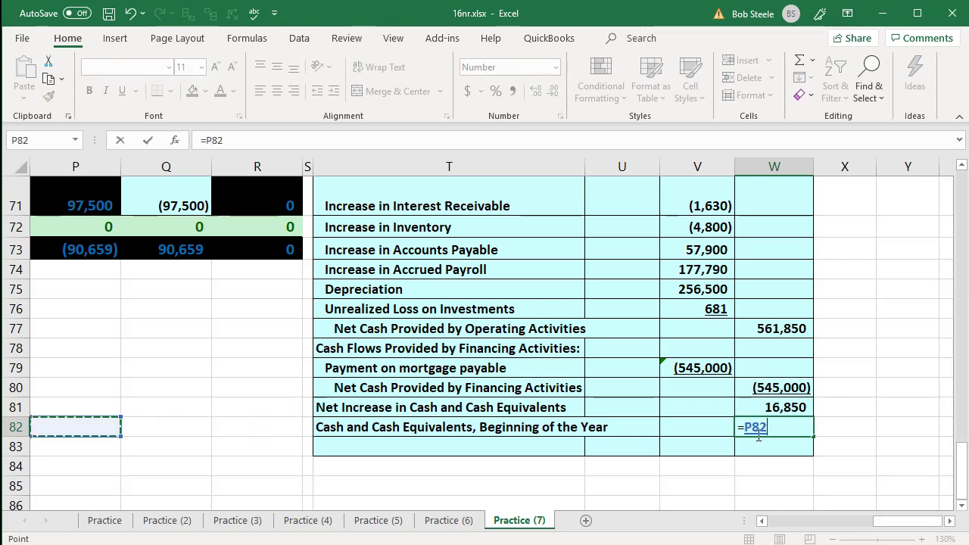
{"action": "key", "text": "ctrl+Up"}
{"action": "key", "text": "ctrl+Up"}
{"action": "key", "text": "ctrl+Up"}
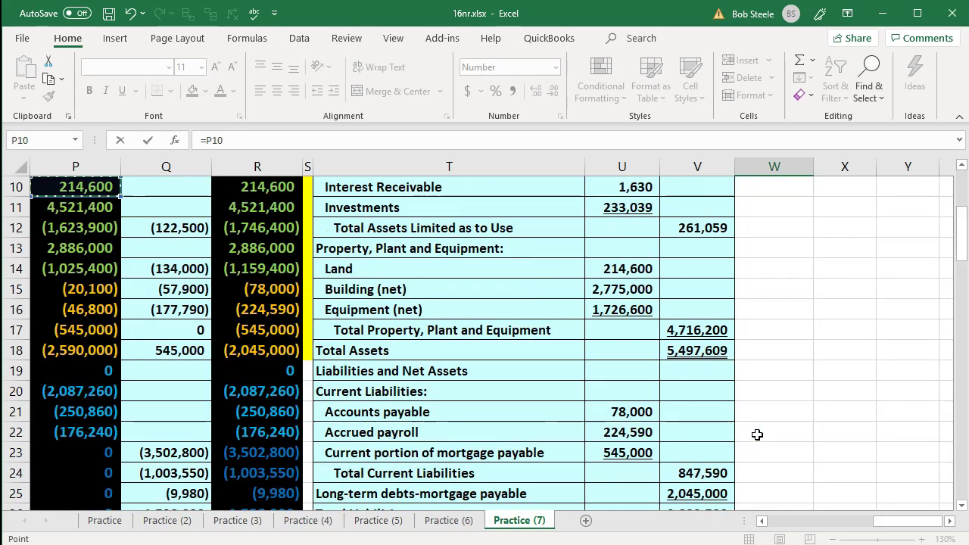
{"action": "scroll", "coordinate": [757, 435], "scroll_direction": "up", "scroll_amount": 3}
{"action": "key", "text": "Left"}
{"action": "key", "text": "Down"}
{"action": "key", "text": "Down"}
{"action": "key", "text": "Down"}
{"action": "key", "text": "Down"}
{"action": "key", "text": "Down"}
{"action": "key", "text": "Down"}
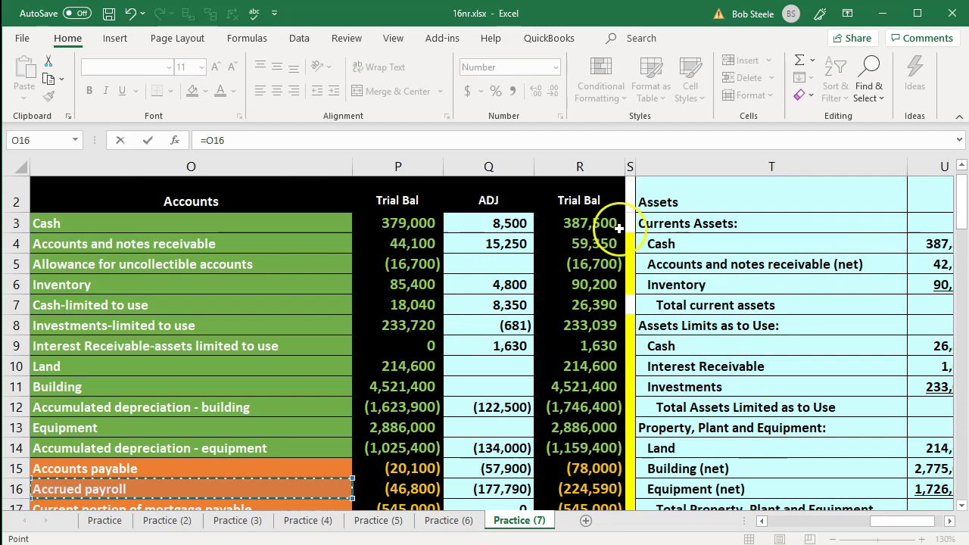
{"action": "left_click", "coordinate": [423, 224]}
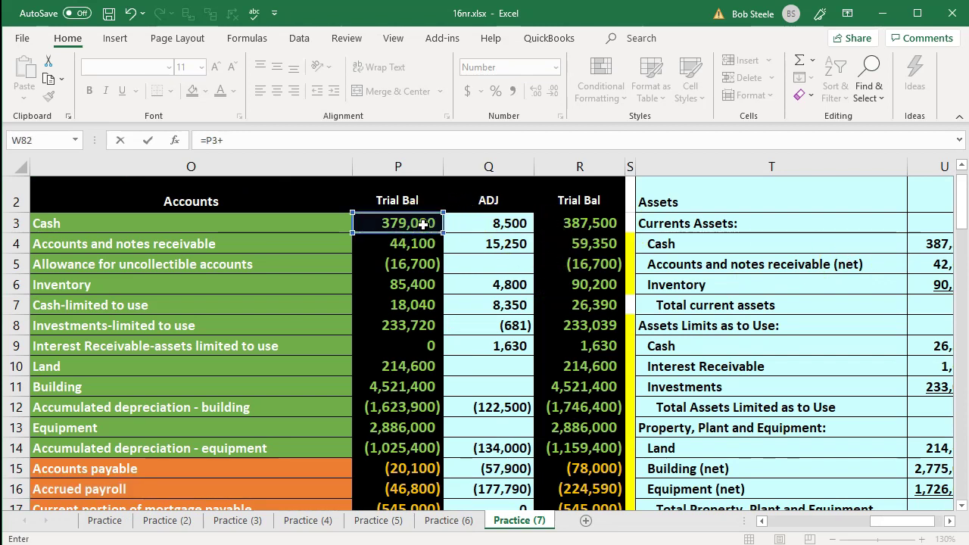
{"action": "left_click", "coordinate": [369, 306]}
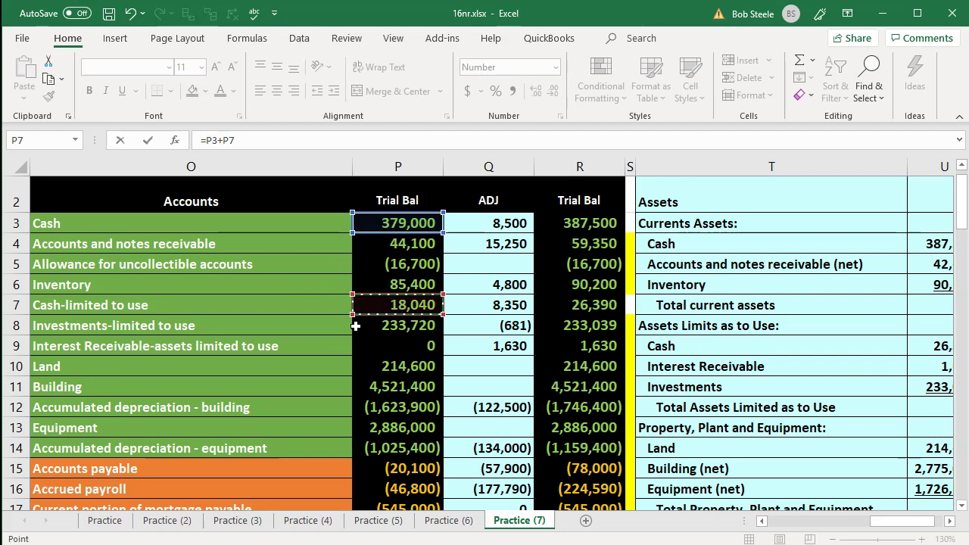
{"action": "key", "text": "Return"}
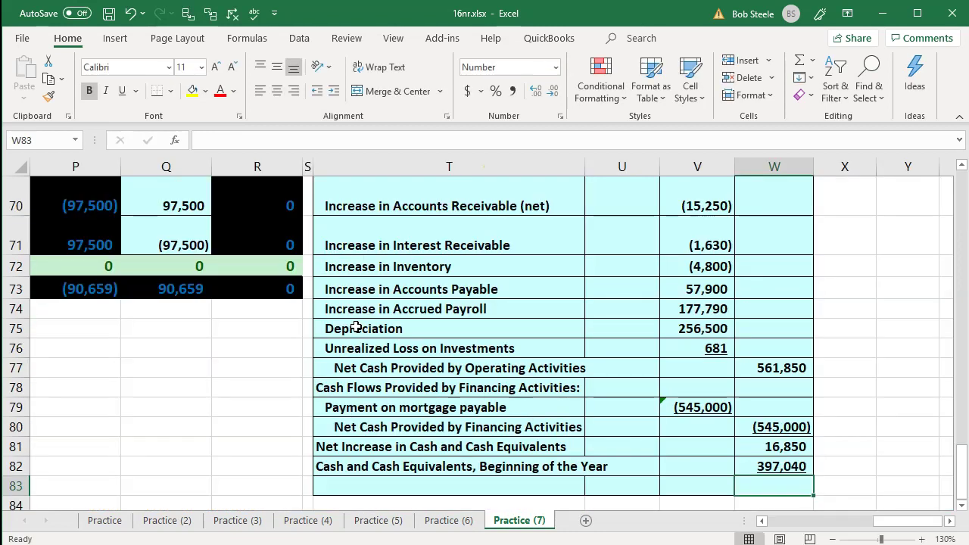
Add the label "Cash and Cash Equivalents, End of the Year" in T83
{"action": "key", "text": "Left"}
{"action": "key", "text": "Left"}
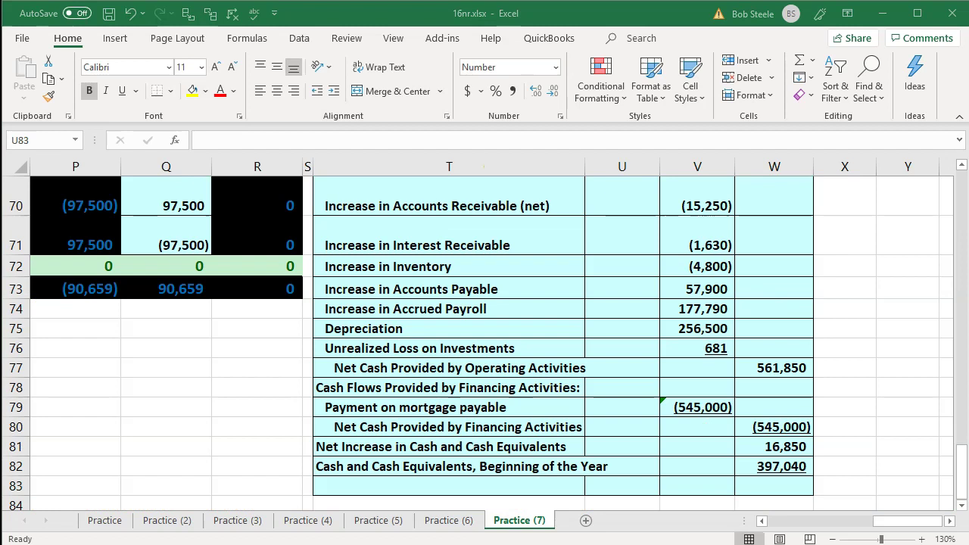
{"action": "left_click", "coordinate": [470, 487]}
{"action": "type", "text": "Cash and Cash Equivalents, End of the Year"}
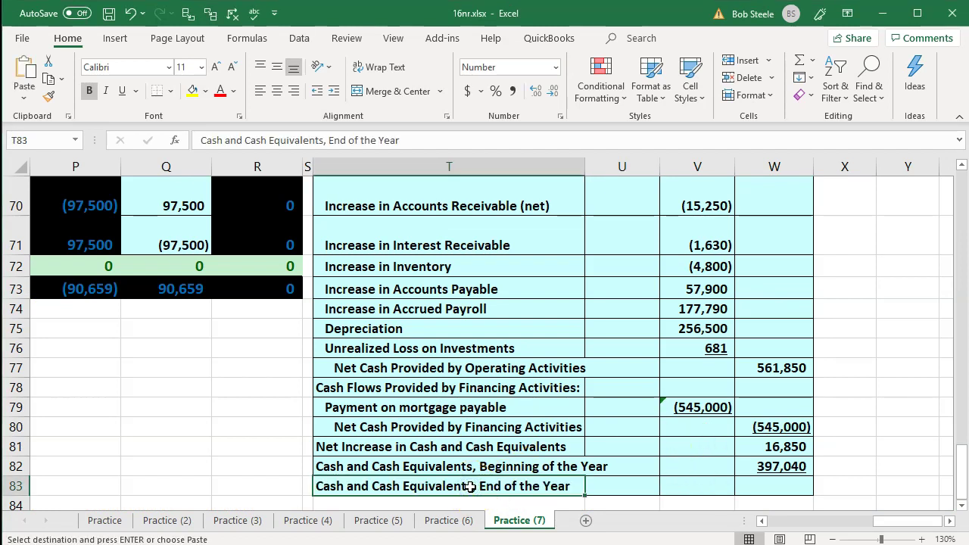
Calculate the year-end cash and cash equivalents in W83 with a SUM formula over W81:W82
{"action": "key", "text": "Right"}
{"action": "key", "text": "Right"}
{"action": "key", "text": "Right"}
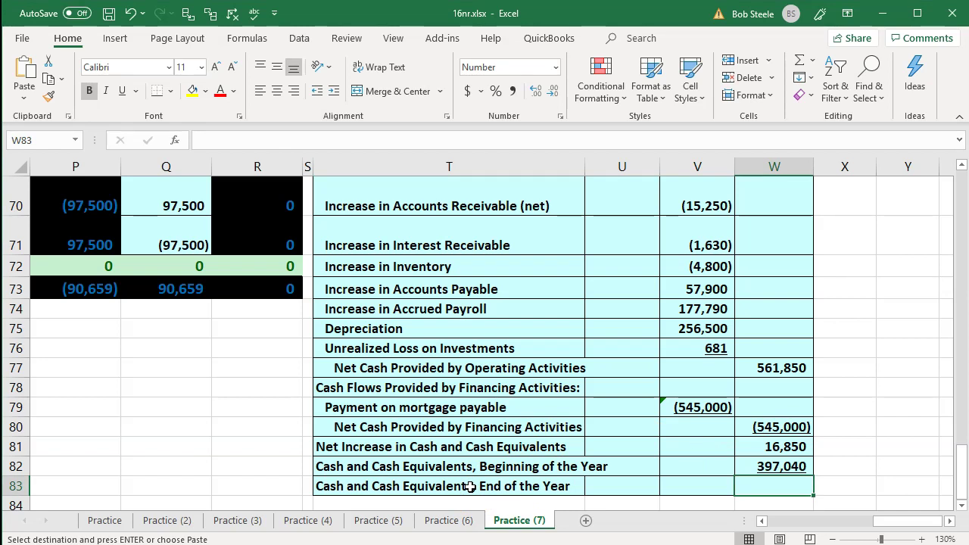
{"action": "type", "text": "=sum("}
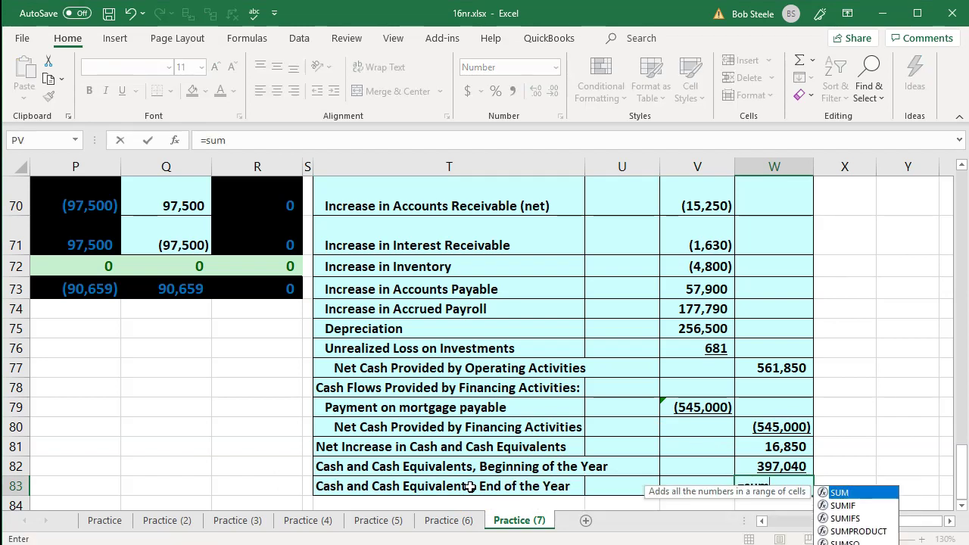
{"action": "key", "text": "Up"}
{"action": "key", "text": "shift+Up"}
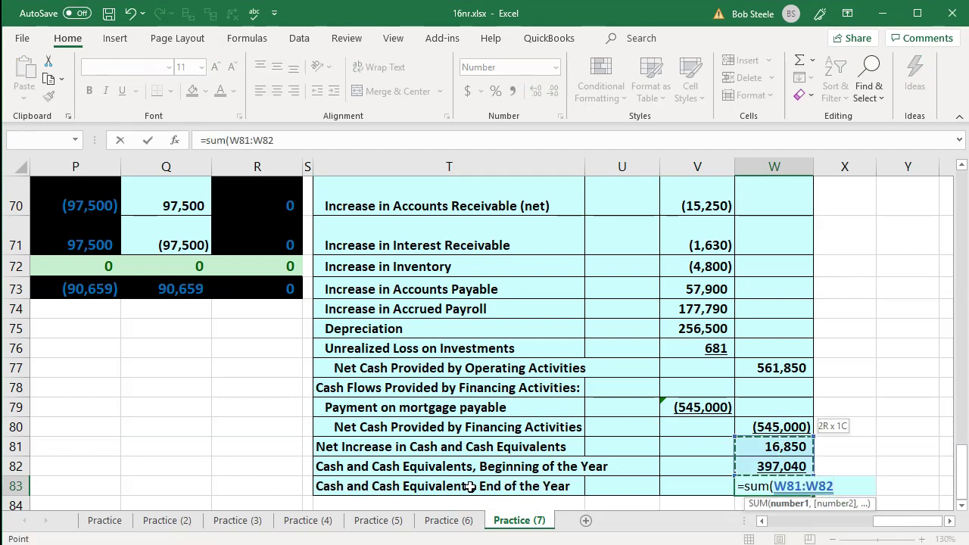
{"action": "key", "text": "Return"}
{"action": "key", "text": "Up"}
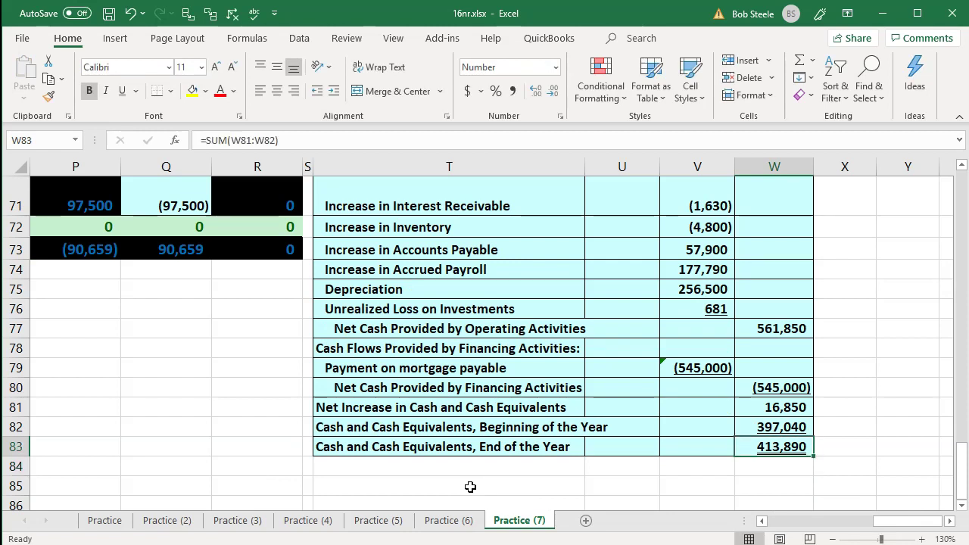
Check the combined ending trial balance of Cash and Cash-limited to use by selecting R3 and R7 together
{"action": "left_click_drag", "start_coordinate": [931, 521], "coordinate": [812, 513]}
{"action": "scroll", "coordinate": [794, 469], "scroll_direction": "up", "scroll_amount": 18}
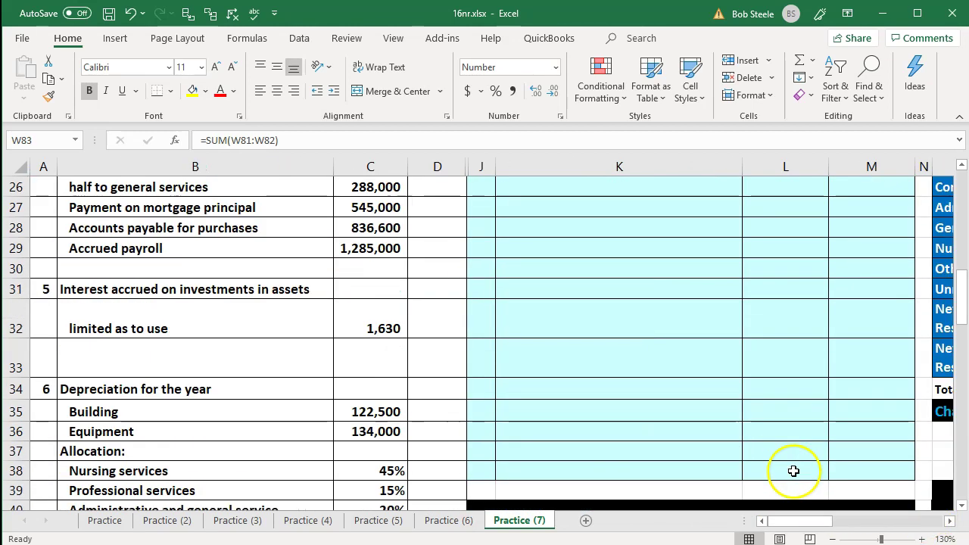
{"action": "left_click_drag", "start_coordinate": [952, 524], "coordinate": [953, 524]}
{"action": "scroll", "coordinate": [754, 404], "scroll_direction": "up", "scroll_amount": 6}
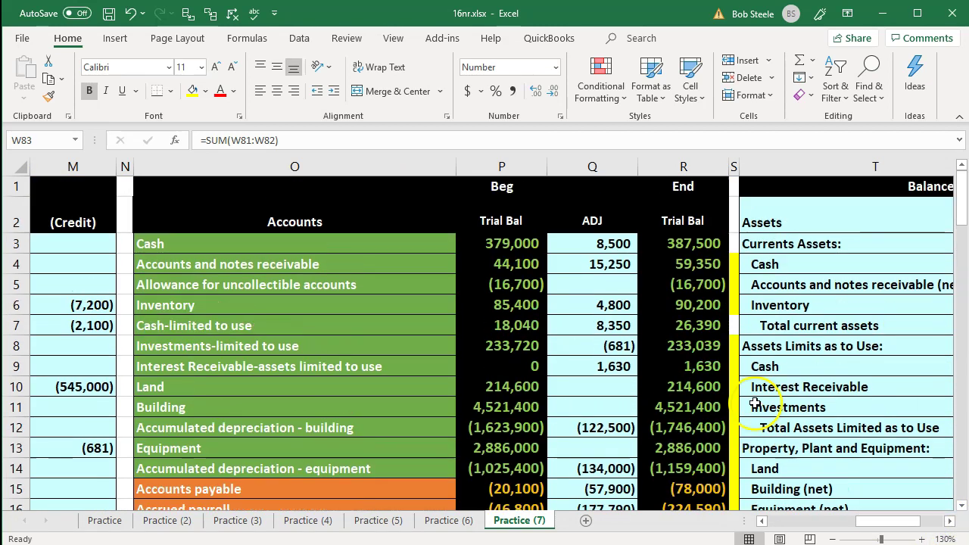
{"action": "left_click", "coordinate": [695, 242]}
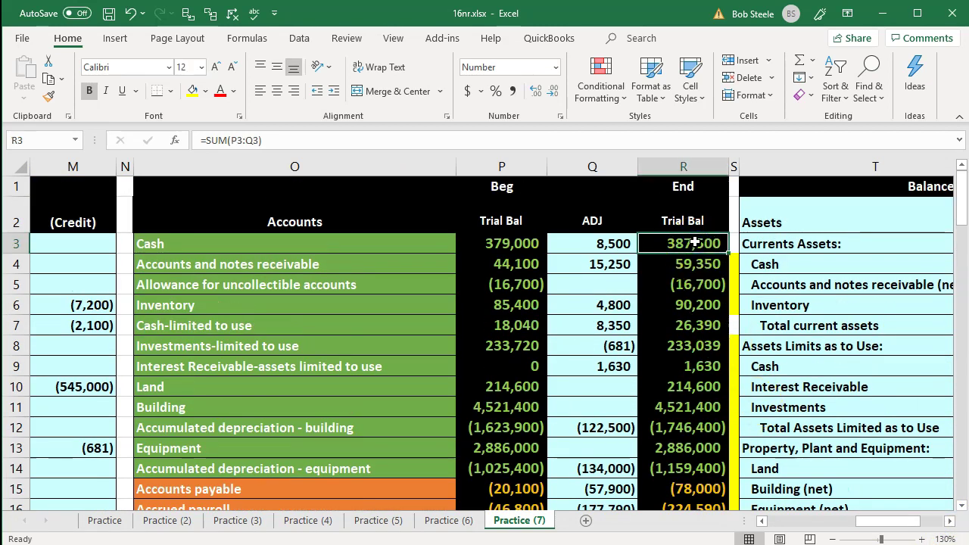
{"action": "left_click", "coordinate": [698, 327], "text": "ctrl"}
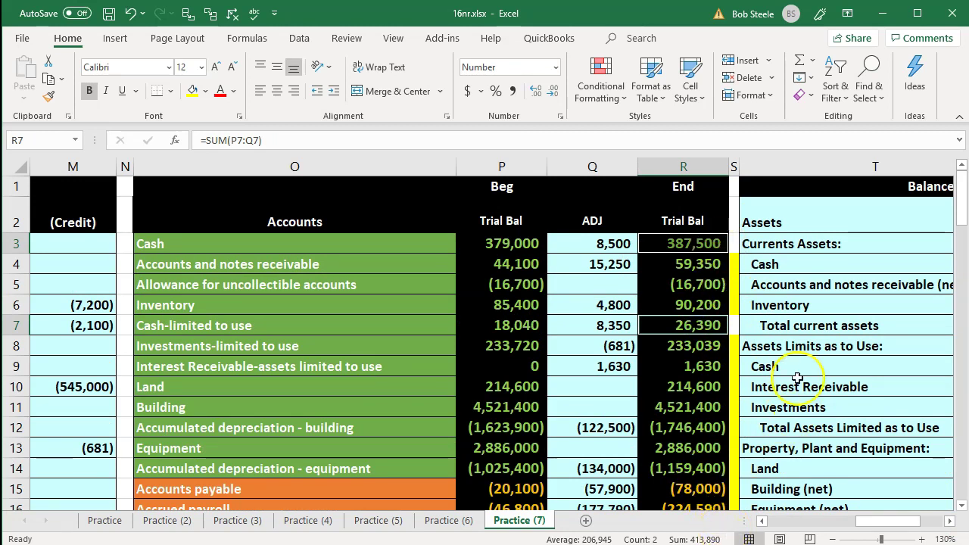
Check the combined total of the two Cash lines on the Balance Sheet by selecting U4 and U9 together
{"action": "left_click", "coordinate": [824, 312]}
{"action": "key", "text": "Right"}
{"action": "key", "text": "Right"}
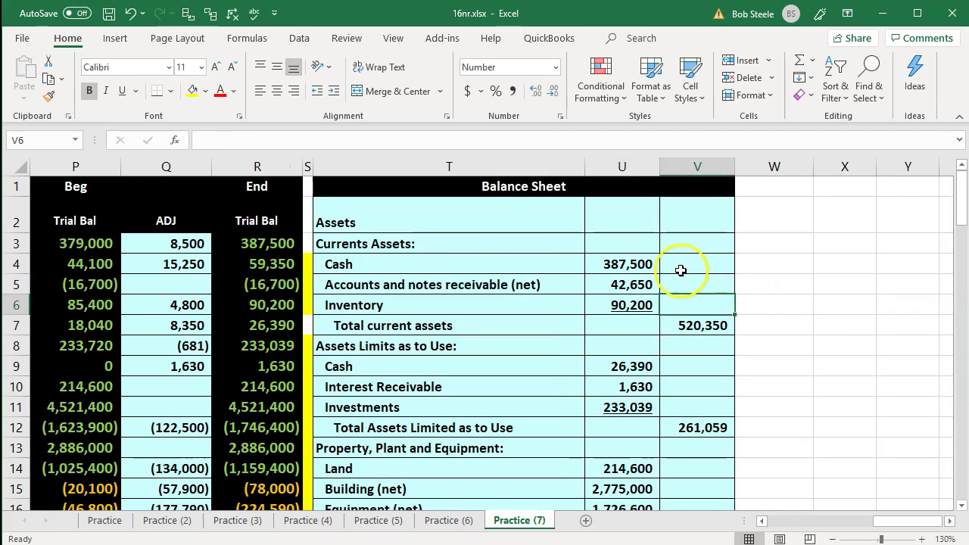
{"action": "left_click", "coordinate": [645, 266]}
{"action": "left_click", "coordinate": [644, 368], "text": "ctrl"}
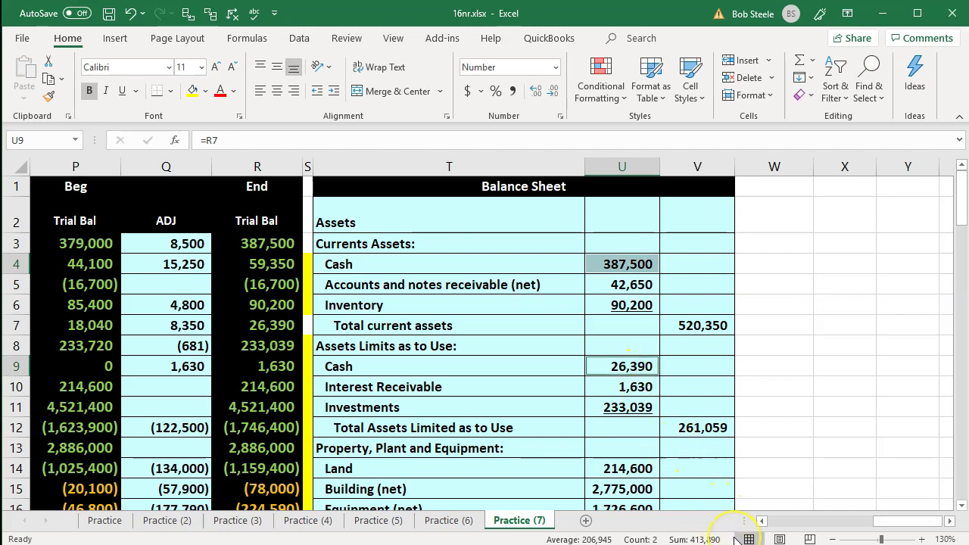
{"action": "left_click", "coordinate": [779, 441]}
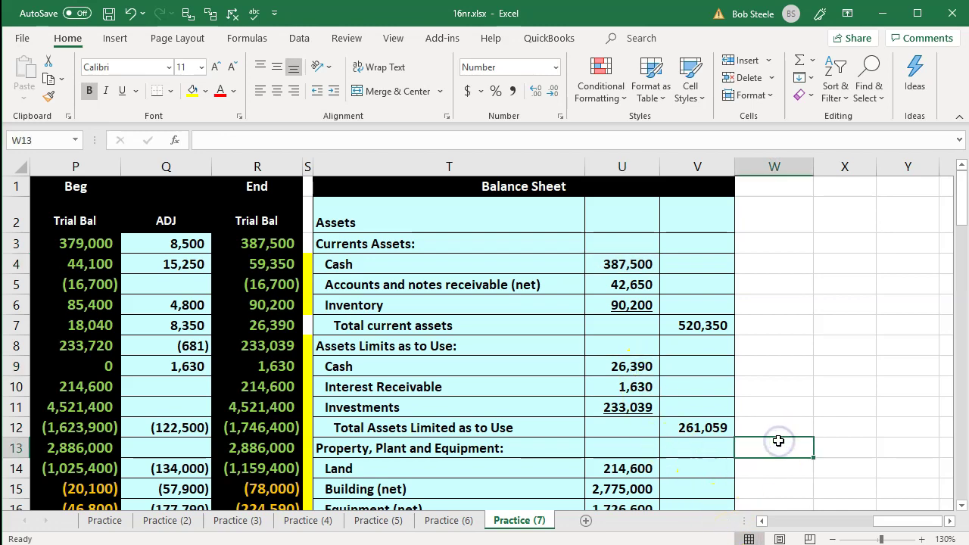
Compare Change in Net Assets in V67 of the Statement of Cash Flows with Increase in Net Assets in V61
{"action": "scroll", "coordinate": [778, 440], "scroll_direction": "down", "scroll_amount": 19}
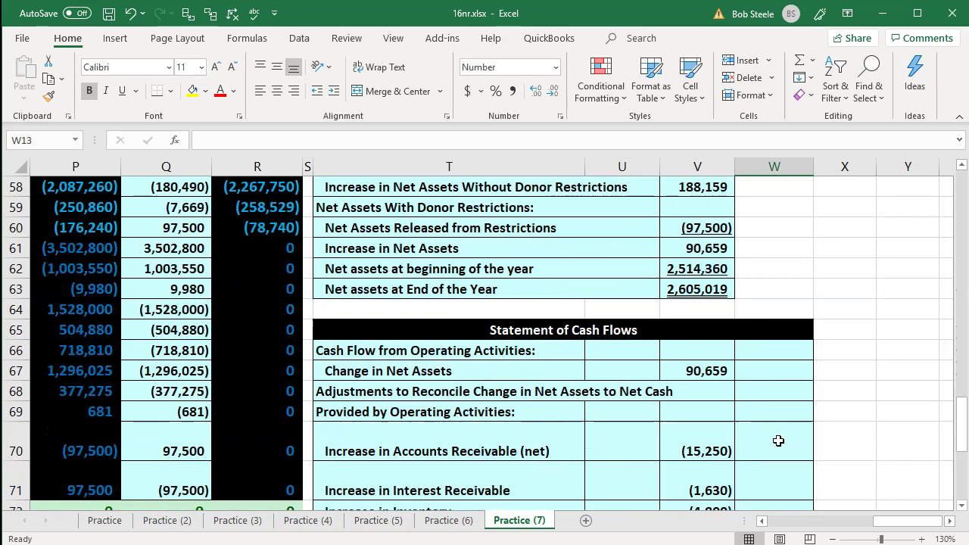
{"action": "scroll", "coordinate": [778, 441], "scroll_direction": "down", "scroll_amount": 1}
{"action": "scroll", "coordinate": [779, 441], "scroll_direction": "down", "scroll_amount": 1}
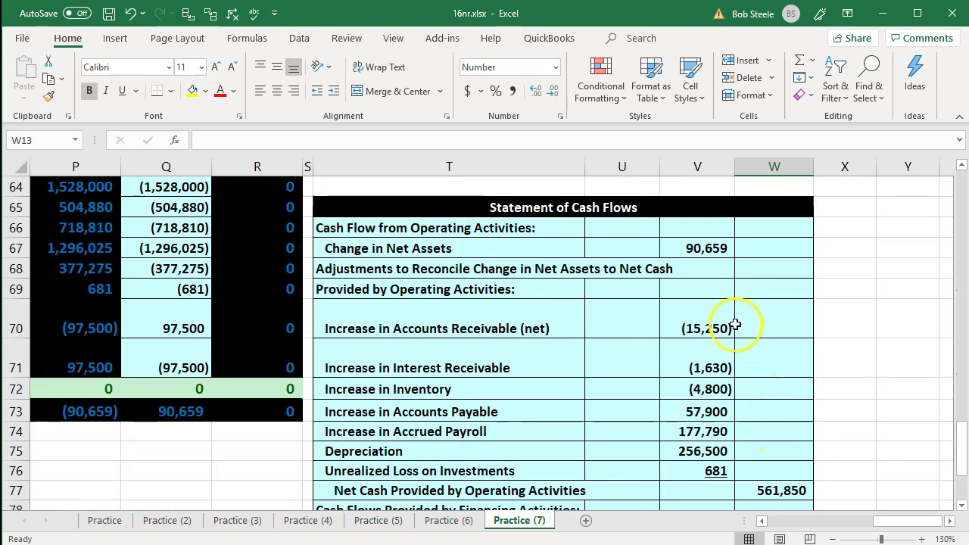
{"action": "left_click", "coordinate": [710, 249]}
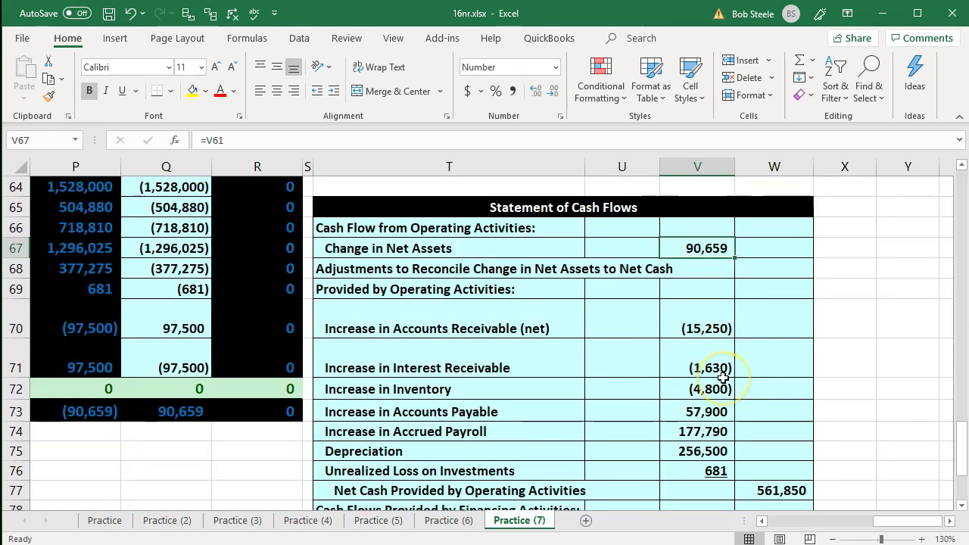
{"action": "scroll", "coordinate": [723, 377], "scroll_direction": "up", "scroll_amount": 2}
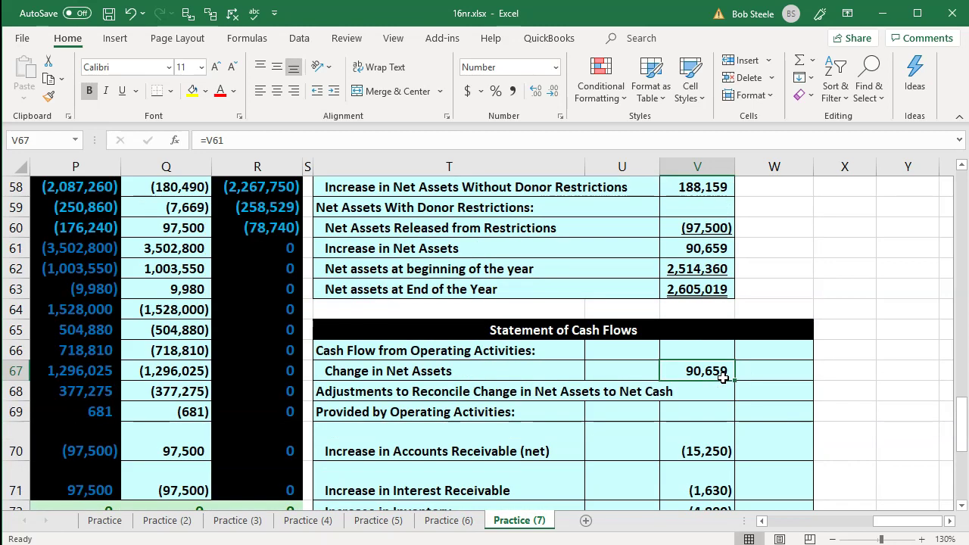
{"action": "left_click", "coordinate": [705, 248]}
{"action": "scroll", "coordinate": [690, 399], "scroll_direction": "up", "scroll_amount": 3}
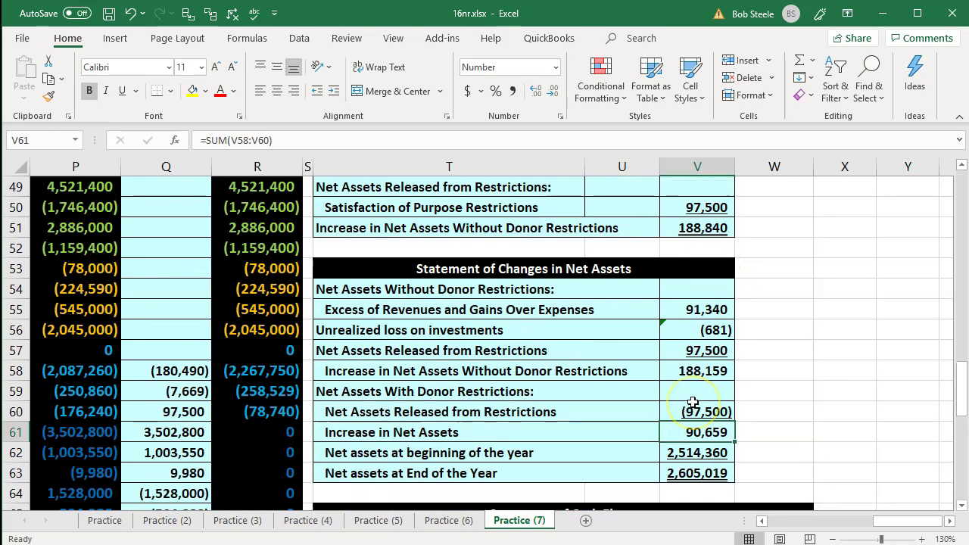
{"action": "scroll", "coordinate": [693, 402], "scroll_direction": "down", "scroll_amount": 4}
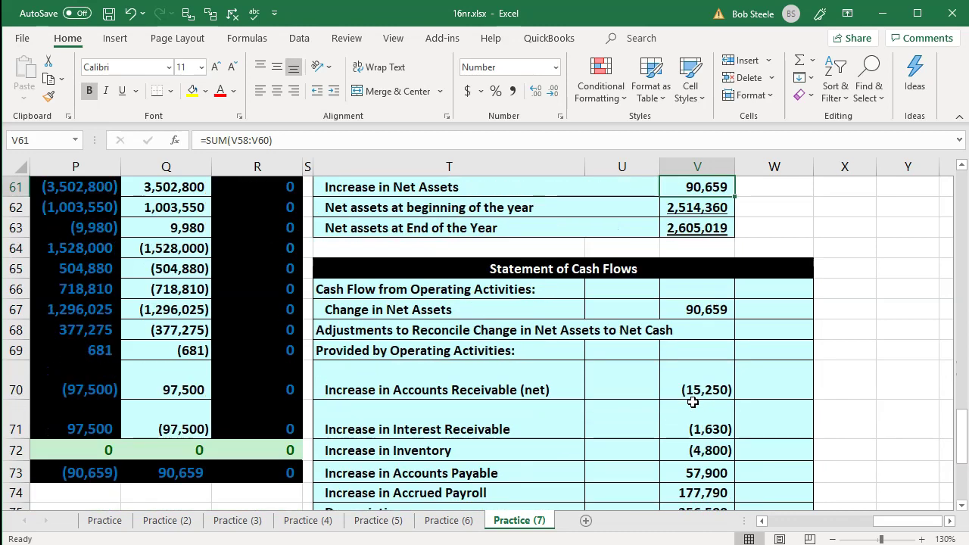
Compare the year-end cash and cash equivalents in W83 with the sum of Balance Sheet cash amounts in U4 and U9
{"action": "scroll", "coordinate": [693, 402], "scroll_direction": "down", "scroll_amount": 4}
{"action": "left_click", "coordinate": [774, 386]}
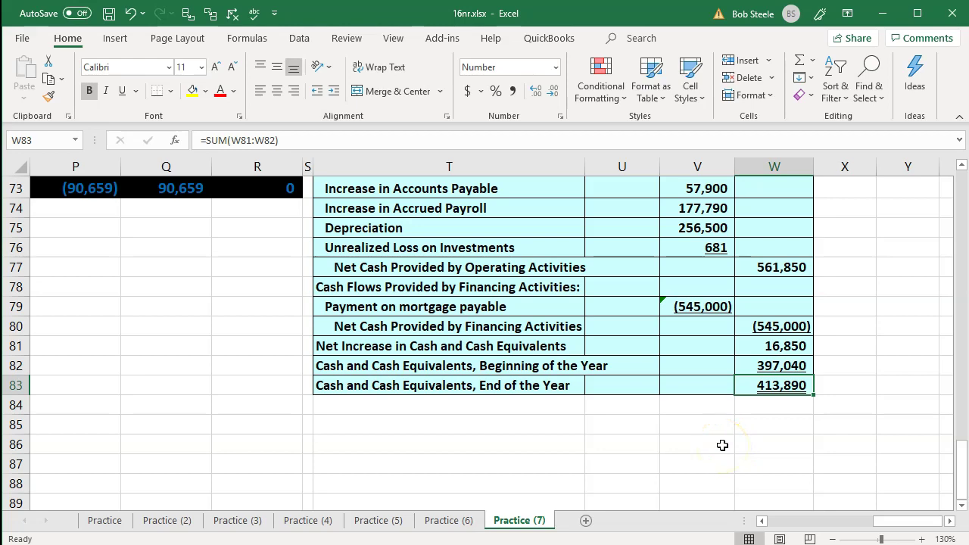
{"action": "scroll", "coordinate": [723, 445], "scroll_direction": "up", "scroll_amount": 20}
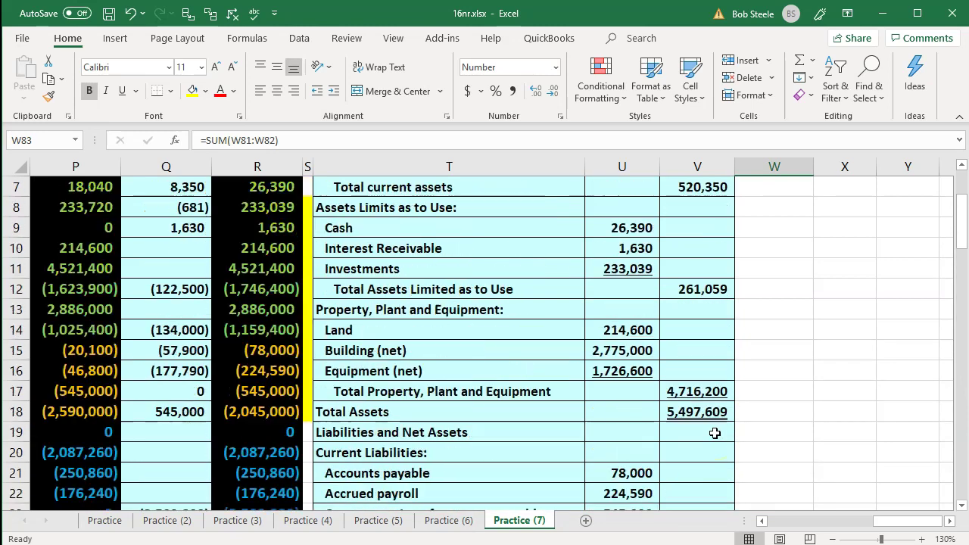
{"action": "scroll", "coordinate": [715, 433], "scroll_direction": "up", "scroll_amount": 2}
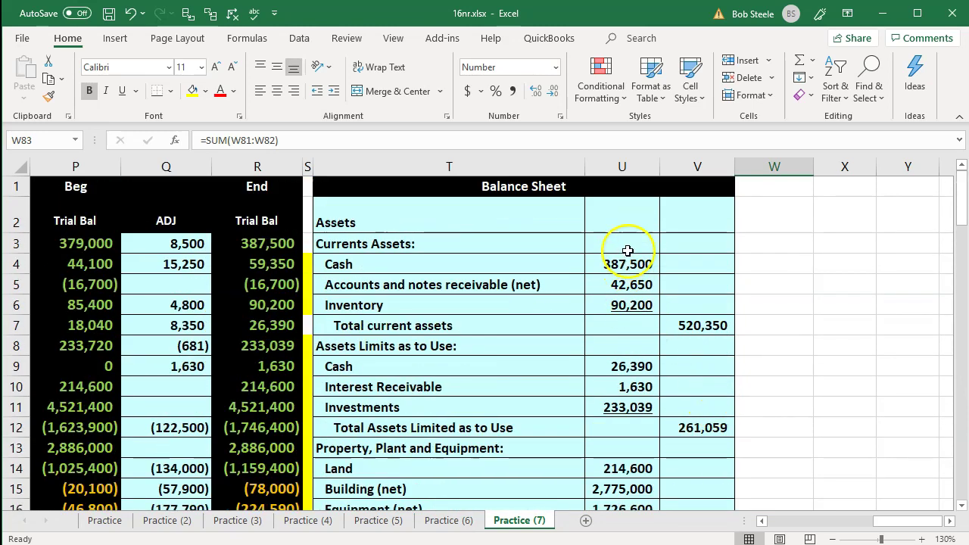
{"action": "left_click", "coordinate": [627, 260]}
{"action": "left_click", "coordinate": [637, 359], "text": "ctrl"}
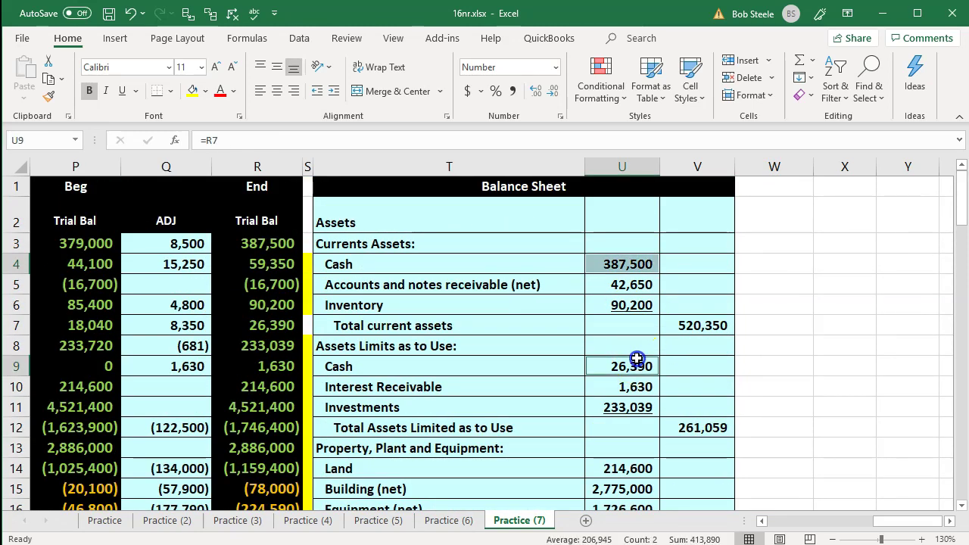